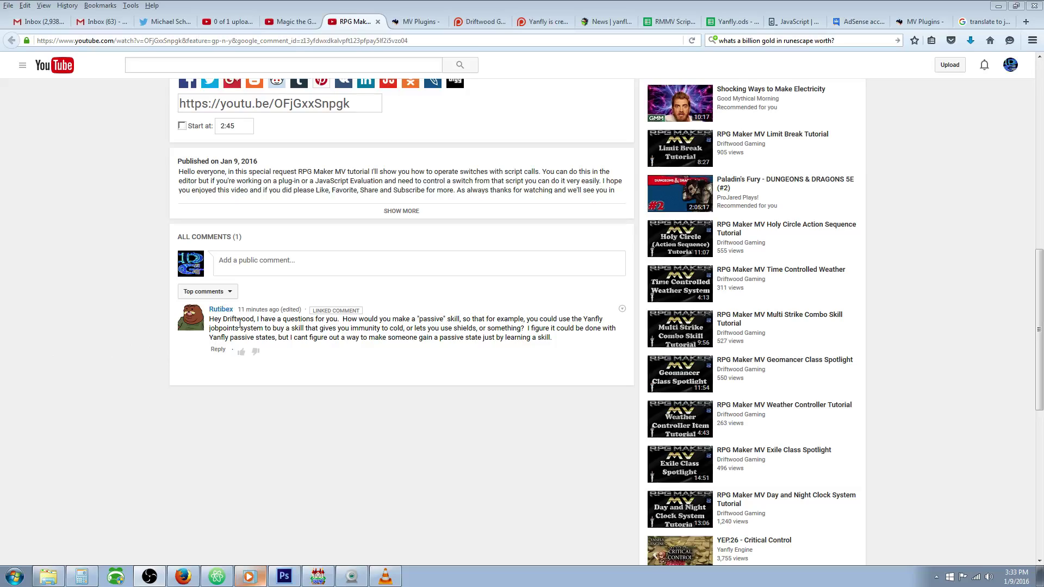
Read the viewer's comment asking how to make a passive skill and switch to RPG Maker MV
mouse_move(224, 310)
left_click(241, 352)
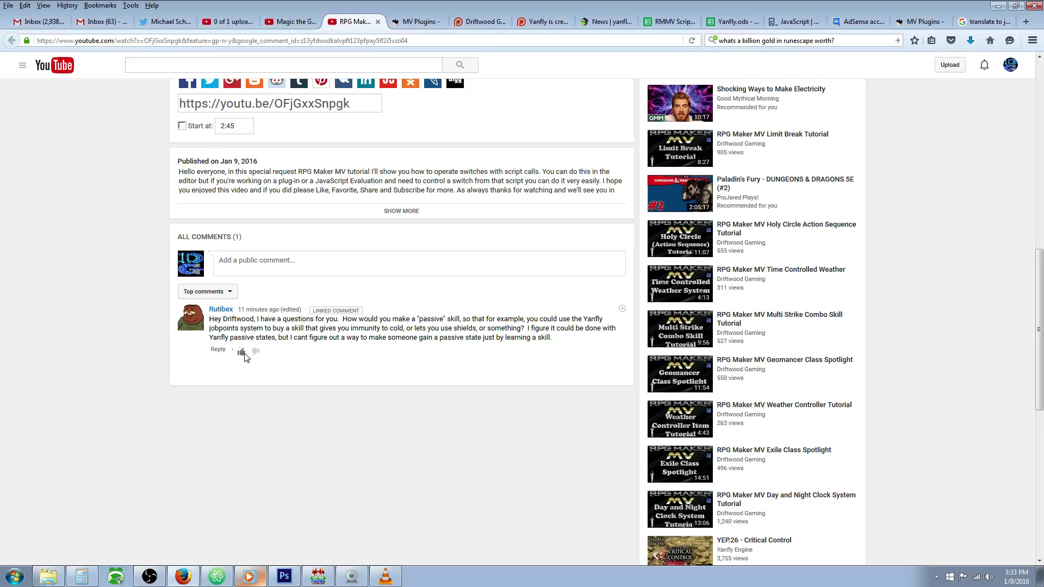
left_click(318, 576)
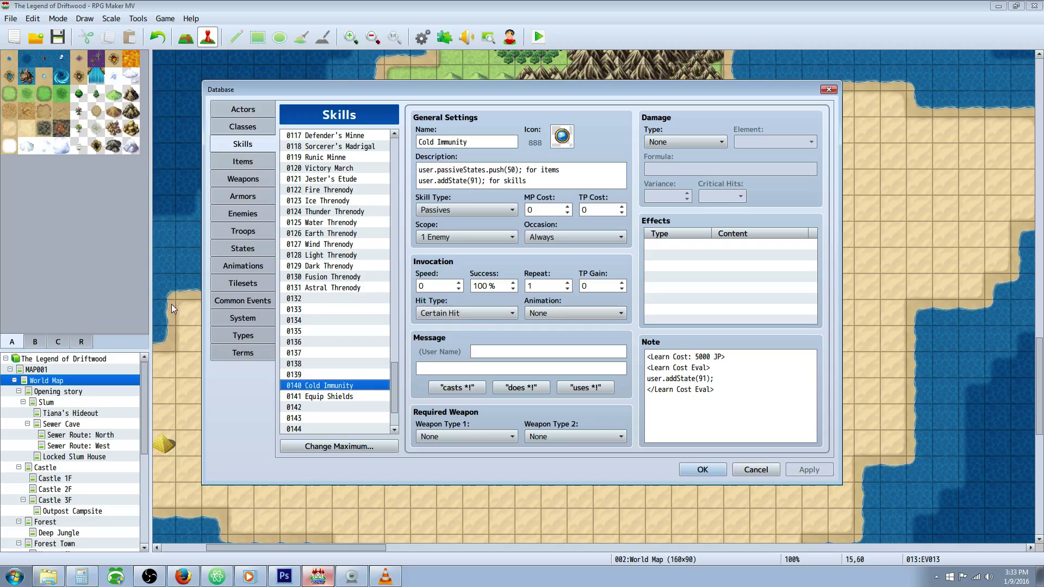
Leave the database and examine the project's plugin list, locating YEP_AutoPassiveStates and YEP_CoreEngine with the other Yanfly plugins
left_click(703, 469)
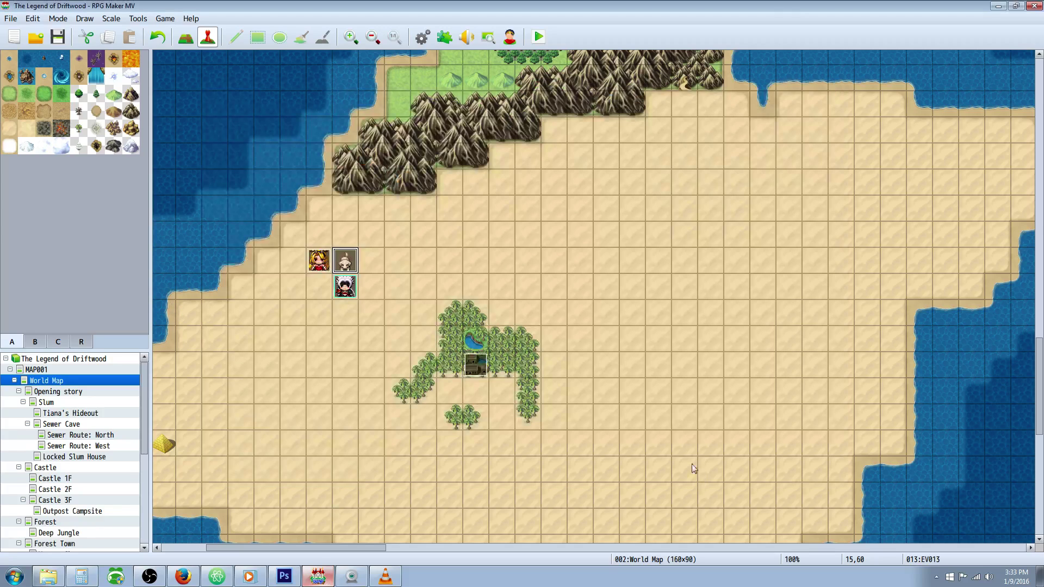
left_click(445, 37)
scroll(451, 289, "down", 4)
scroll(450, 289, "down", 4)
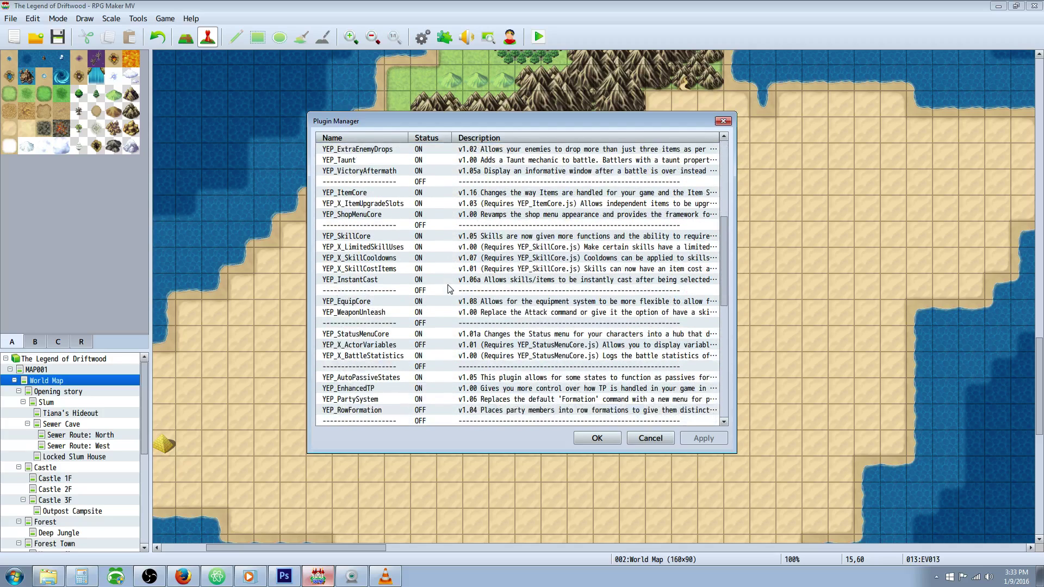
left_click(390, 334)
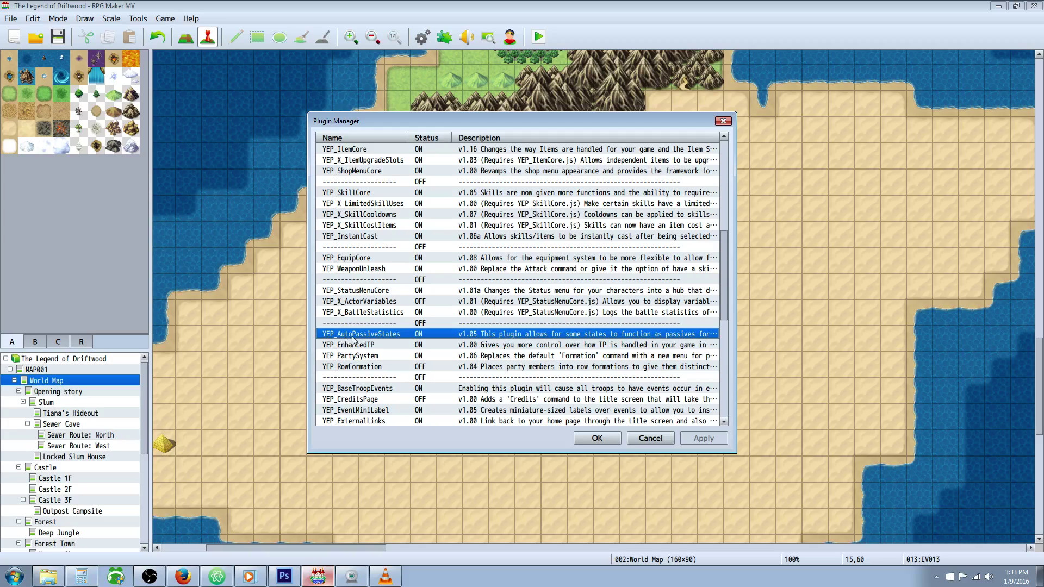
scroll(377, 316, "up", 3)
scroll(377, 317, "up", 4)
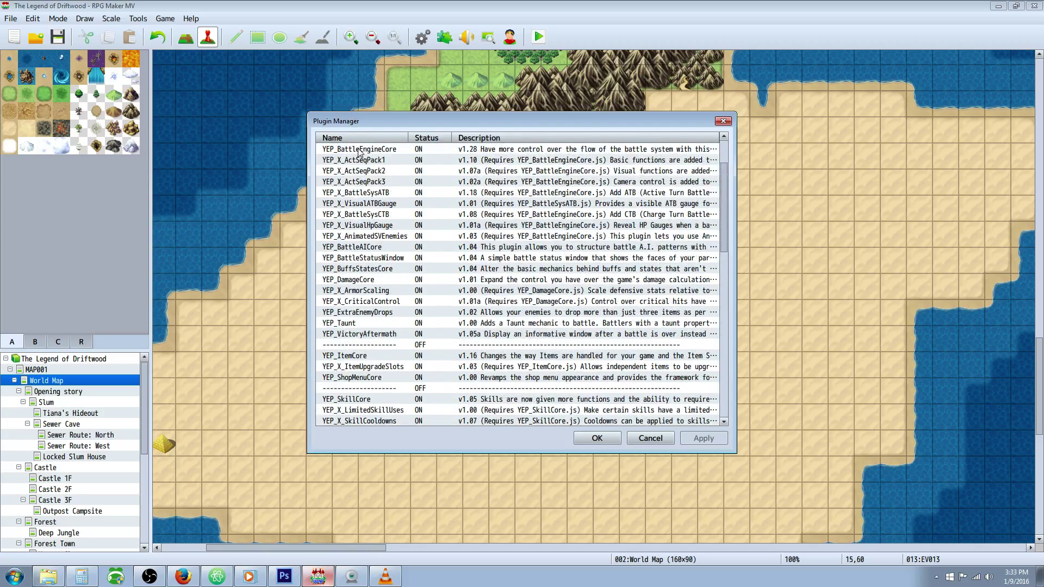
scroll(362, 152, "up", 2)
left_click(363, 150)
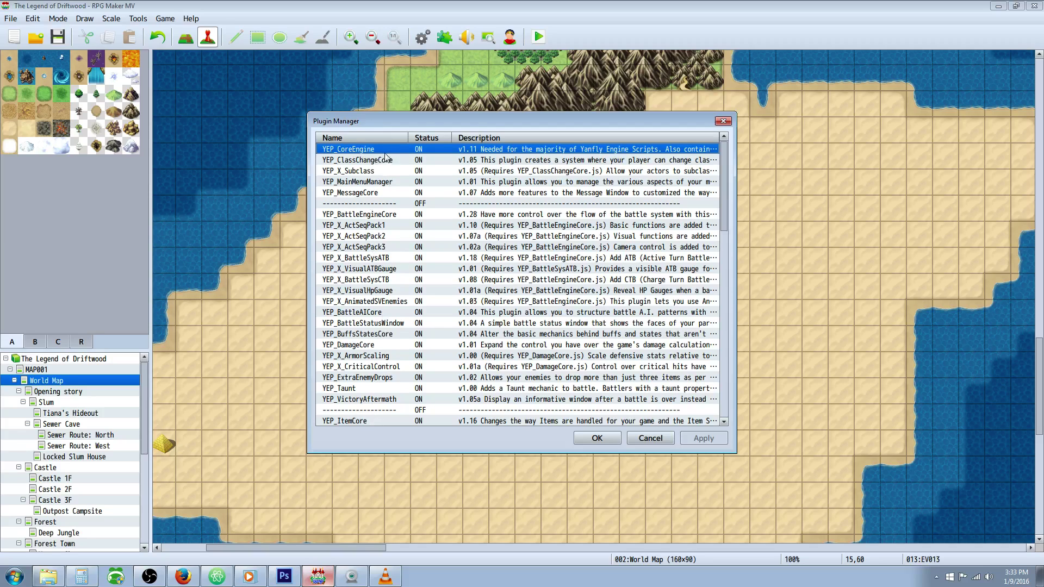
scroll(611, 434, "down", 1)
scroll(601, 423, "up", 1)
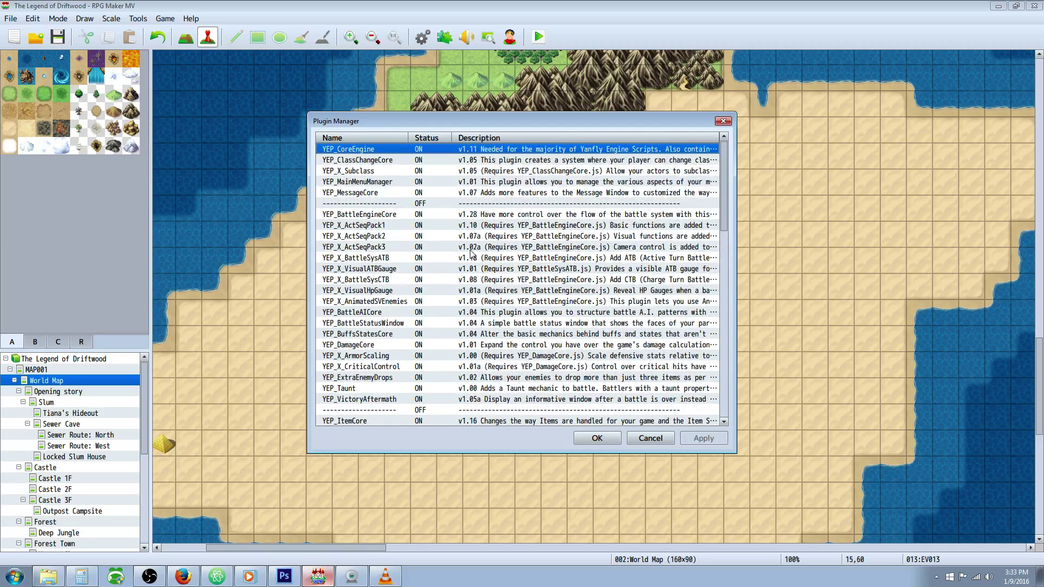
left_click(597, 438)
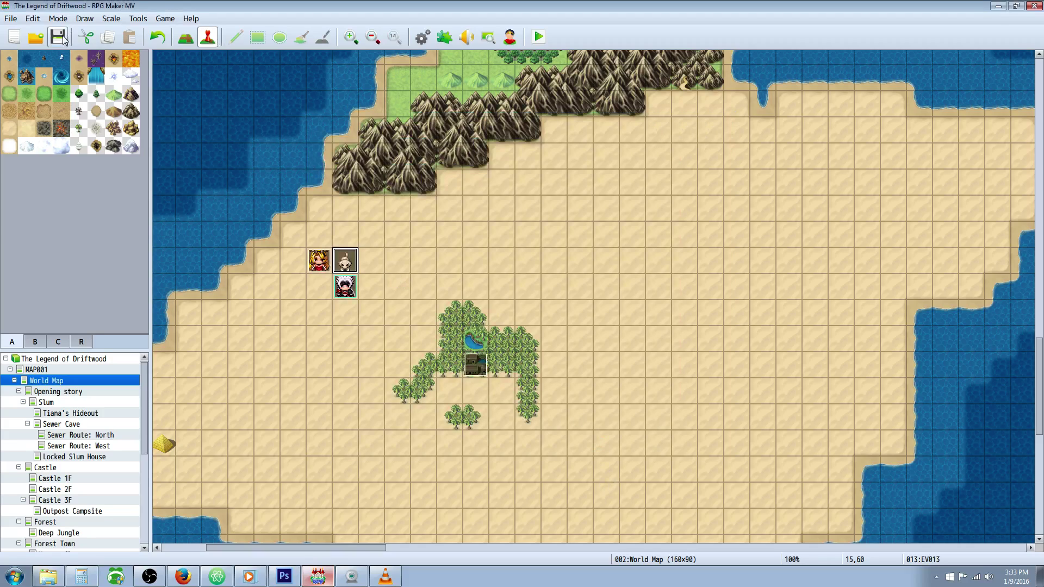
Examine the settings and traits of the Cold Immunity and Use Shields states in the database
left_click(425, 39)
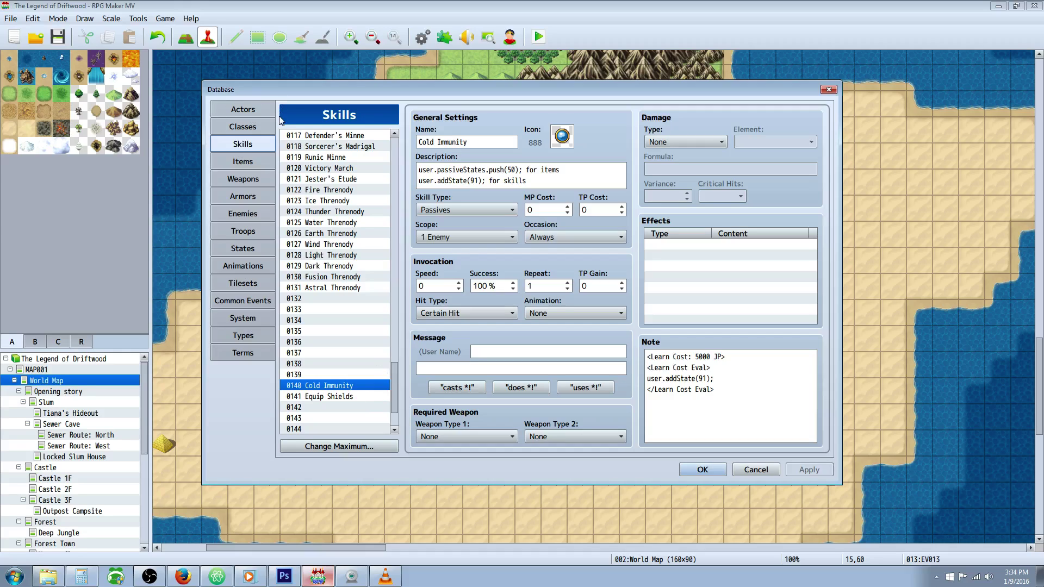
left_click(243, 248)
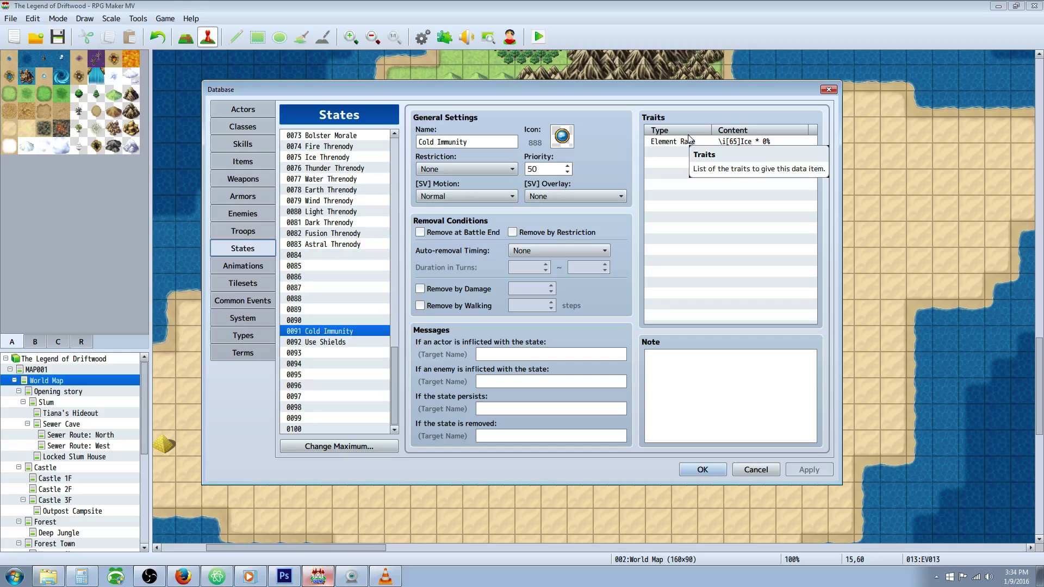
left_click(333, 344)
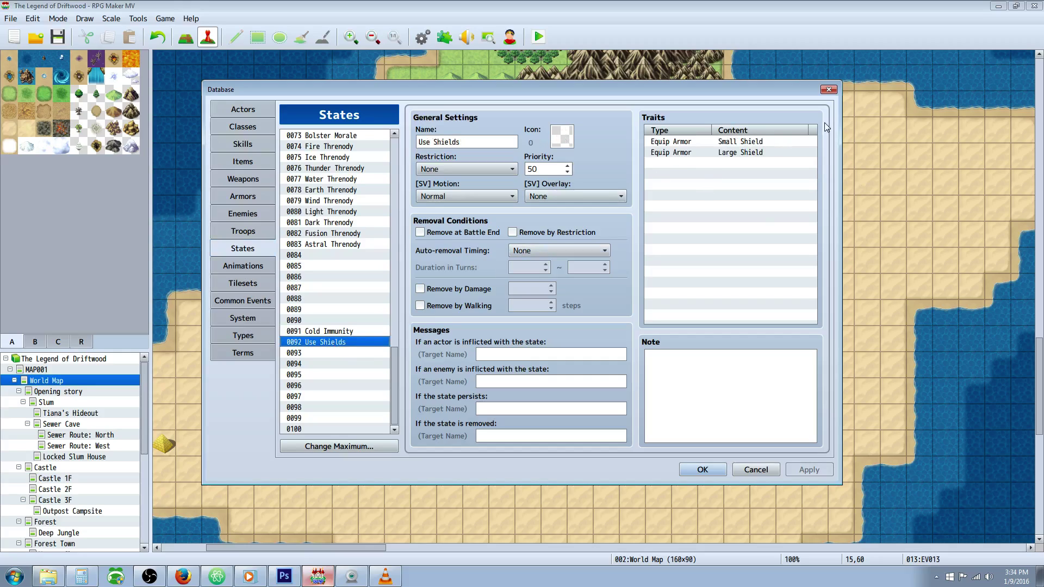
left_click(351, 331)
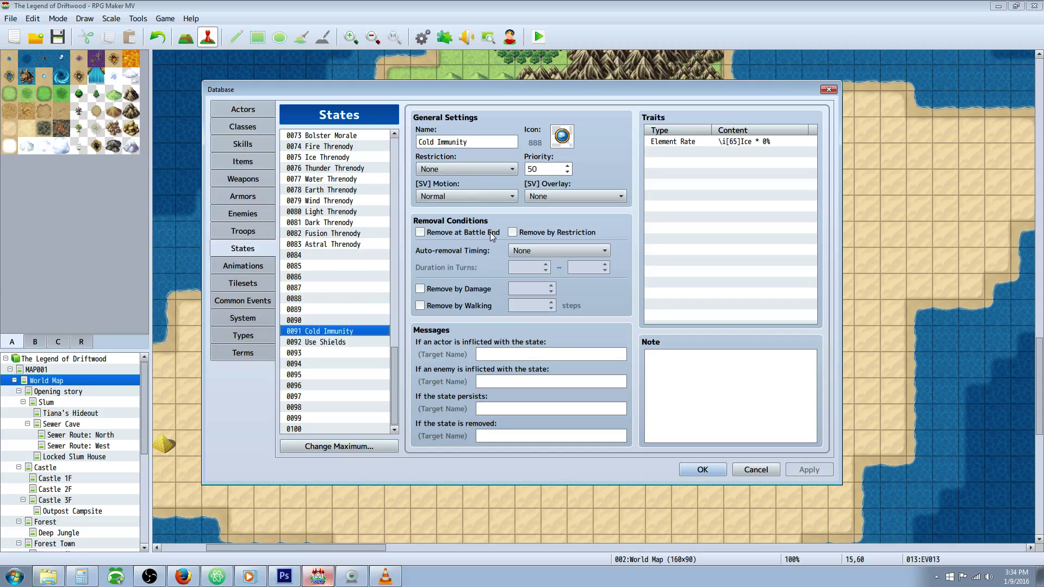
mouse_move(492, 237)
Try adding an Ice element rate trait of 0% to the Cold Immunity state
left_click(721, 143)
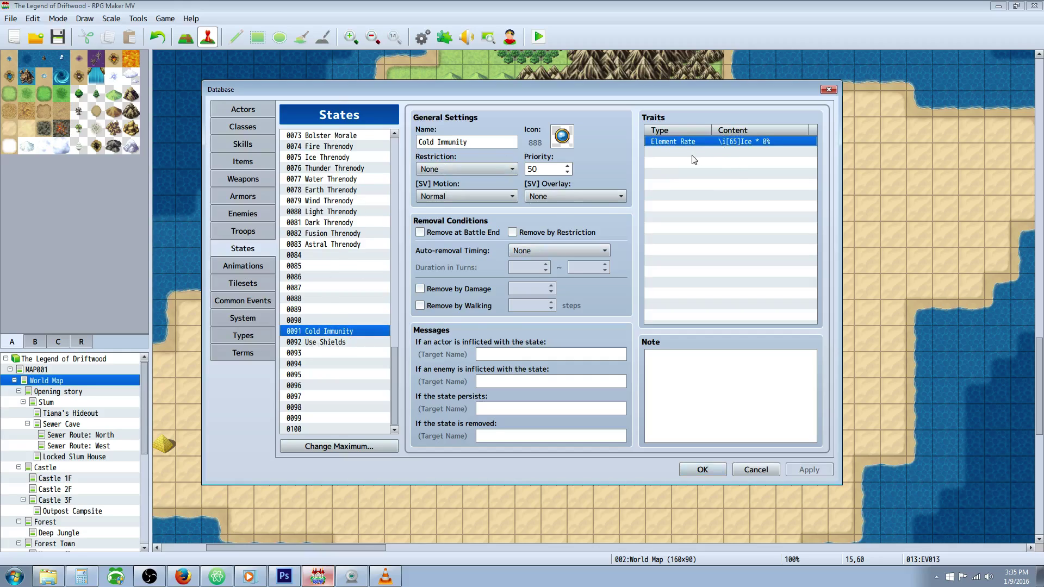
right_click(693, 154)
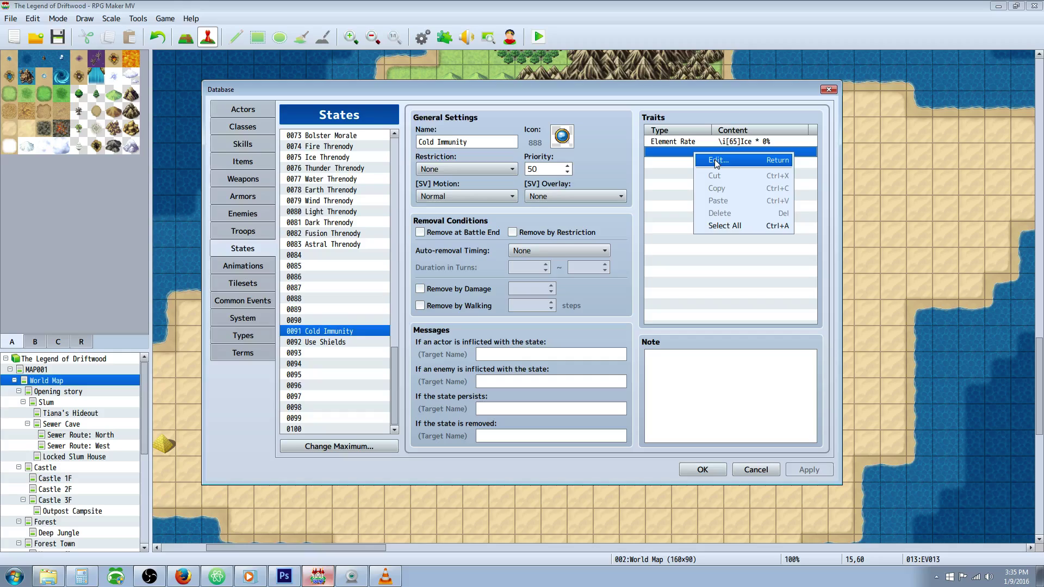
left_click(716, 161)
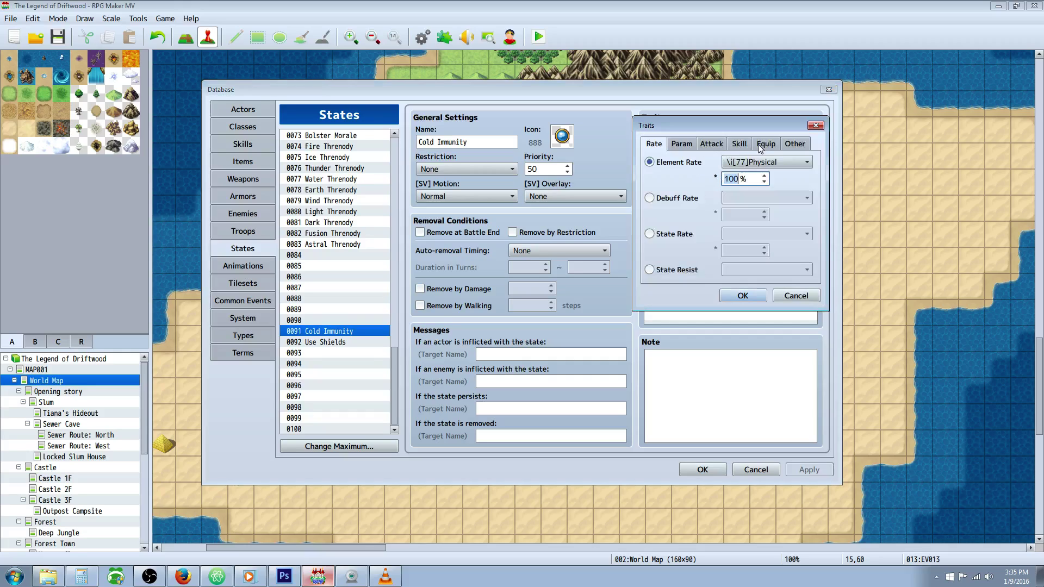
left_click(764, 162)
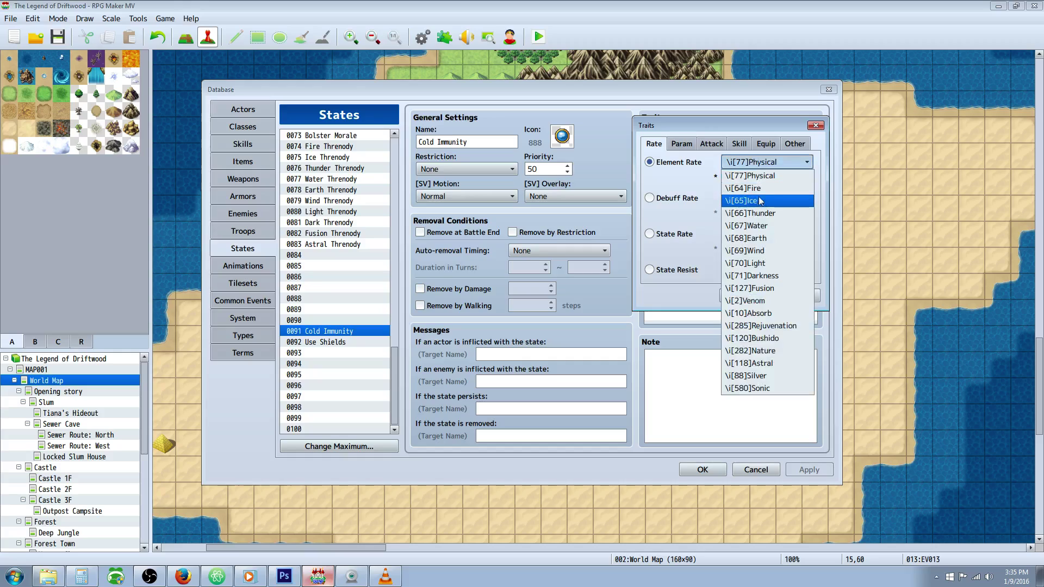
left_click(760, 200)
key("Tab")
type("0")
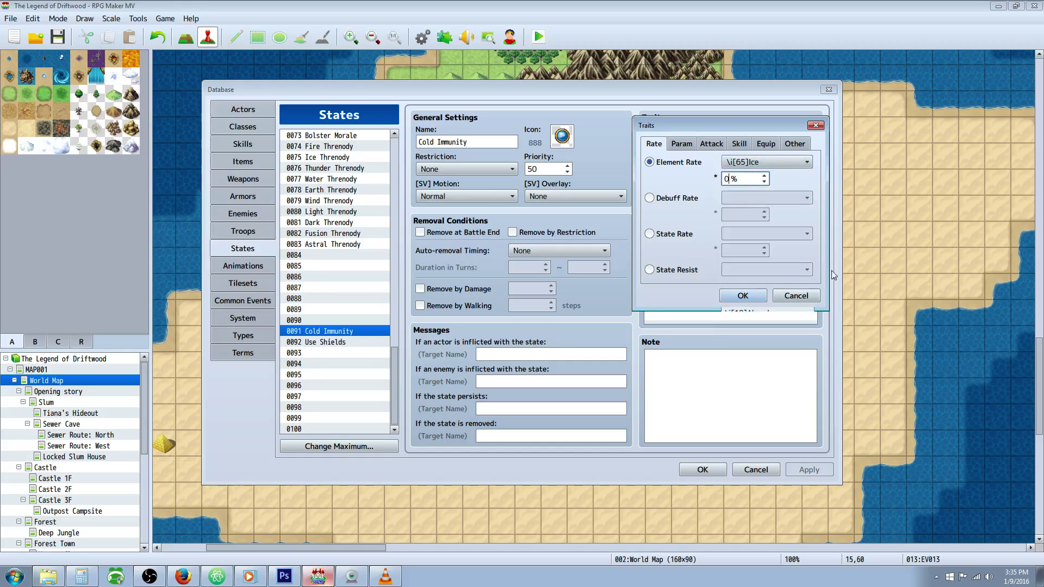
left_click(743, 295)
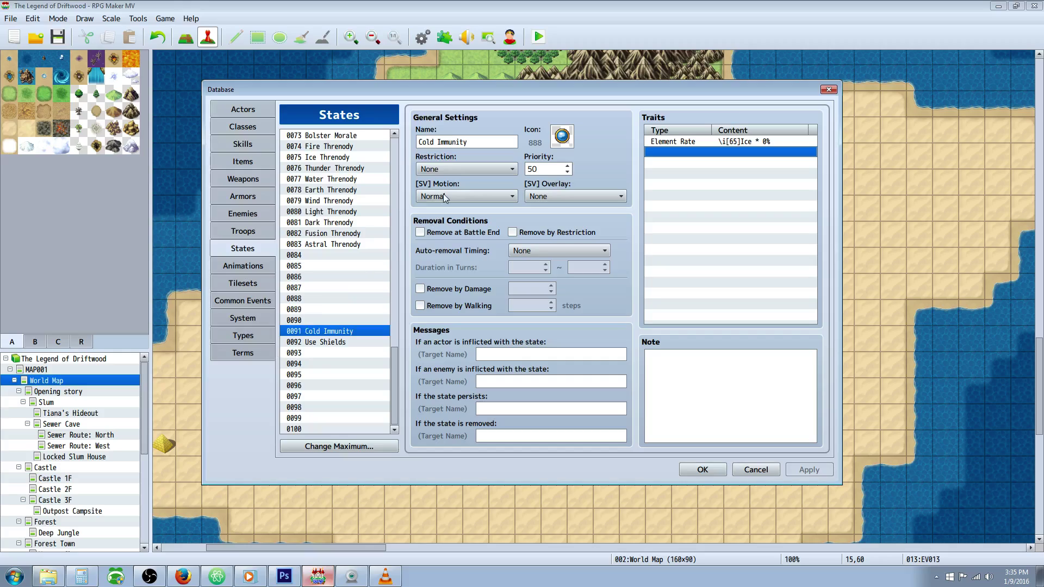
double_click(544, 169)
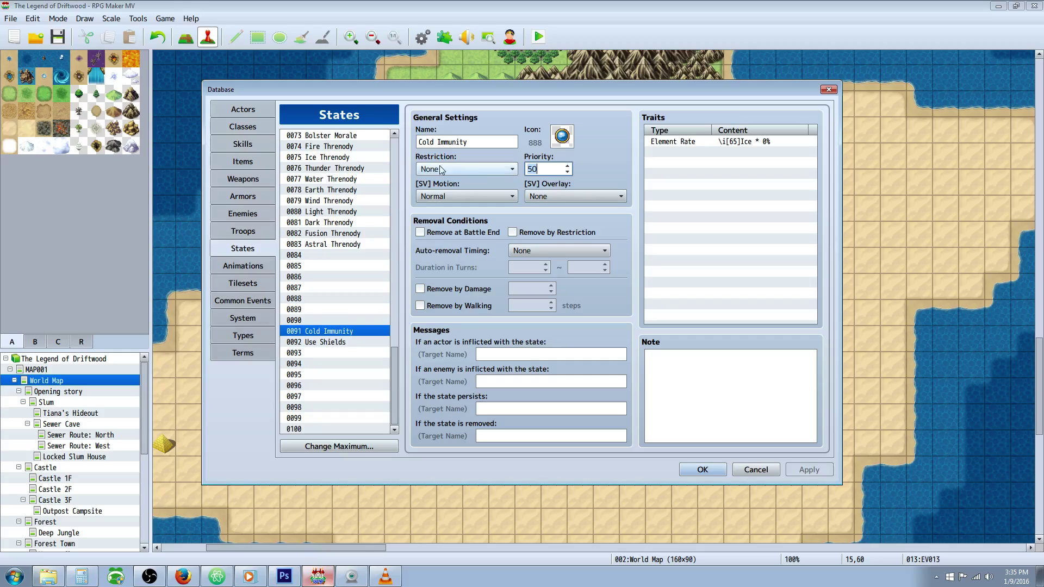
Try adding an Equip Armor trait to the Use Shields state
left_click(336, 342)
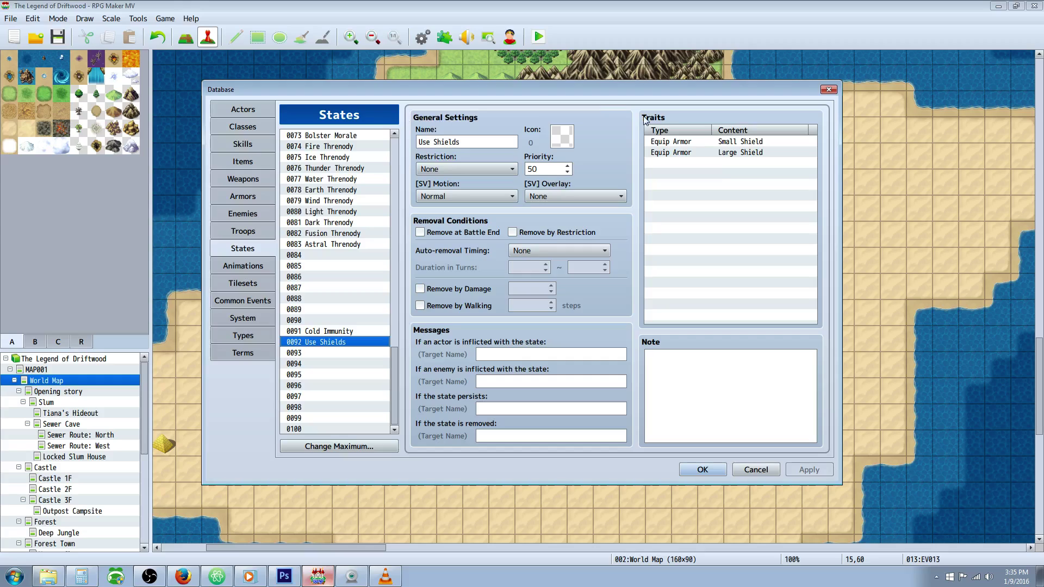
left_click(718, 142)
double_click(688, 166)
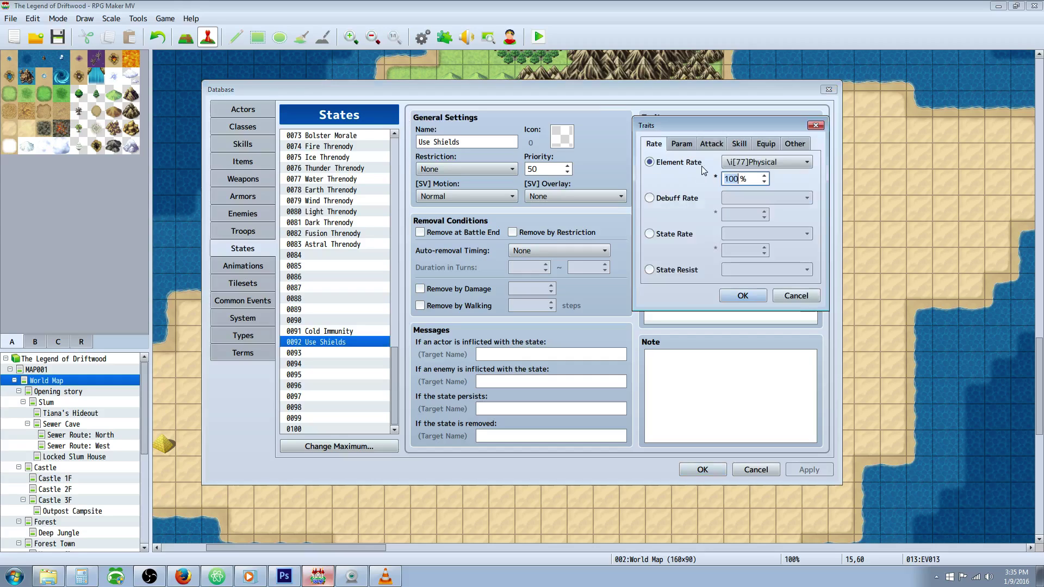
left_click(761, 143)
left_click(677, 182)
left_click(742, 296)
Add a Seal Equip trait for Shield to the Bard actor and delete that trait again
left_click(250, 128)
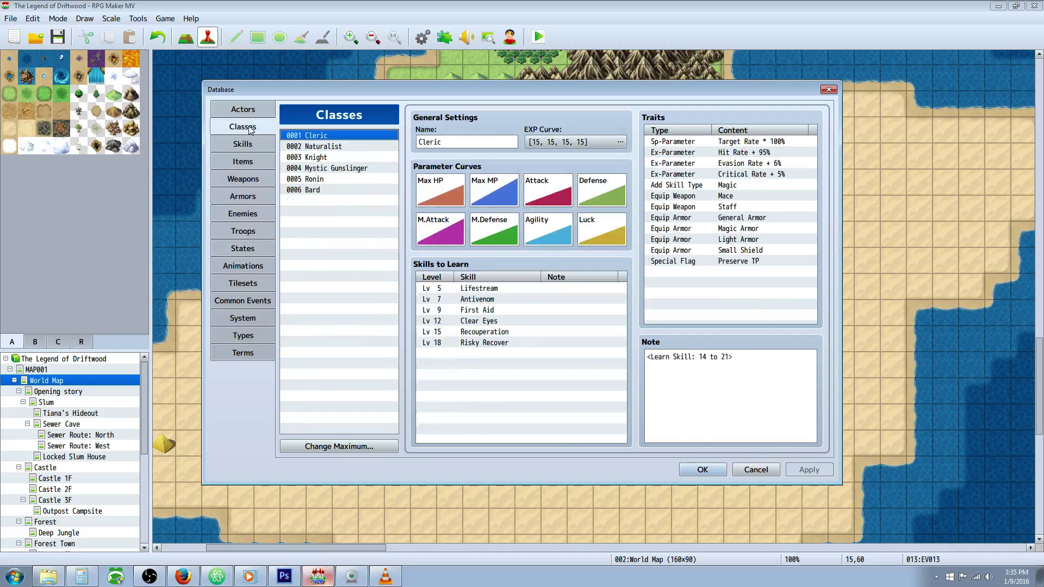
left_click(252, 111)
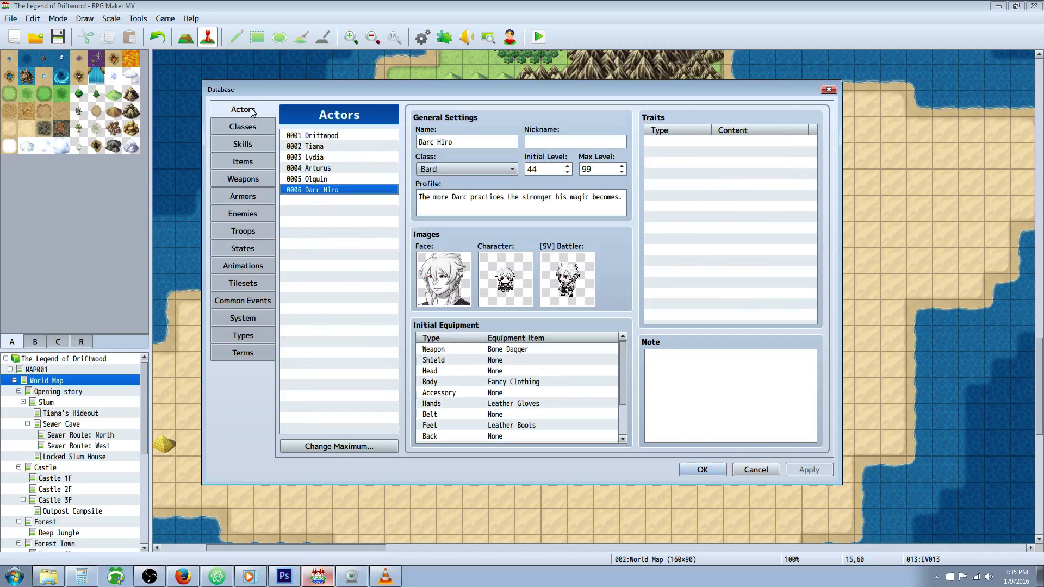
double_click(677, 141)
left_click(757, 144)
left_click(740, 144)
left_click(681, 183)
left_click(768, 182)
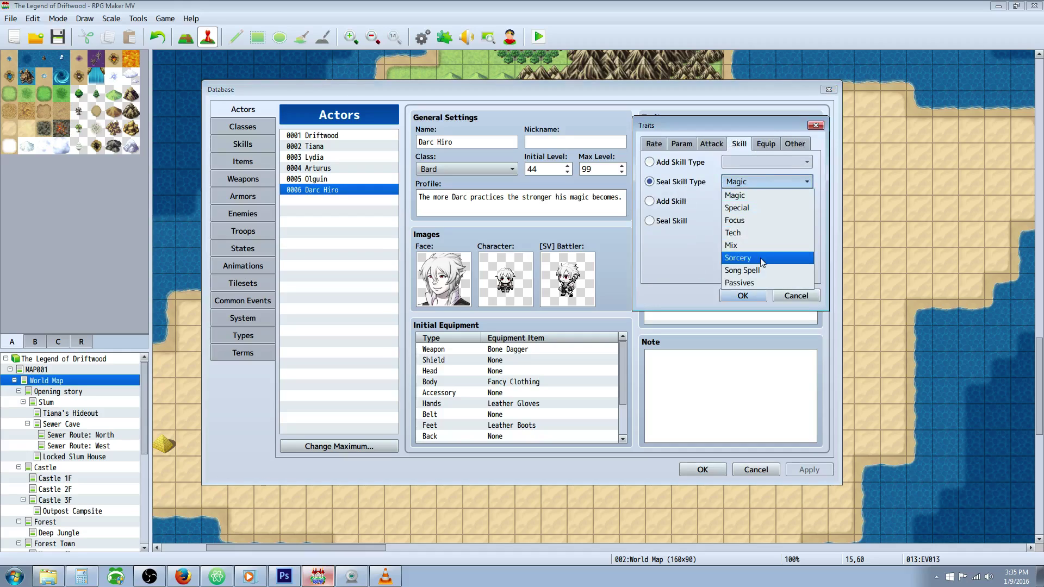
left_click(766, 143)
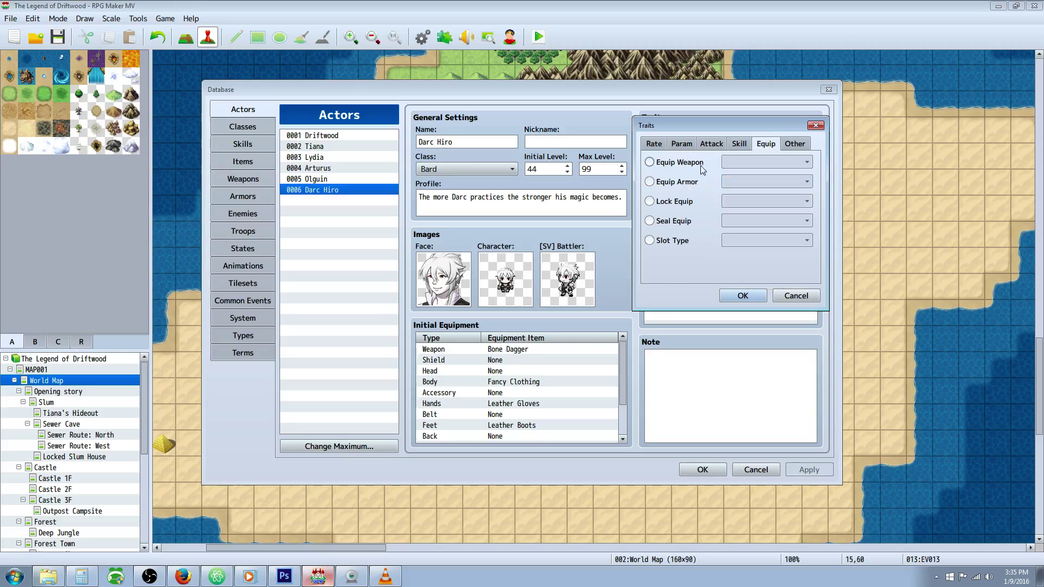
left_click(675, 222)
left_click(748, 221)
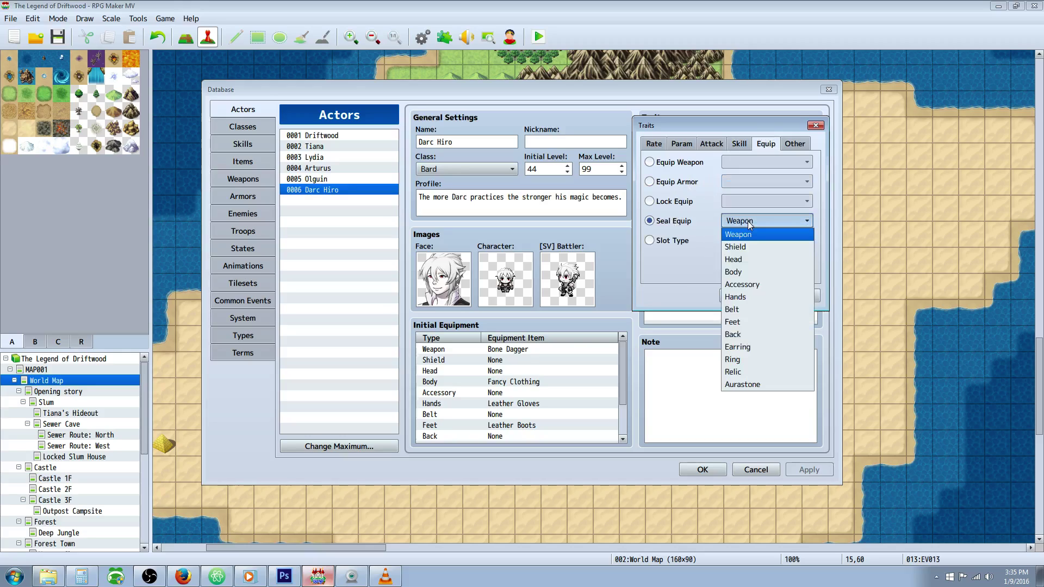
left_click(740, 246)
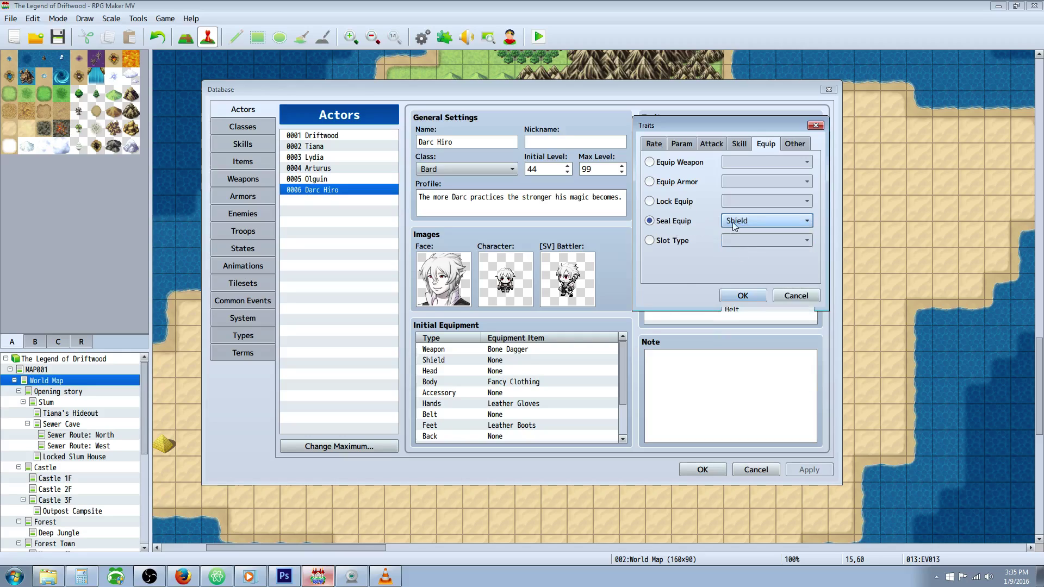
left_click(743, 296)
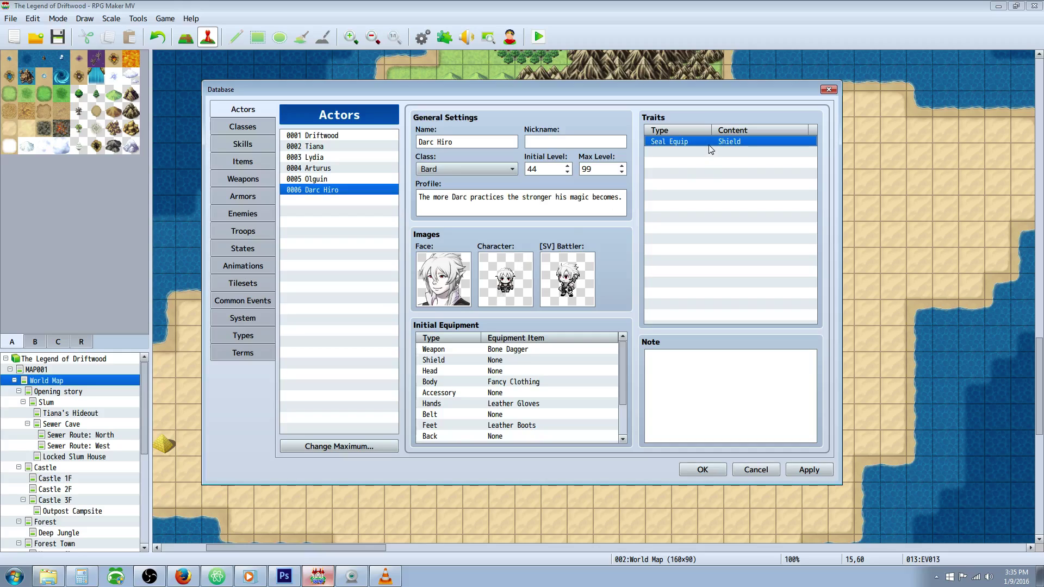
key("Delete")
left_click(334, 179)
Compare the traits of the Use Shields and Cold Immunity states, and return to the Cold Immunity skill
left_click(244, 127)
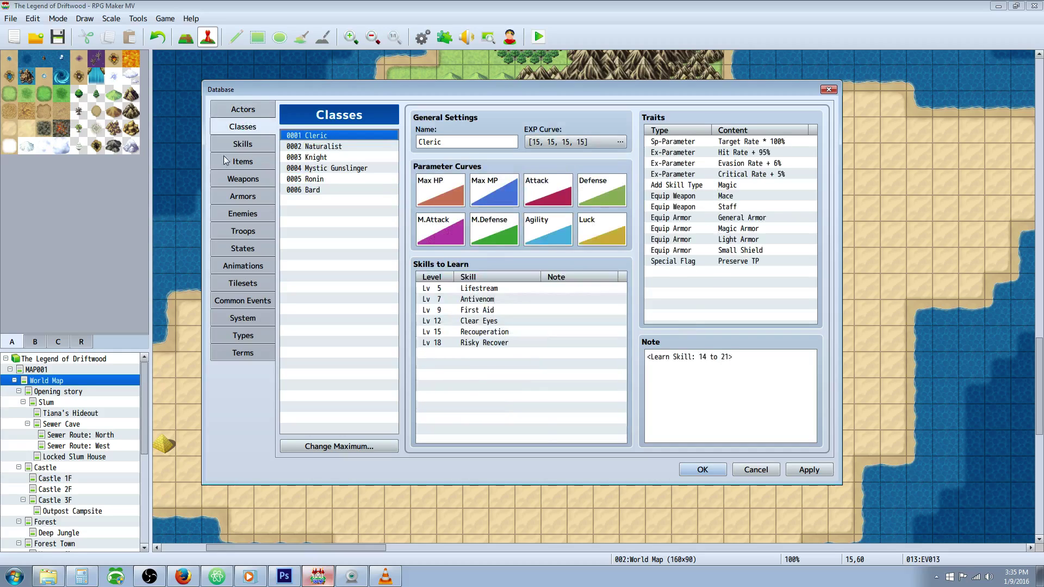
left_click(243, 249)
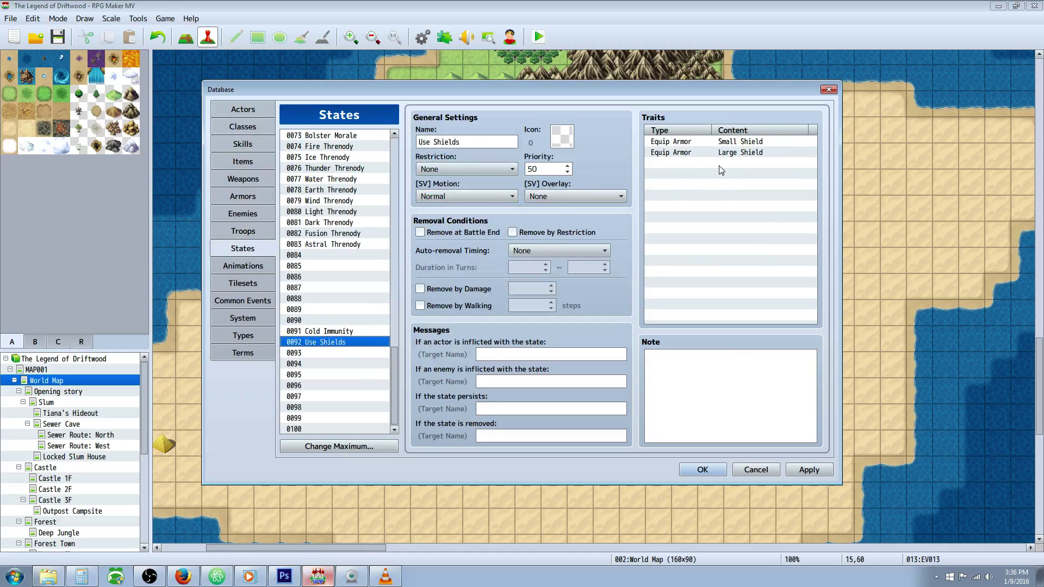
left_click(732, 154)
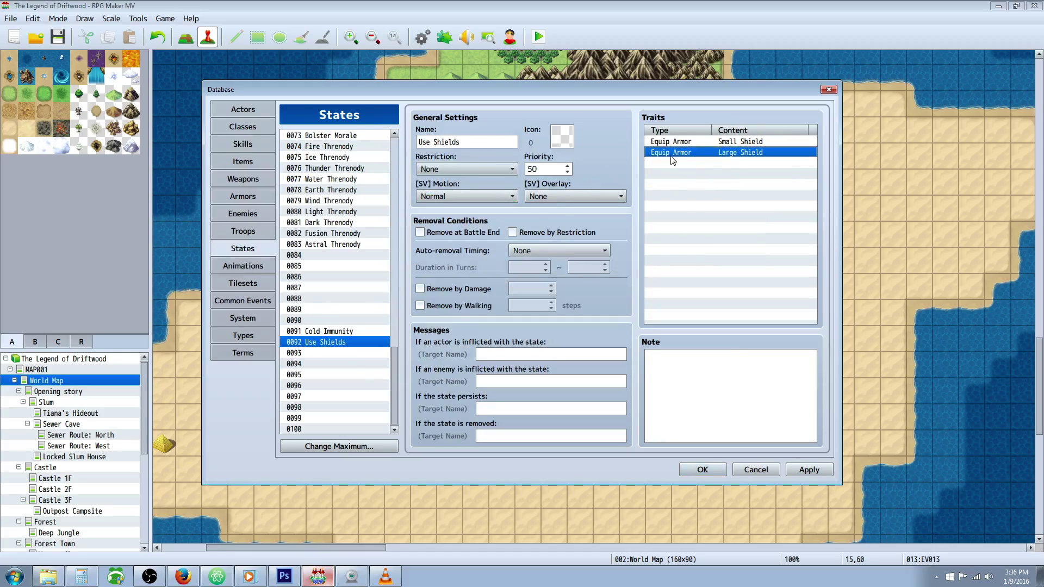
left_click(327, 332)
left_click(327, 343)
left_click(325, 331)
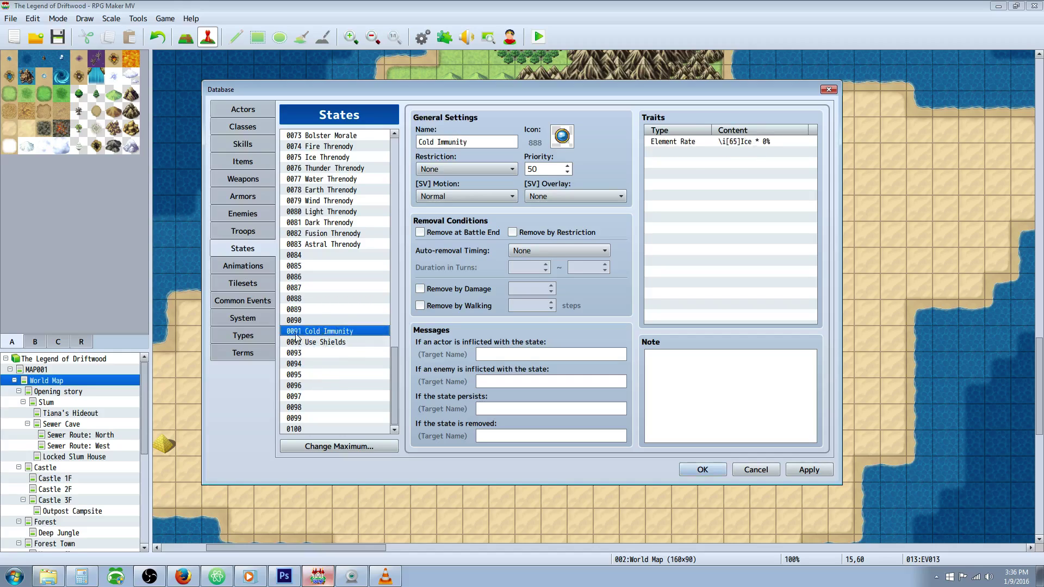
left_click(320, 343)
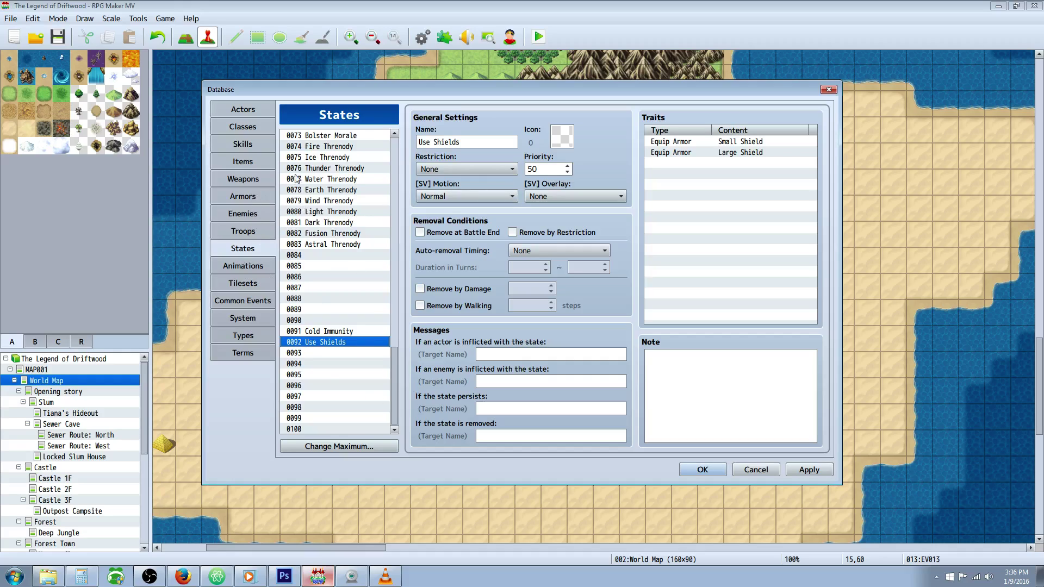
left_click(243, 144)
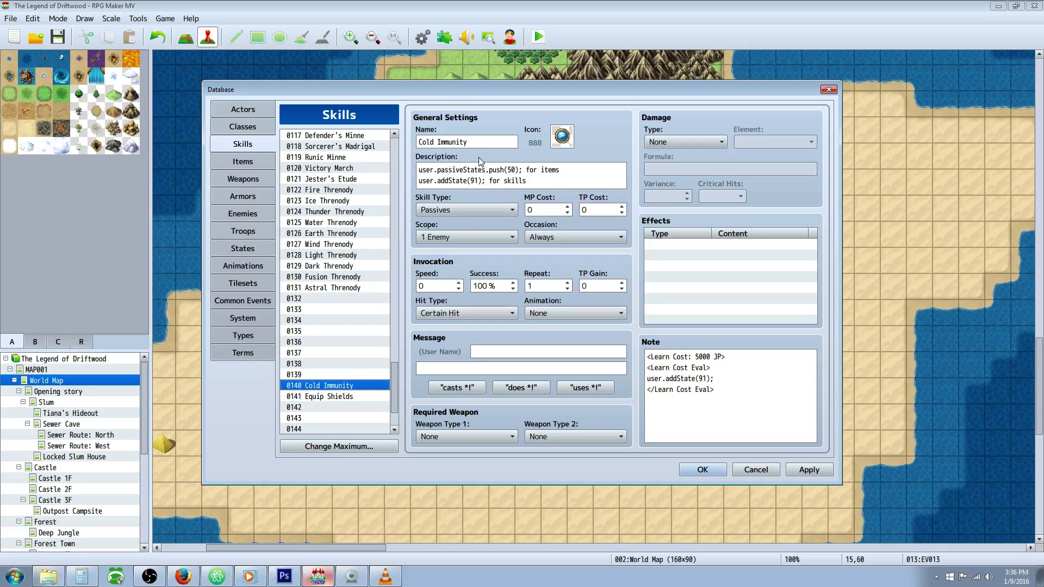
Examine the two script lines in the Cold Immunity skill's description and the Learn Cost Eval block in its note
left_click_drag(560, 170, 387, 169)
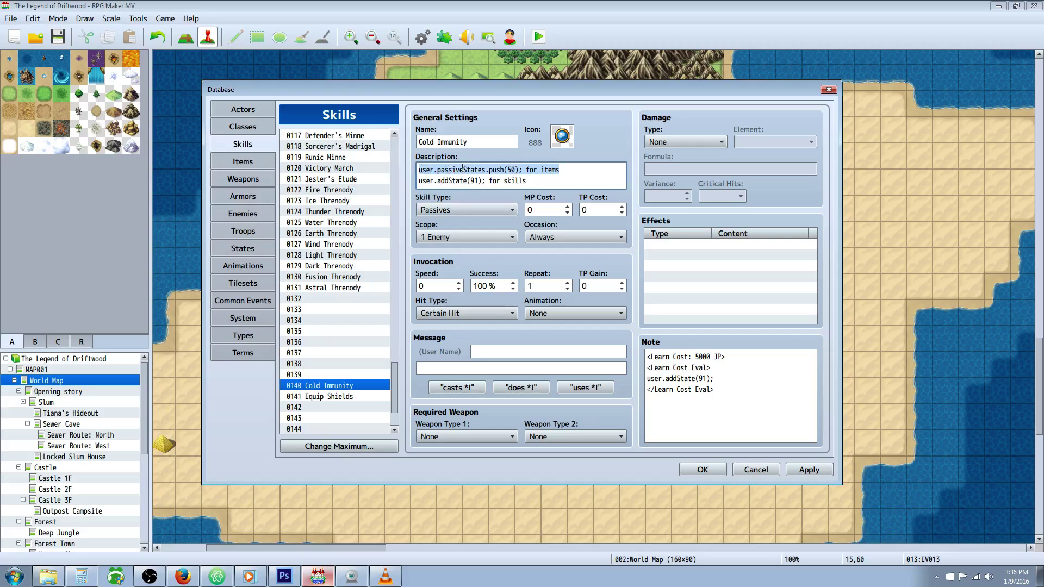
double_click(512, 170)
left_click(519, 170)
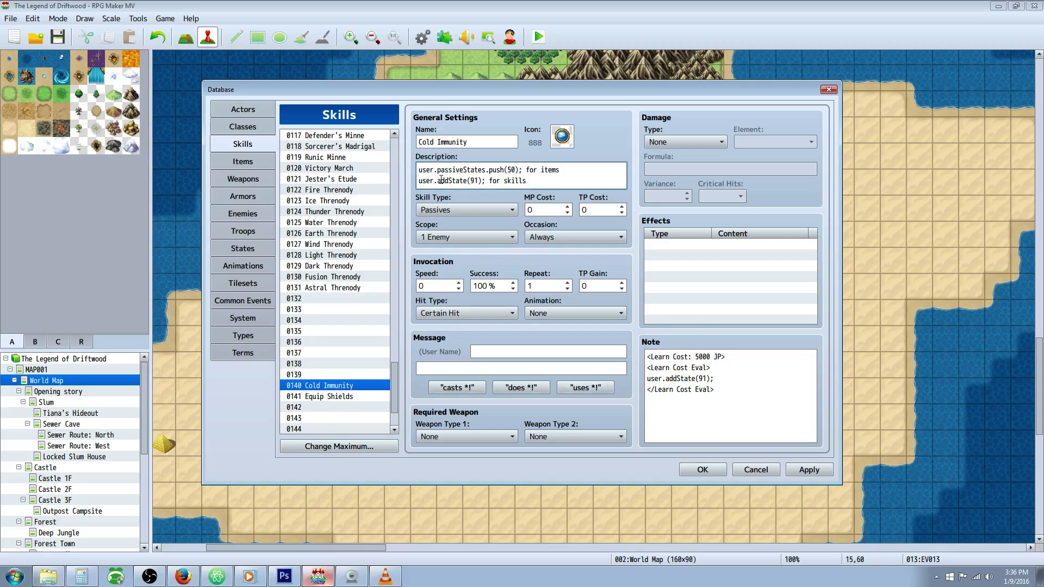
left_click(734, 362)
left_click(734, 362)
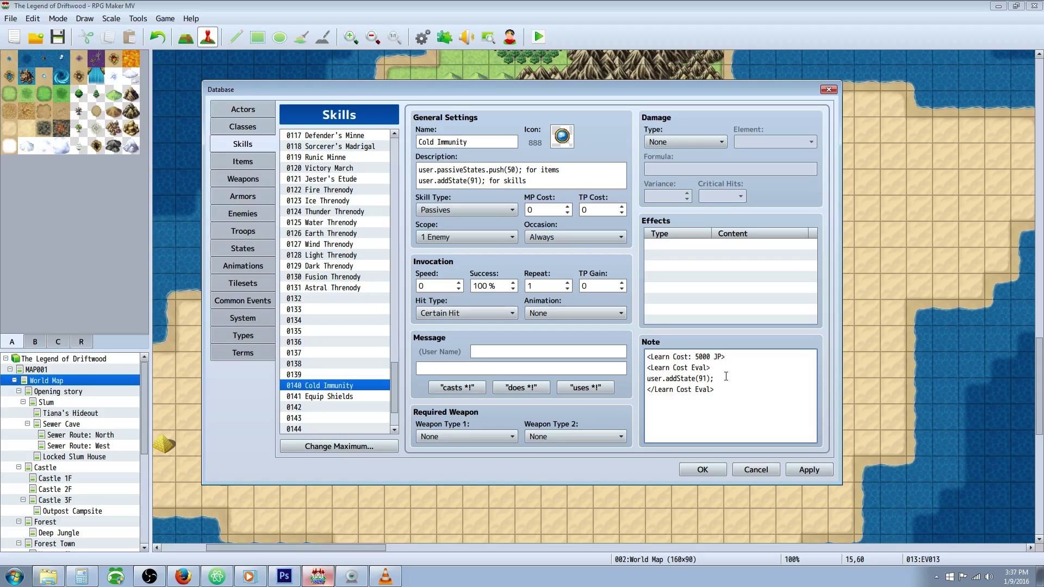
left_click_drag(734, 378, 651, 368)
left_click(717, 372)
left_click(717, 369)
left_click_drag(677, 378, 705, 377)
Look up the ID and trait of the Cold Immunity state, and return to the Cold Immunity skill's note
left_click(245, 248)
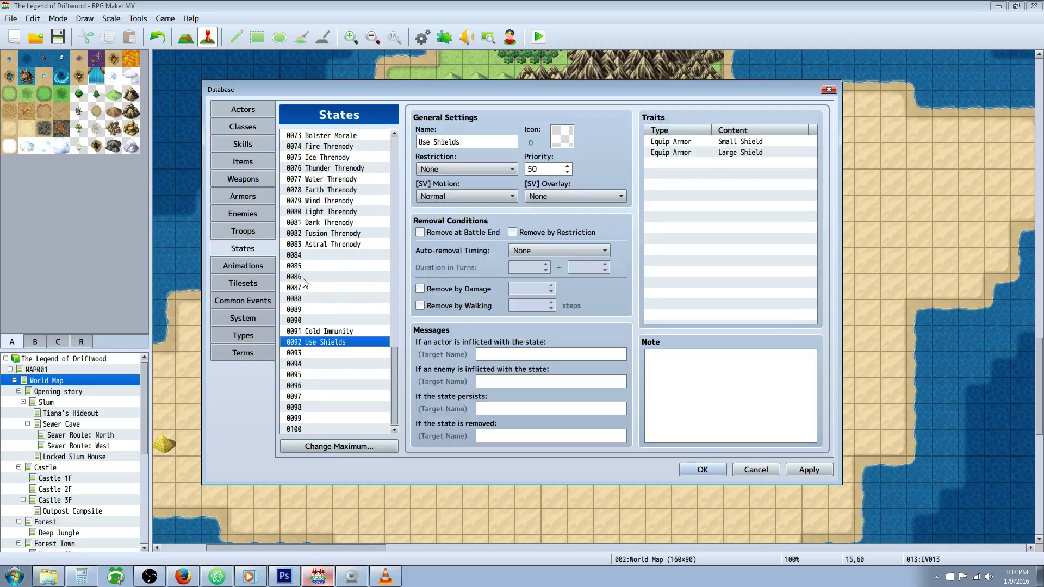
left_click(291, 331)
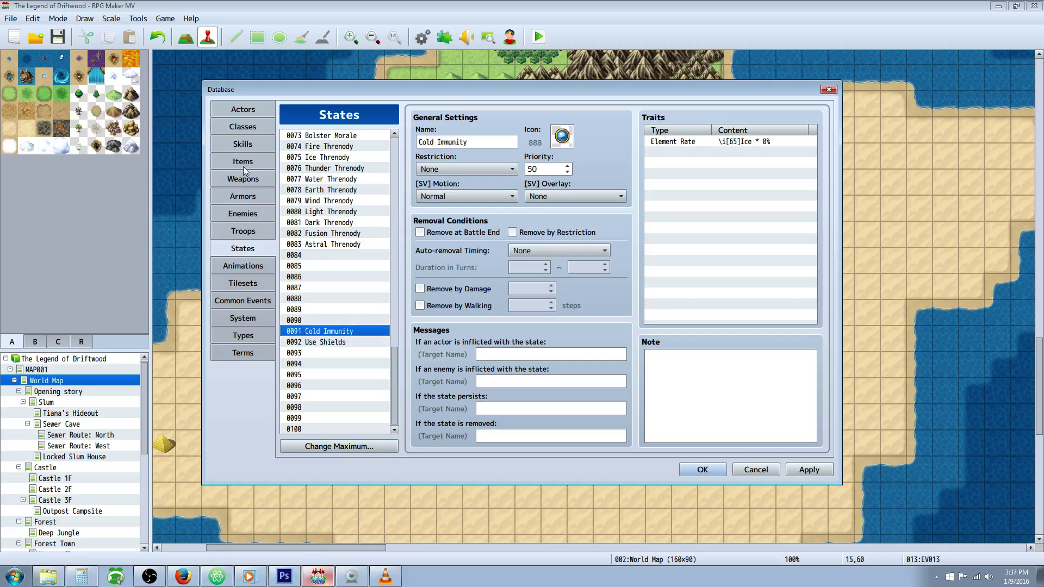
left_click(243, 144)
left_click(704, 375)
key("ctrl+a")
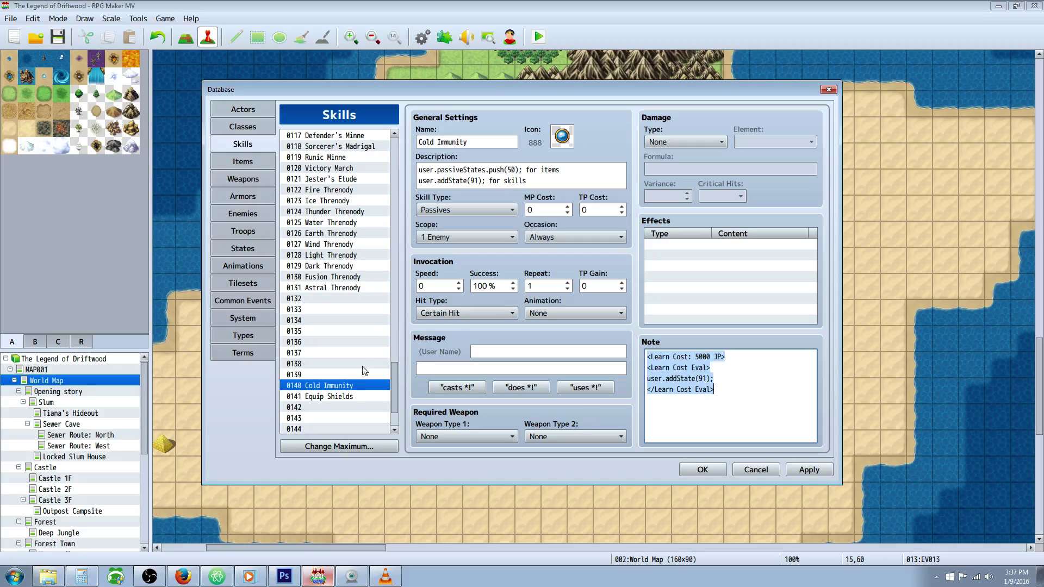
View the Passives entry among the database's skill types and return to the Cold Immunity skill
left_click(248, 337)
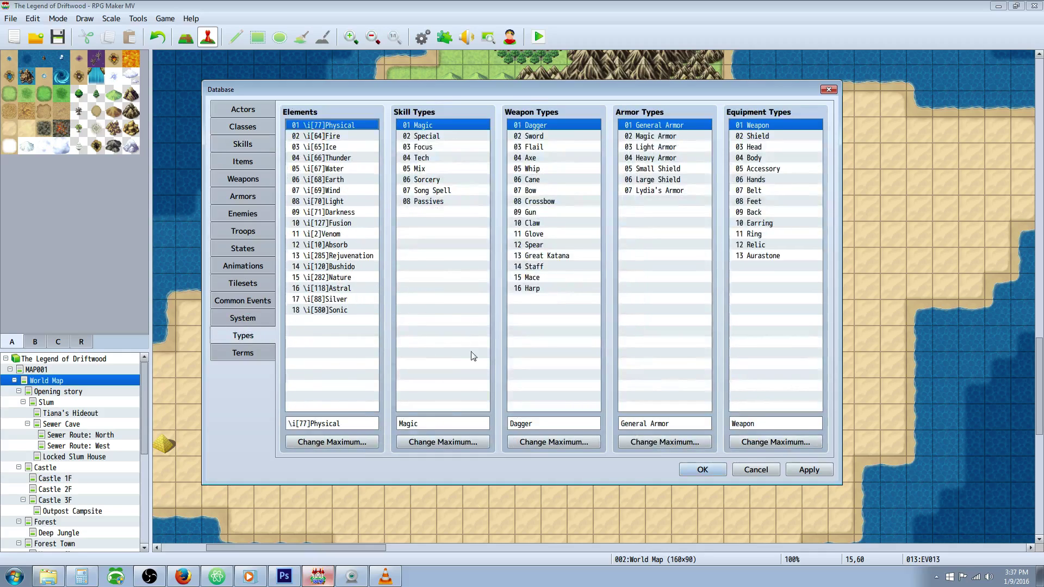
left_click(435, 204)
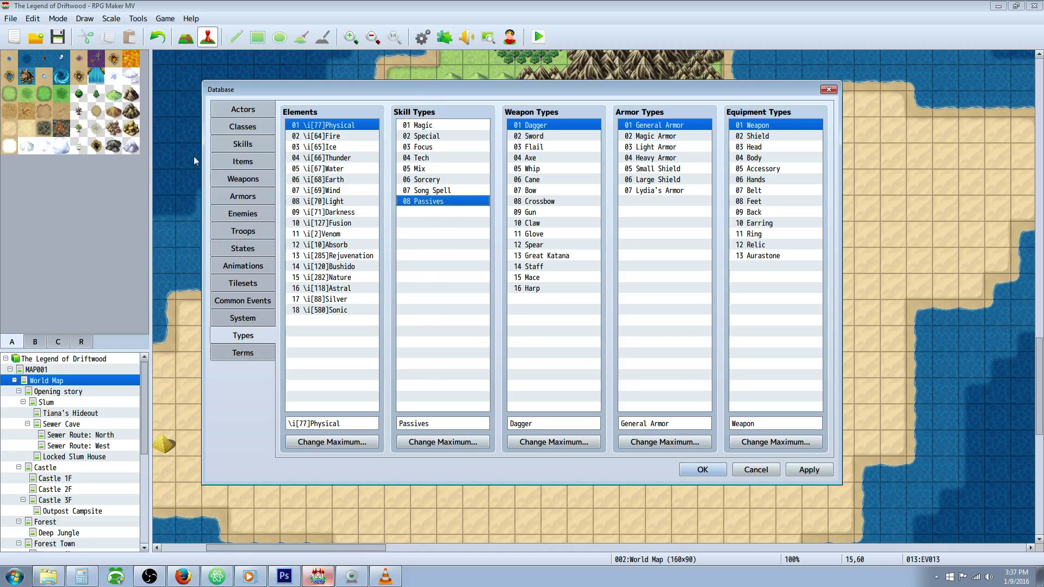
left_click(242, 144)
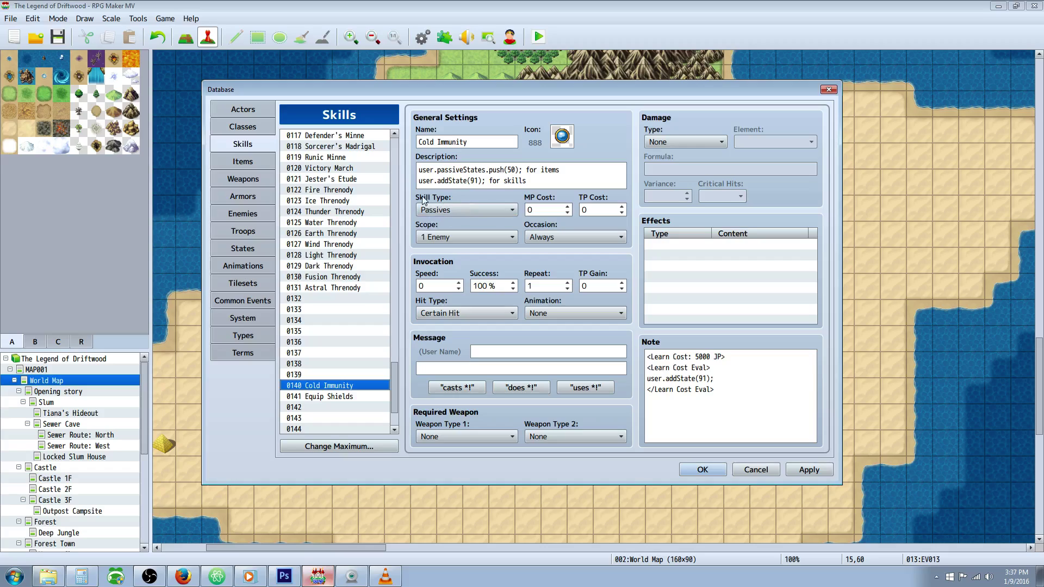
Inspect the addState line in the Equip Shields skill's note, and accept the database changes
left_click(337, 399)
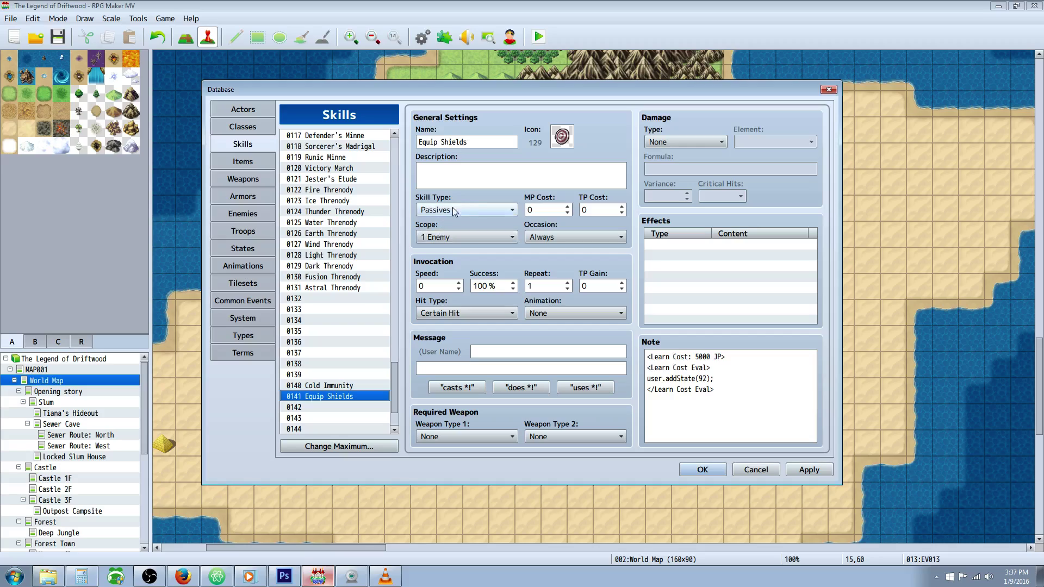
left_click(725, 378, "shift")
double_click(706, 378)
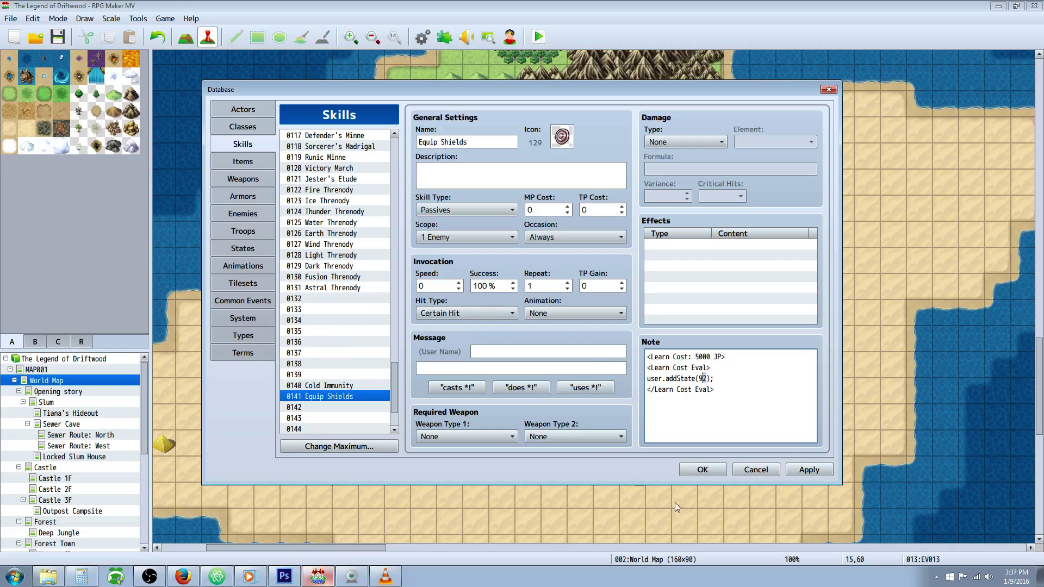
left_click(702, 470)
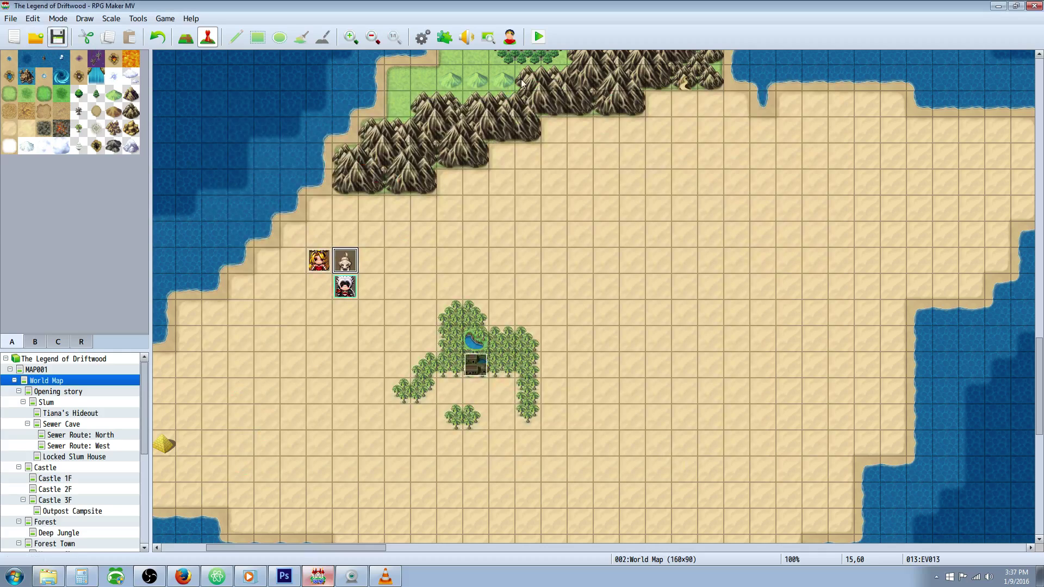
Start a playtest of the game, and pause the music in Windows Media Player and minimize that player
left_click(538, 36)
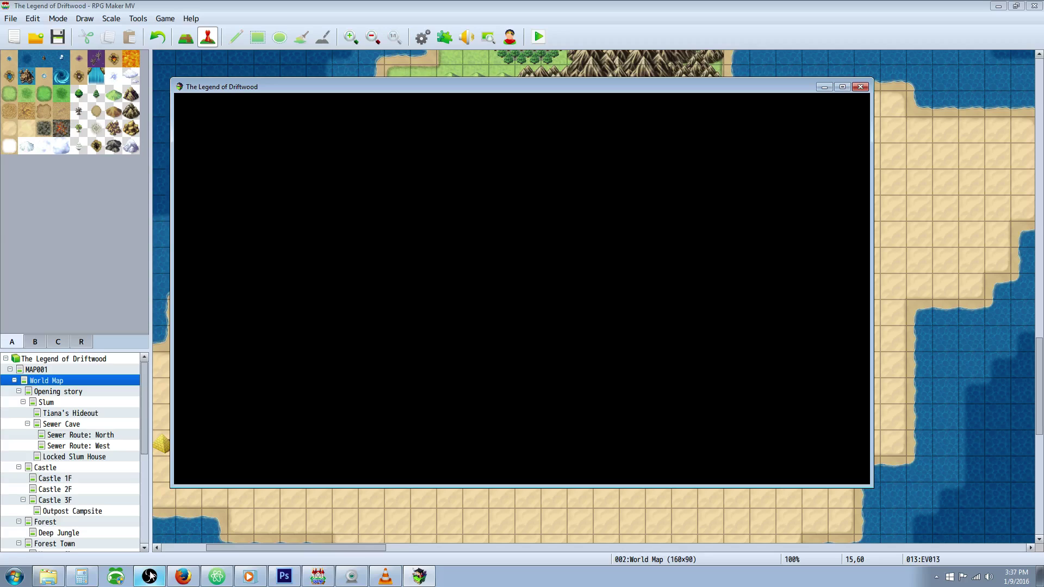
left_click(249, 577)
left_click(551, 515)
left_click(642, 92)
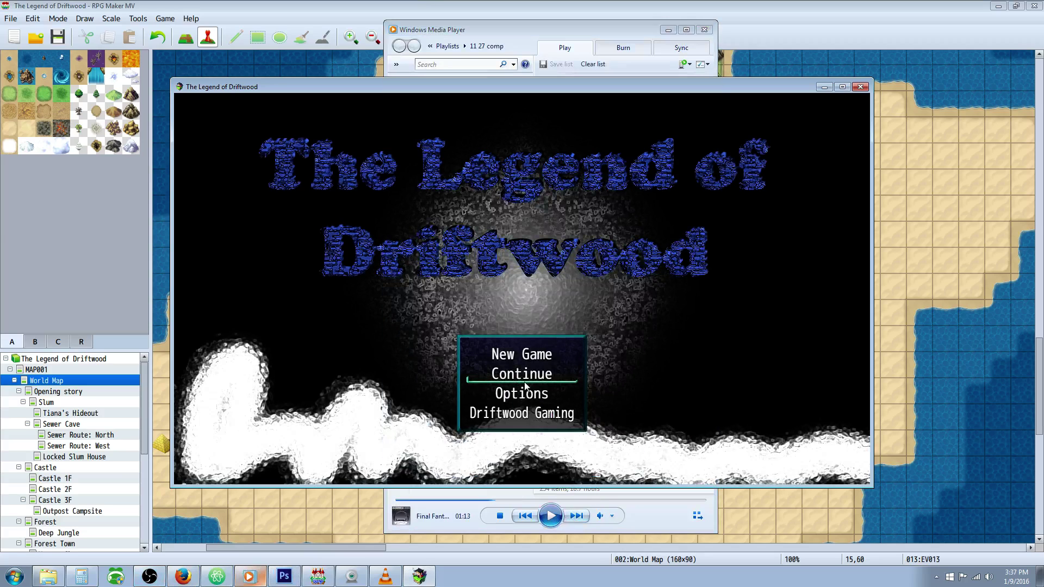
left_click(668, 30)
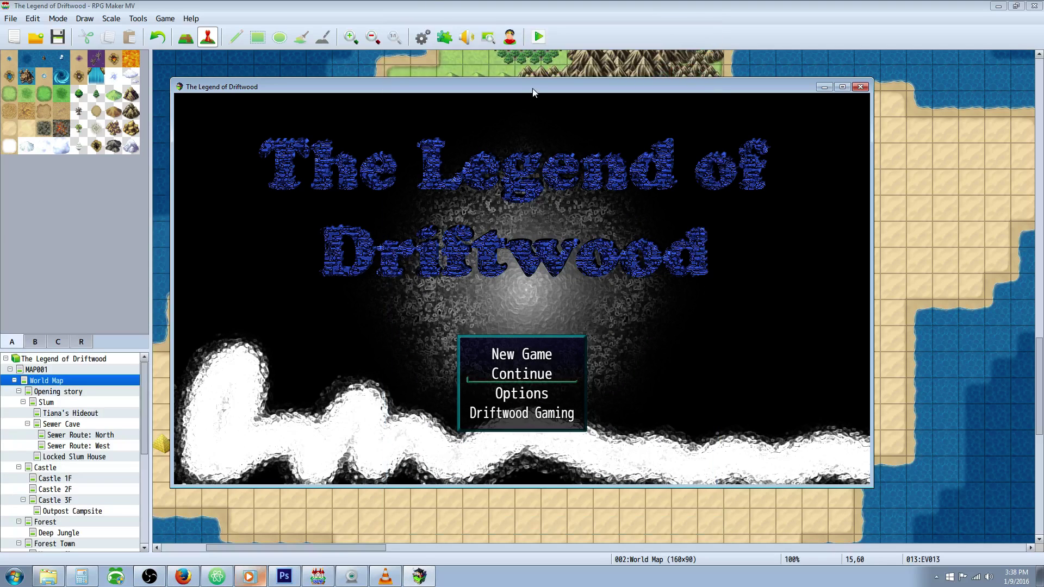
Maximize the playtest window and continue from the saved game
double_click(533, 88)
left_click(510, 381)
left_click(509, 380)
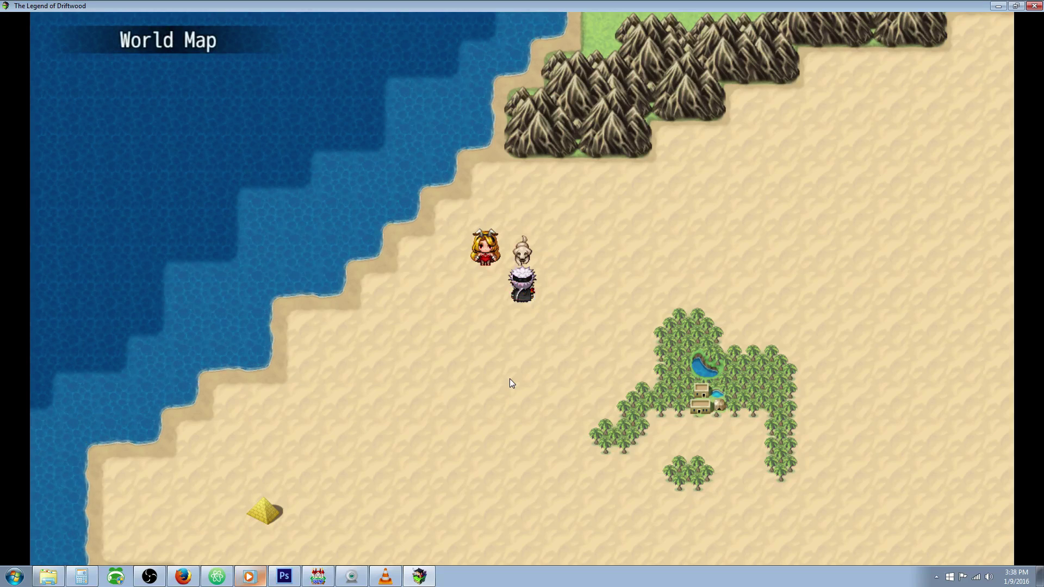
Browse the party's armor inventory in the game, viewing the Warlord's Keeper shield and the Leather Boots
key("Escape")
key("Return")
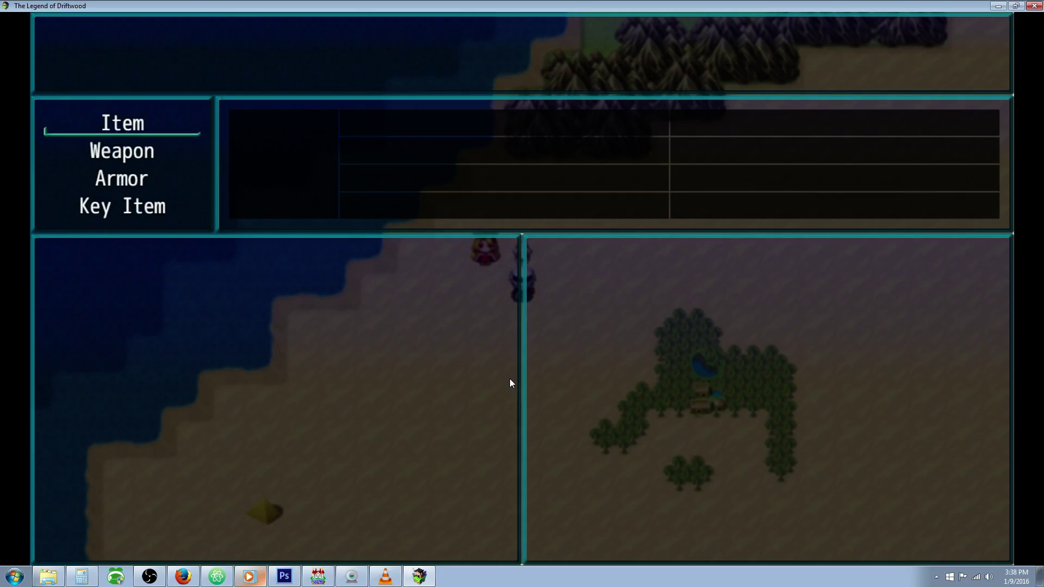
key("Down")
key("Down")
key("Return")
key("Down")
key("Down")
key("Down")
key("Down")
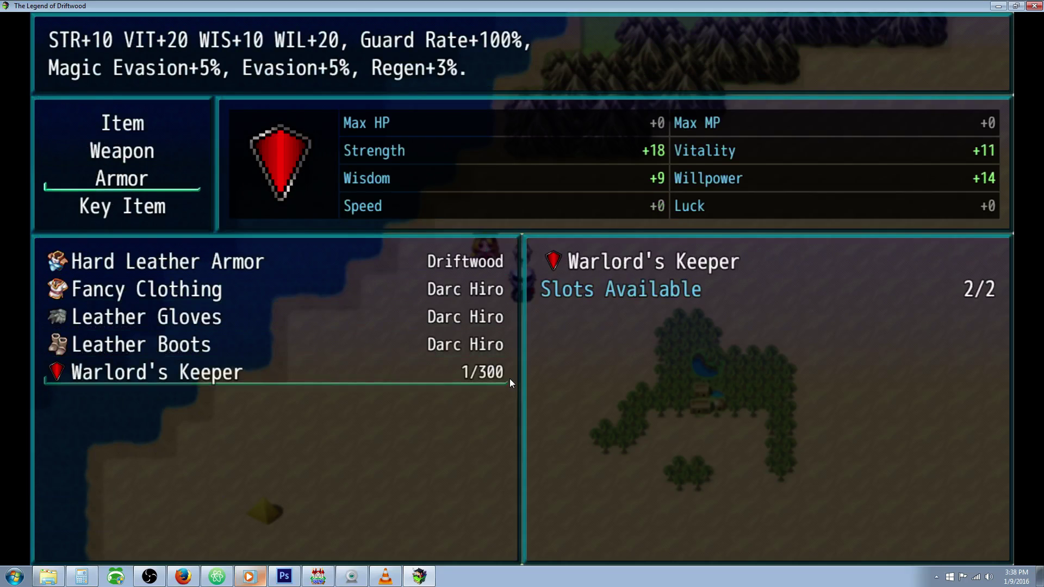
key("Up")
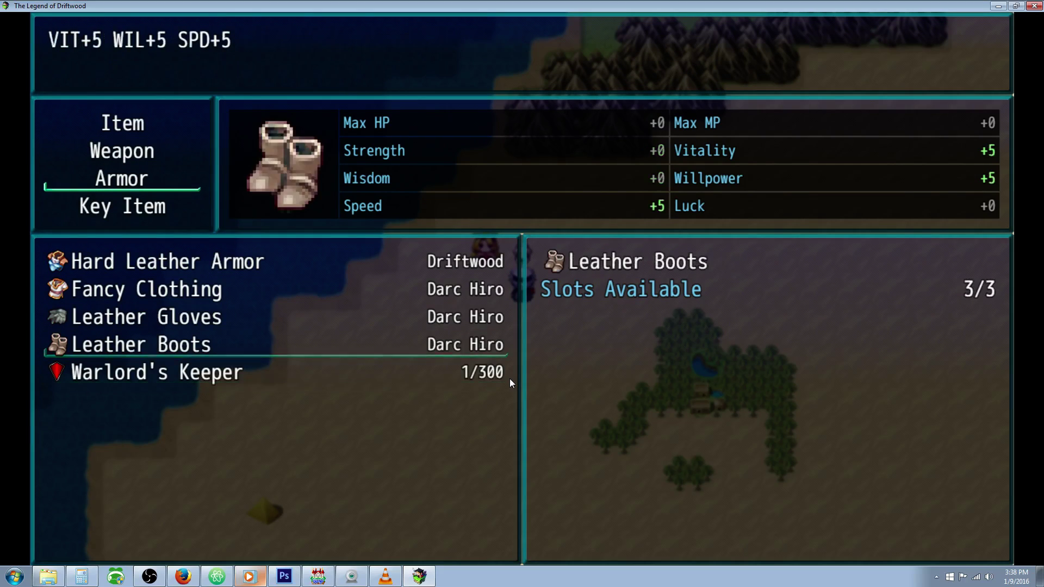
Check which items Driftwood can equip in the Shield slot on the game's equipment screen
key("Escape")
key("Escape")
key("Down")
key("Down")
key("Return")
key("Return")
key("Down")
key("Return")
key("Escape")
key("Return")
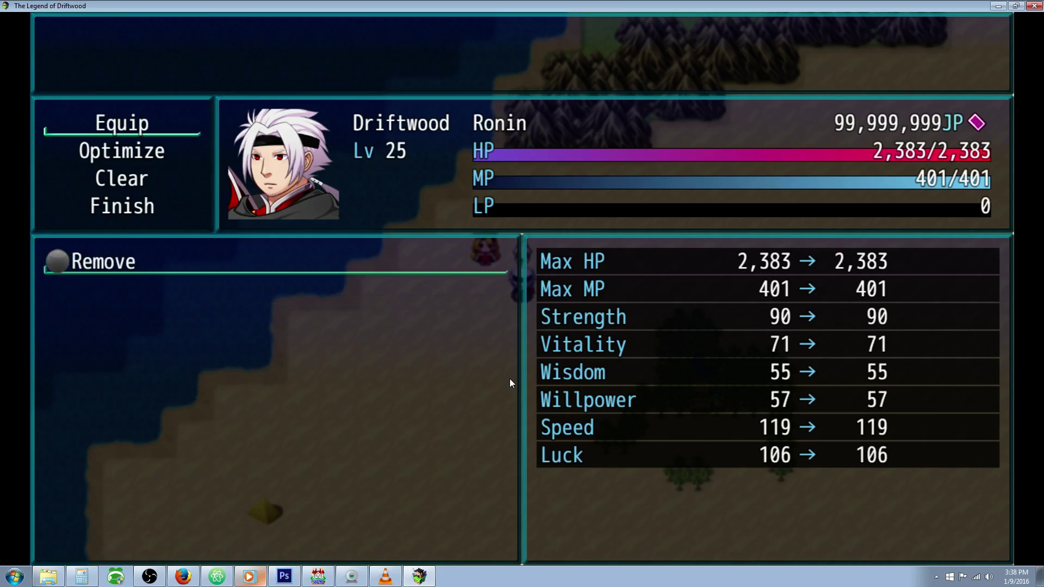
key("Escape")
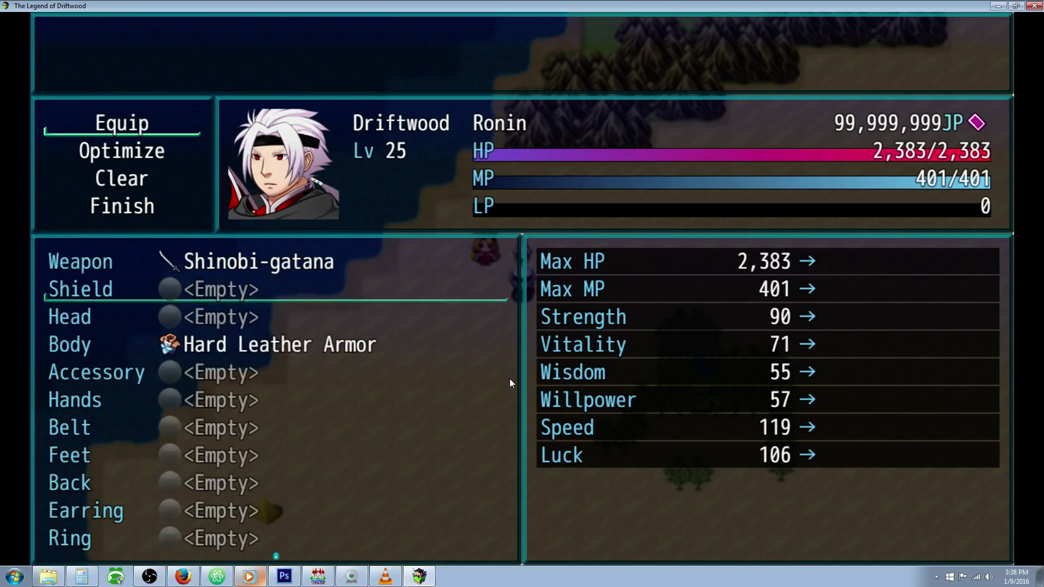
key("Return")
key("Escape")
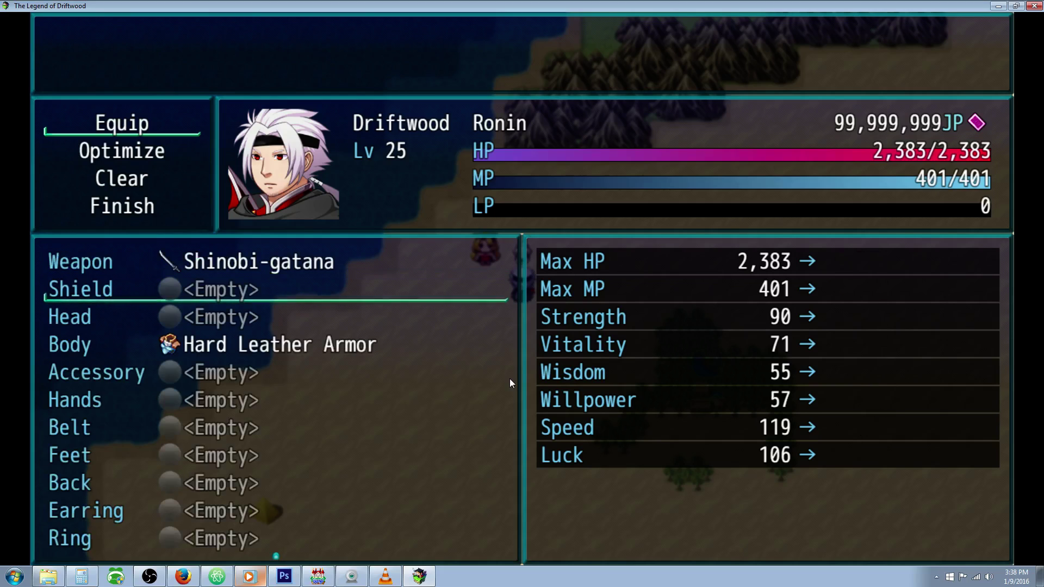
View the Cold Immunity and Equip Shields entries and their JP costs in Driftwood's Enhance Stats skill list
key("Escape")
key("Up")
key("Return")
key("Return")
key("Down")
key("Down")
key("Return")
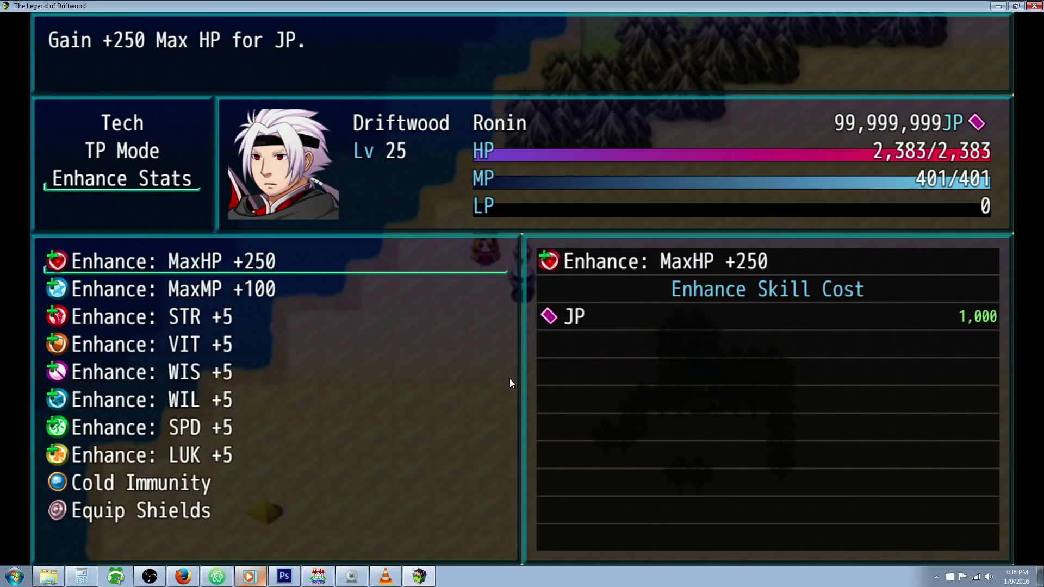
key("Down")
key("Down")
key("Down")
key("Down")
key("Down")
key("Down")
key("Down")
key("Down")
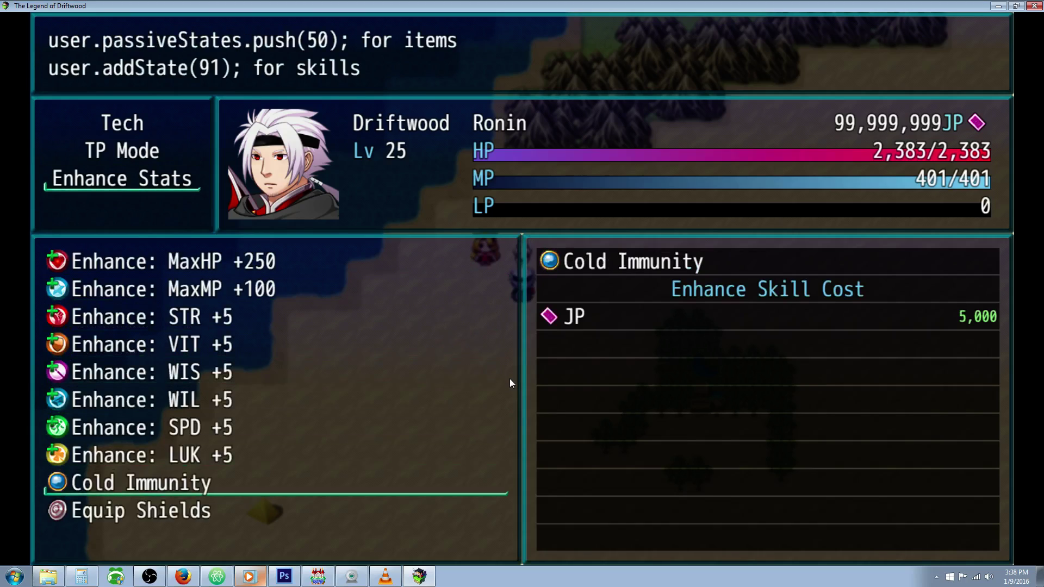
key("Down")
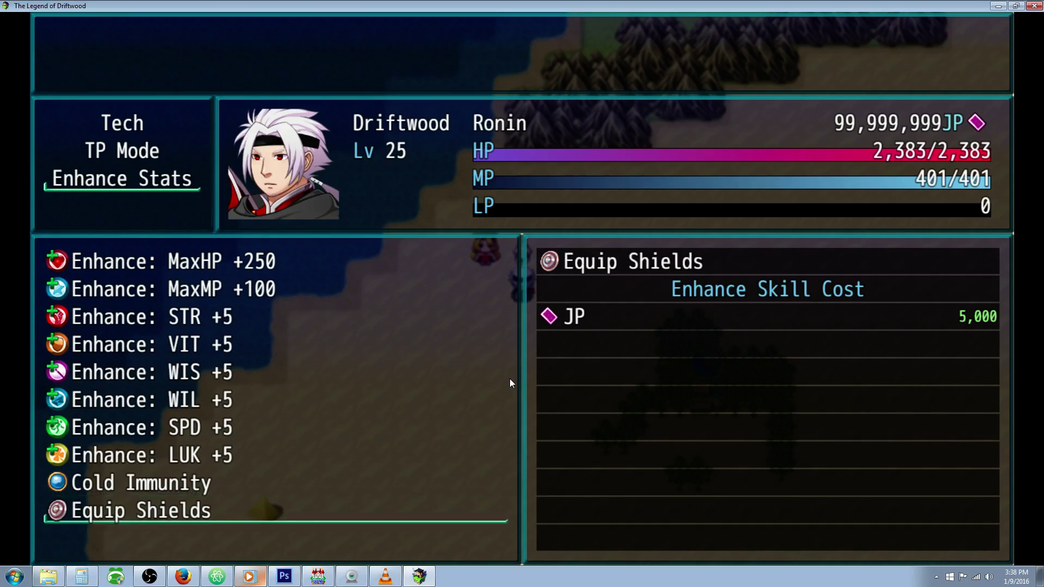
Close the playtest and open the Ronin class in the database
left_click(1034, 6)
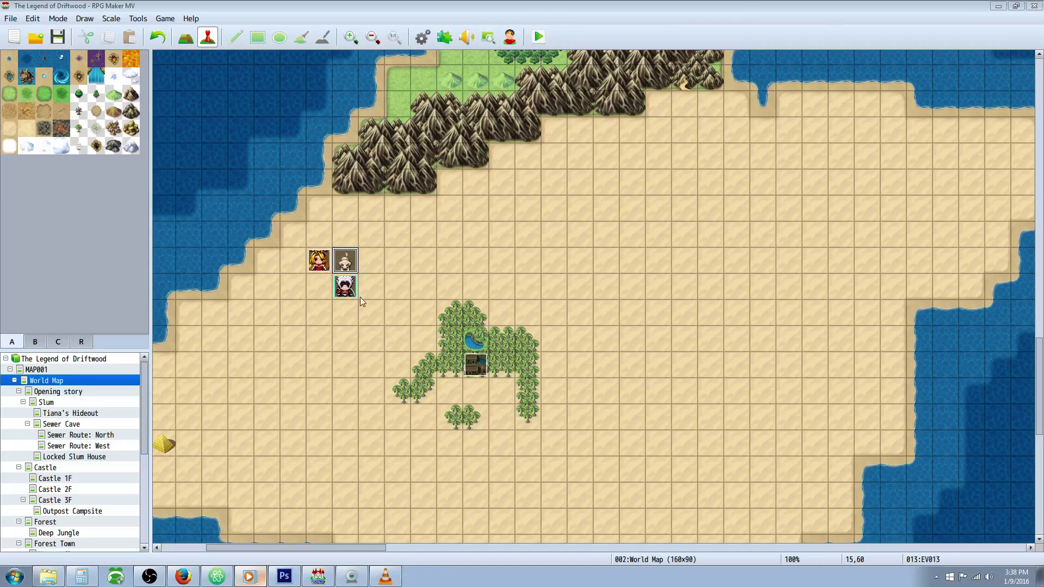
left_click(422, 37)
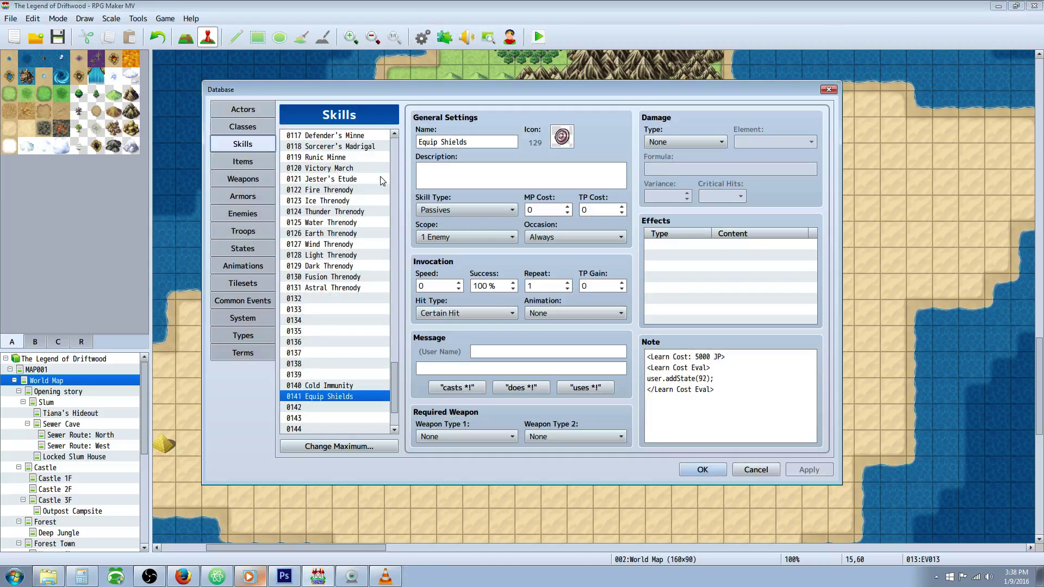
left_click(246, 111)
left_click(250, 130)
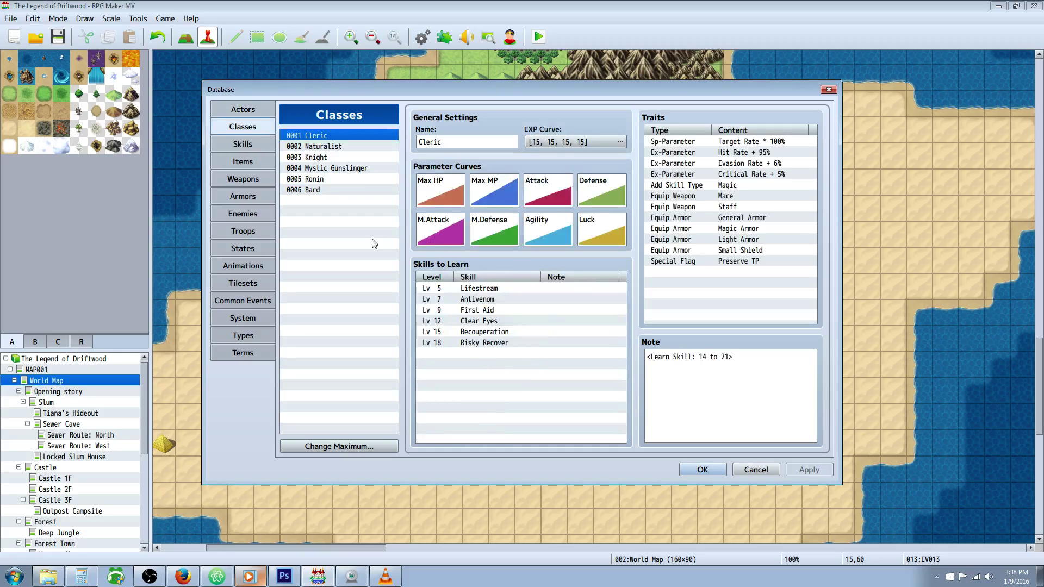
left_click(311, 182)
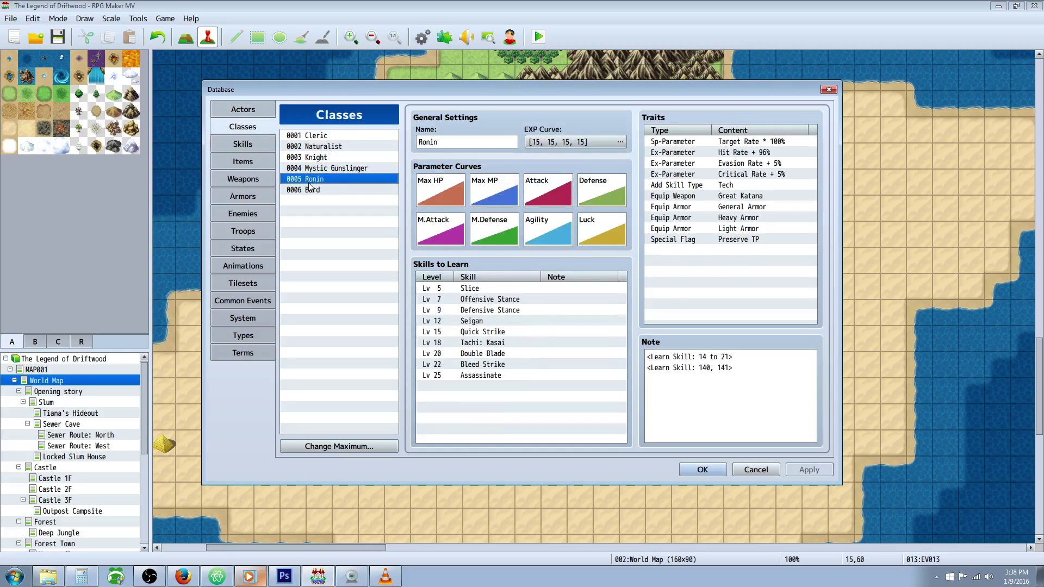
Examine the two Learn Skill tags in the Ronin class's note
left_click(768, 389)
key("ctrl+a")
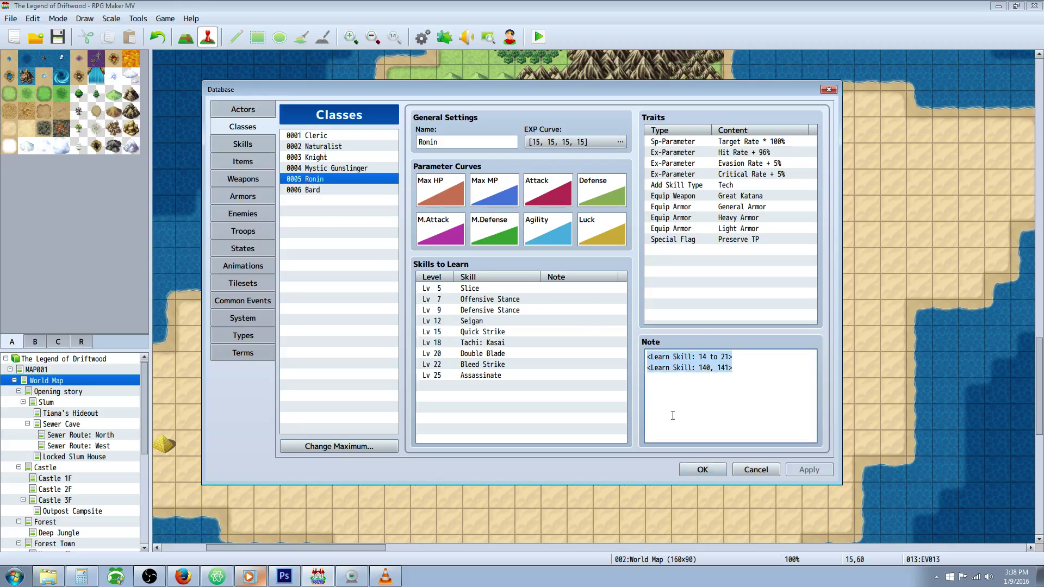
left_click(665, 363)
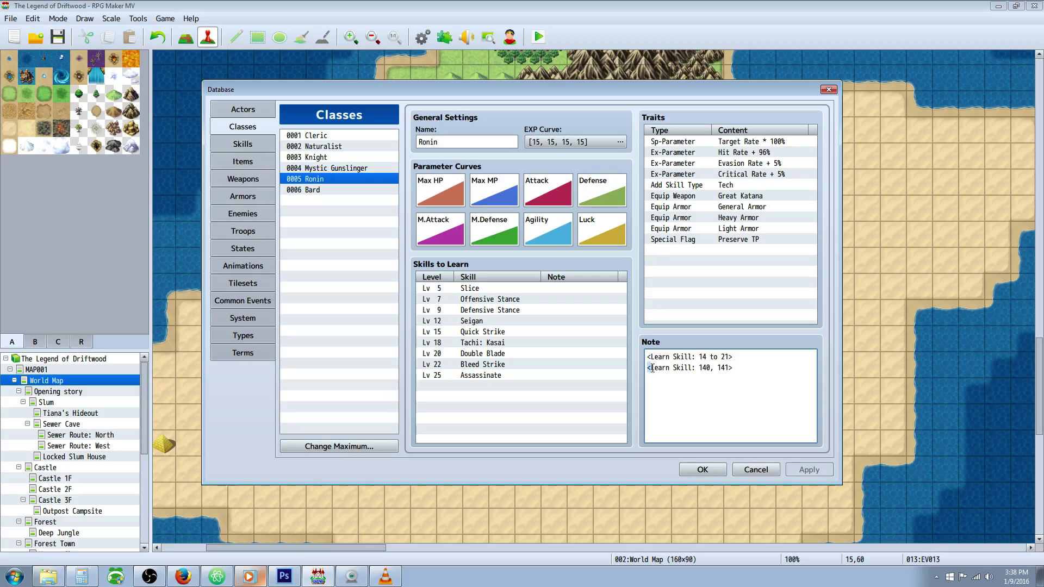
left_click_drag(651, 369, 664, 369)
left_click(696, 369)
Look up the Cold Immunity skill's ID, and compare it with the second Learn Skill tag in the Ronin class's note
left_click(242, 144)
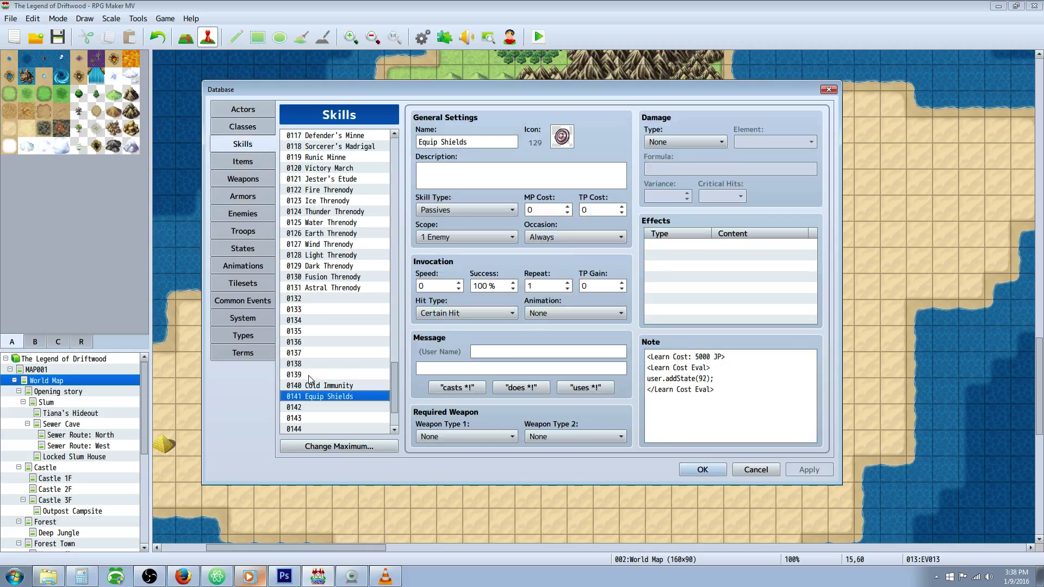
left_click(326, 386)
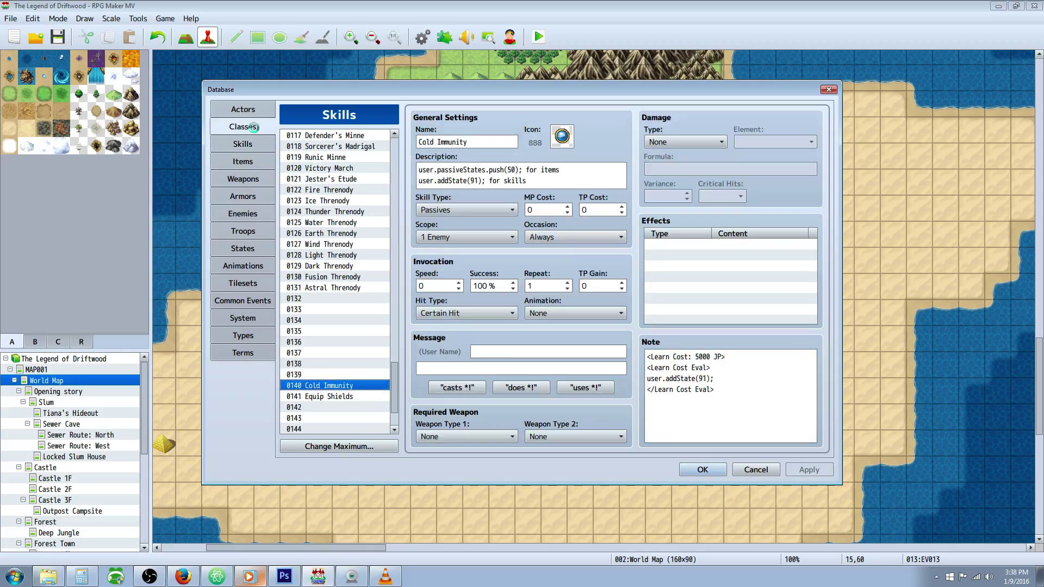
left_click(269, 126)
left_click(720, 370)
key("ctrl+a")
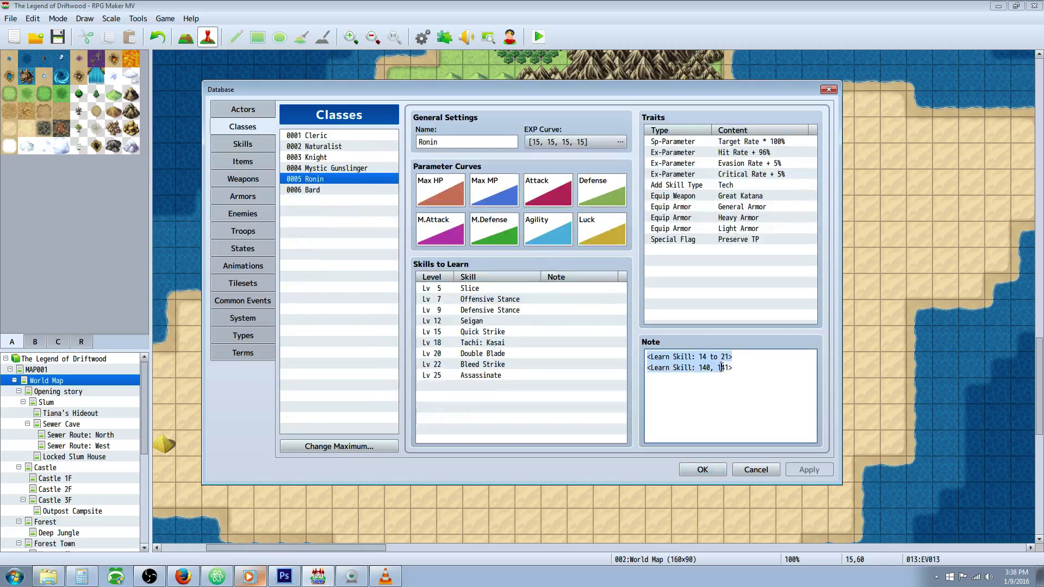
left_click_drag(736, 368, 661, 369)
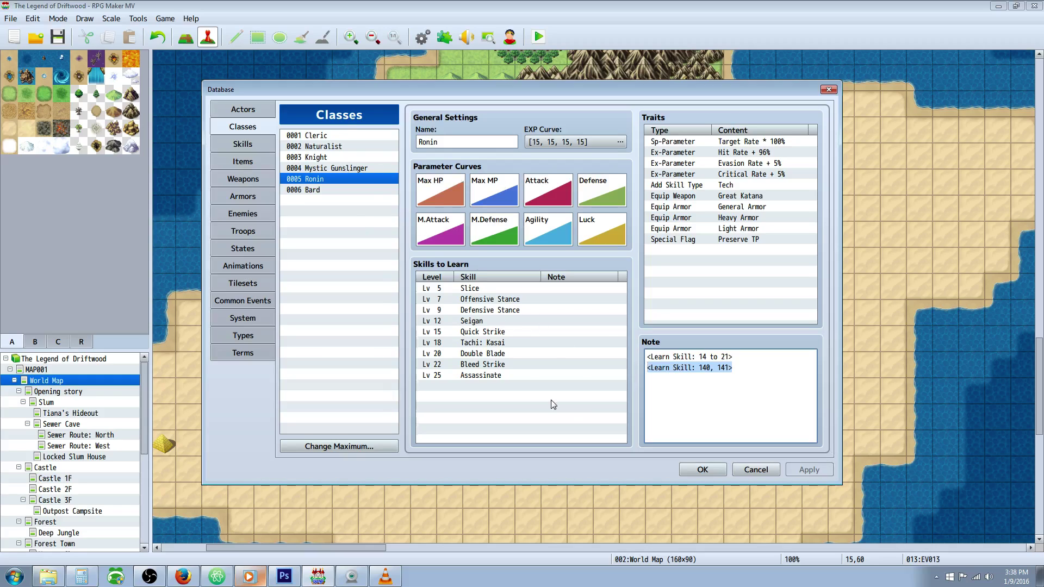
Confirm the database and start a new game in a maximized playtest window
left_click(707, 469)
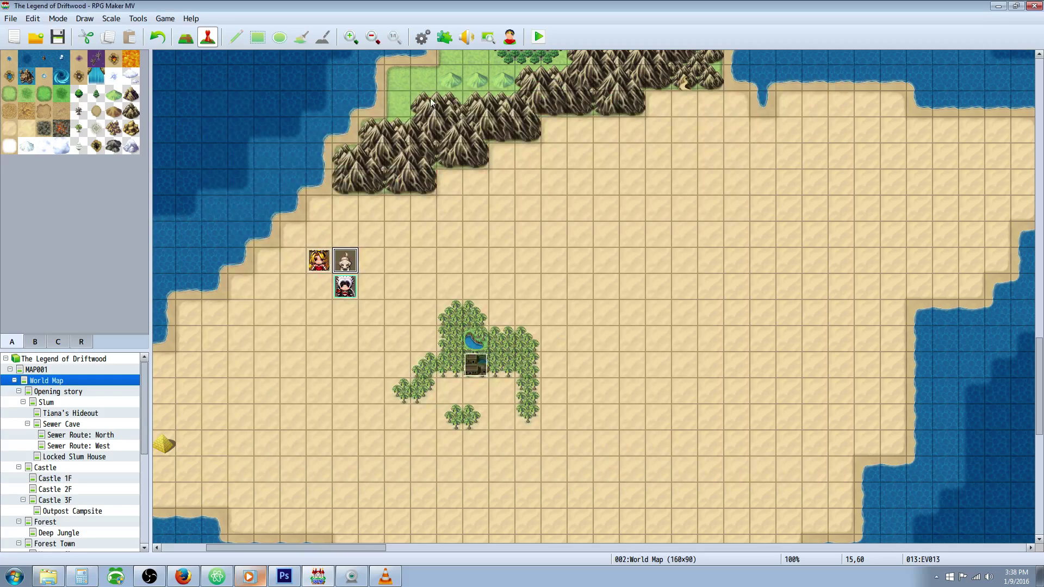
left_click(545, 36)
left_click(476, 314)
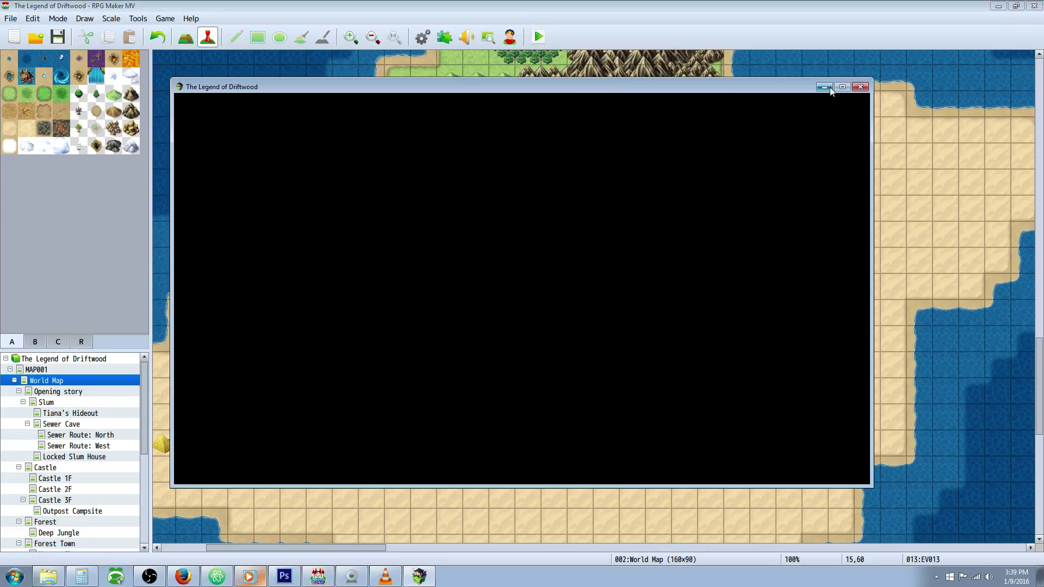
left_click(842, 87)
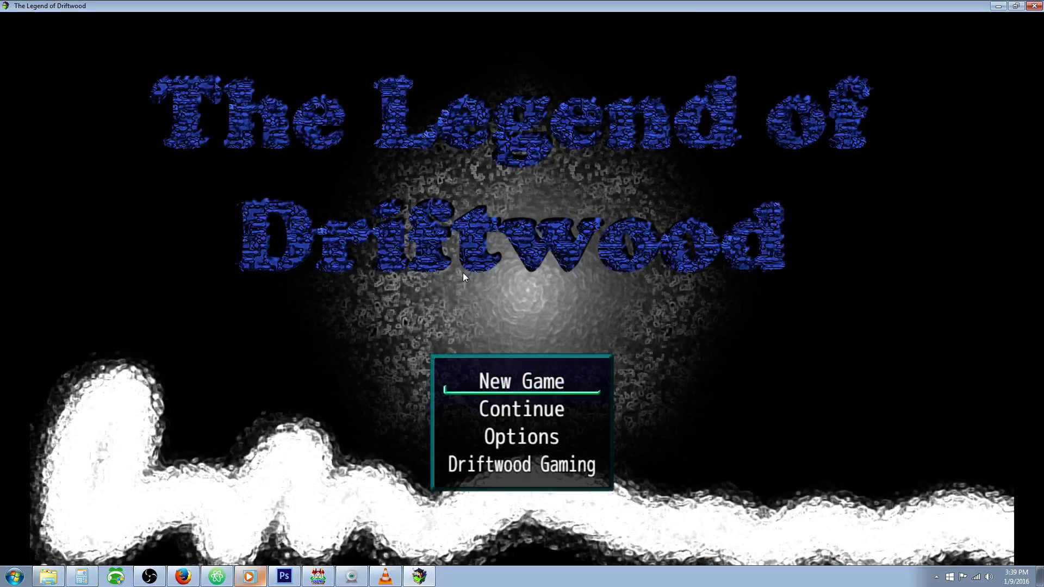
key("Return")
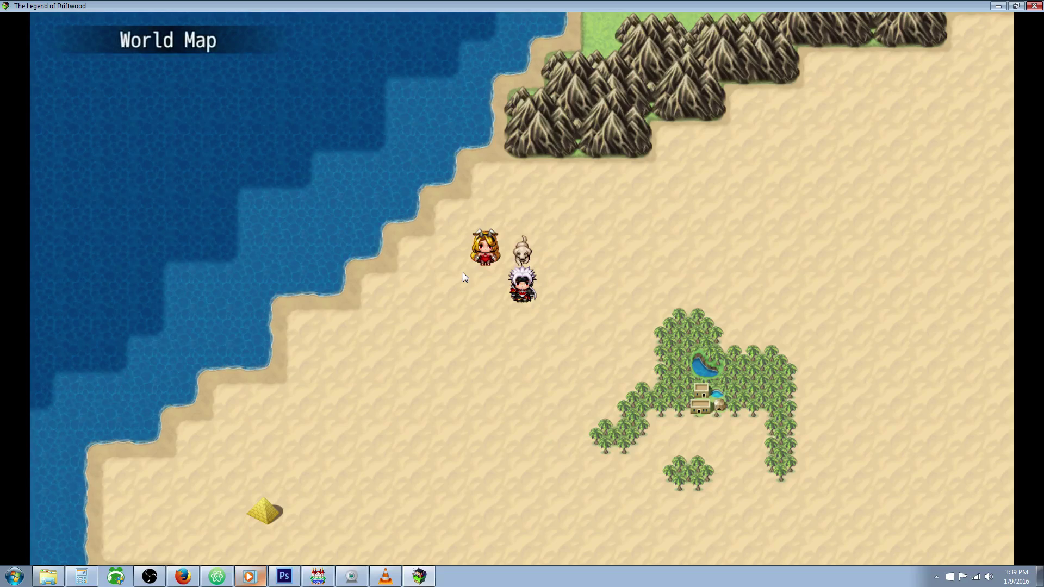
Open Driftwood's Enhance Stats skill list in the playtest
key("Escape")
key("Down")
key("Return")
key("Return")
key("Down")
key("Return")
Learn the Cold Immunity skill for Driftwood at a cost of 5,000 JP
key("Down")
key("Down")
key("Down")
key("Down")
key("Down")
key("Down")
key("Down")
key("Down")
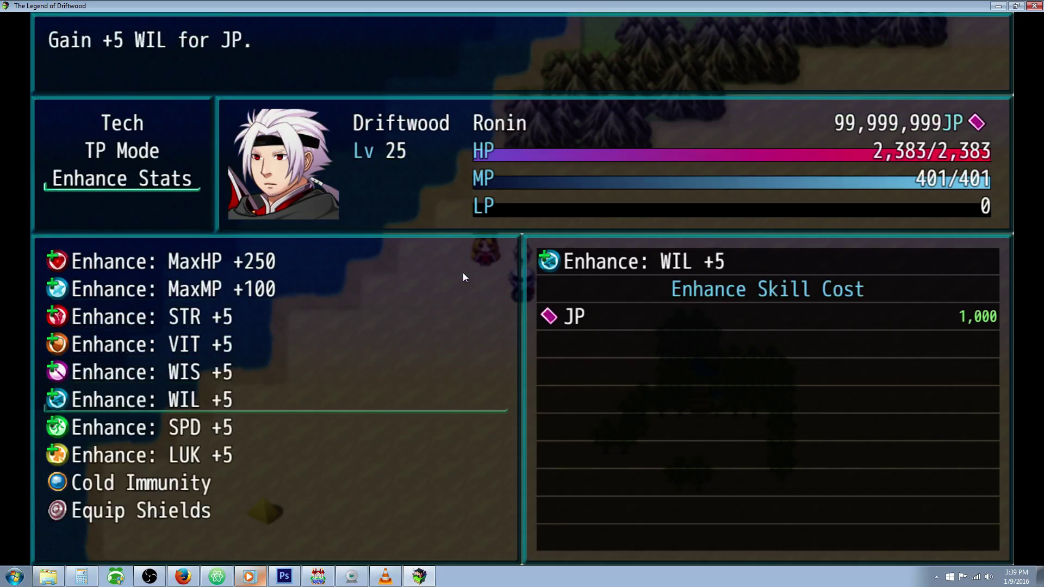
key("Down")
key("Up")
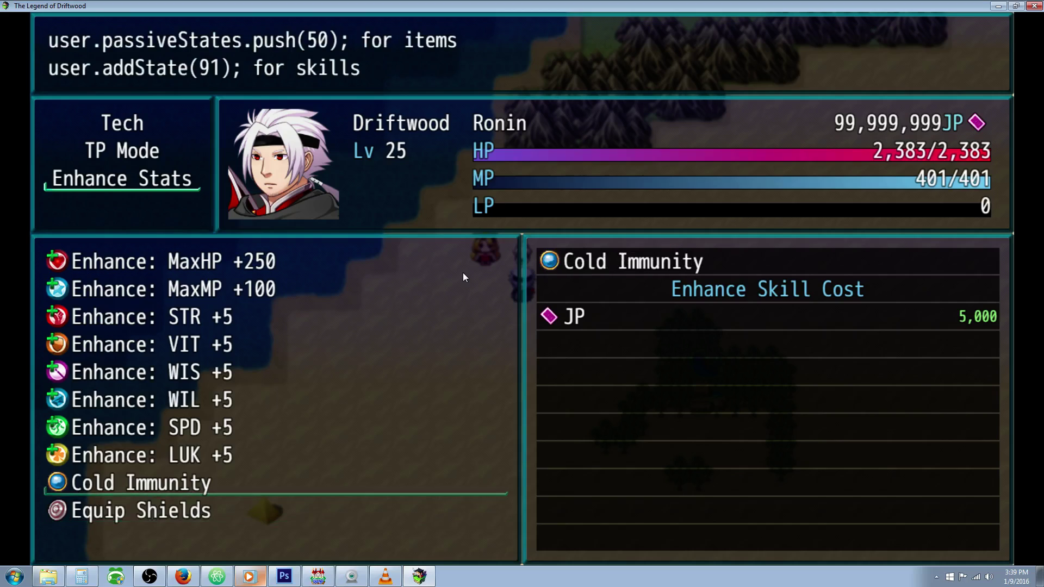
key("Down")
key("Up")
key("Down")
key("Up")
key("Down")
key("Up")
key("Return")
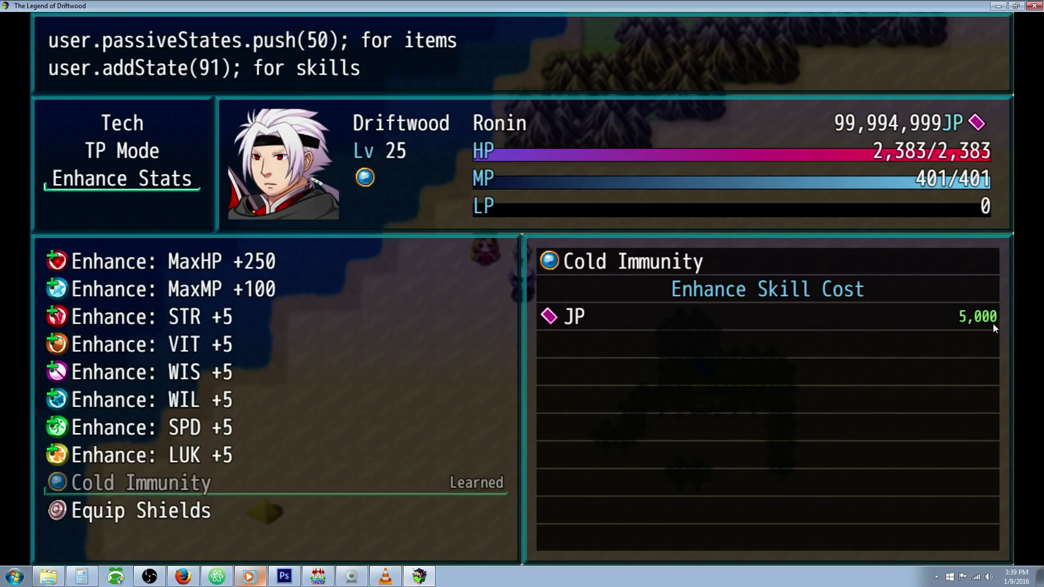
Learn the Equip Shields skill for Driftwood for 5,000 JP and return to the main menu
key("Down")
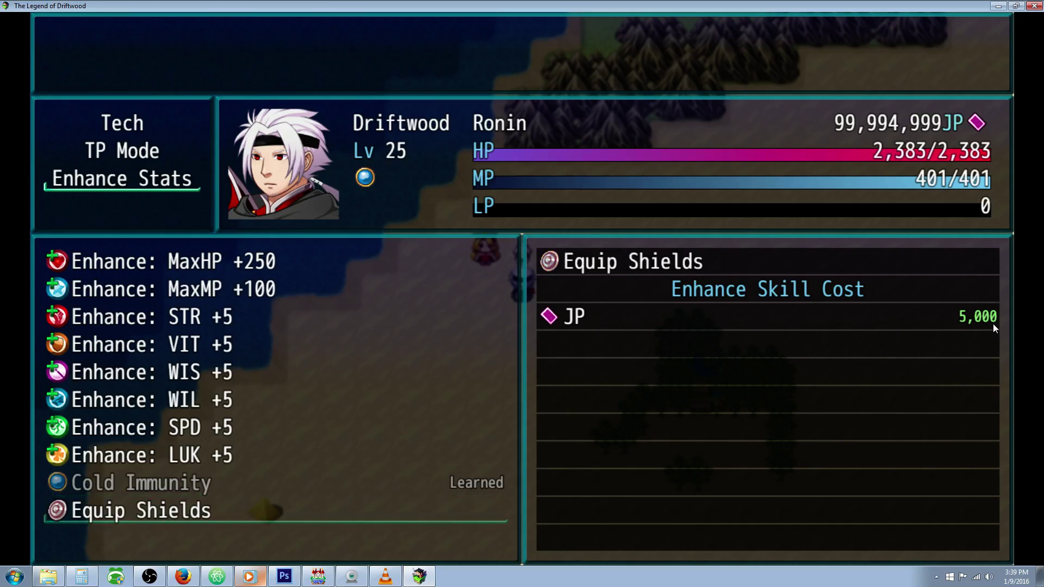
key("Return")
key("Escape")
key("Escape")
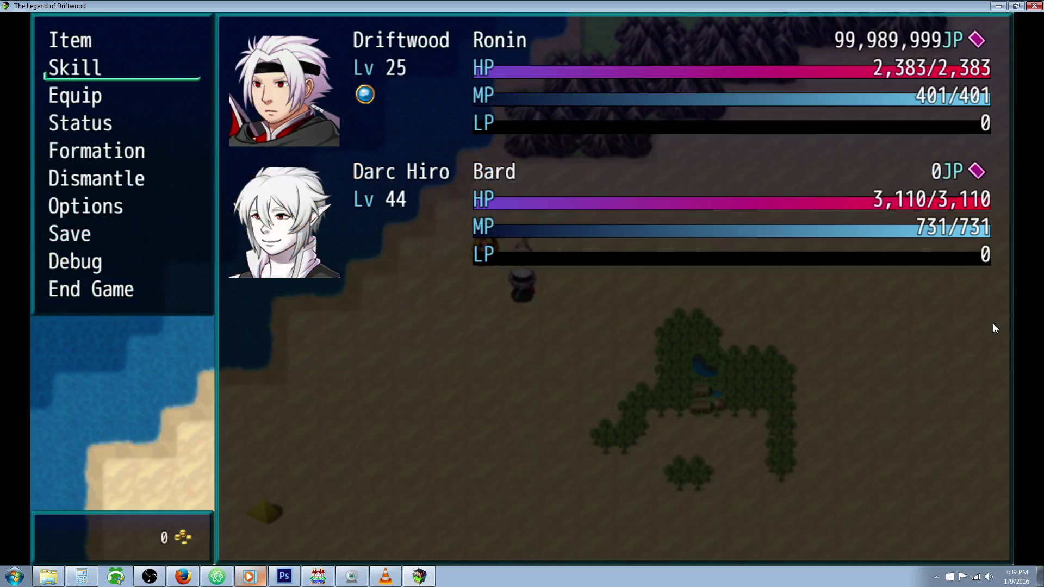
Equip the Warlord's Keeper in Driftwood's Shield slot and return to the main menu
key("Down")
key("Return")
key("Return")
key("Return")
key("Down")
key("Return")
key("Return")
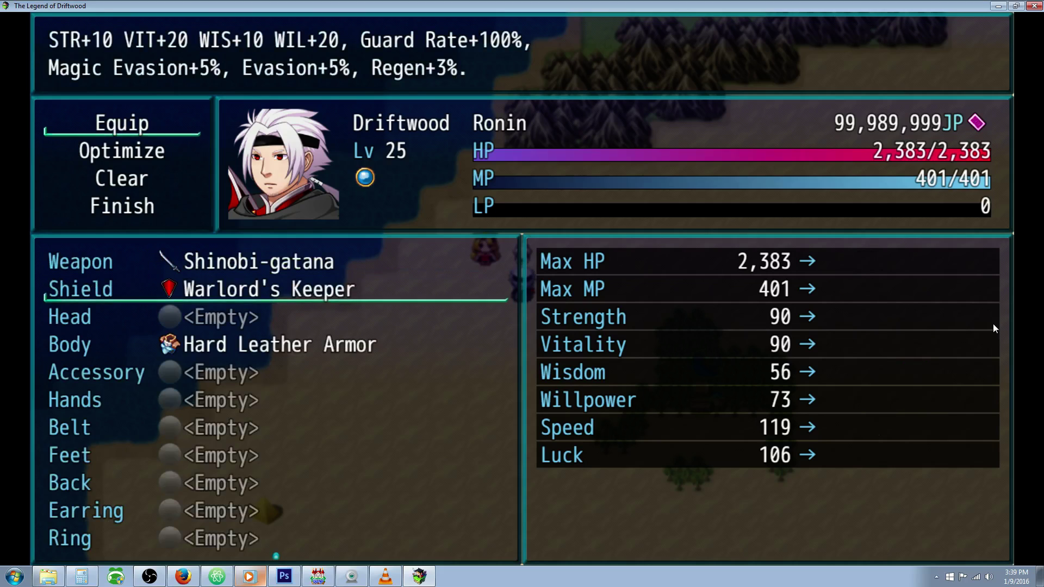
key("Escape")
key("Escape")
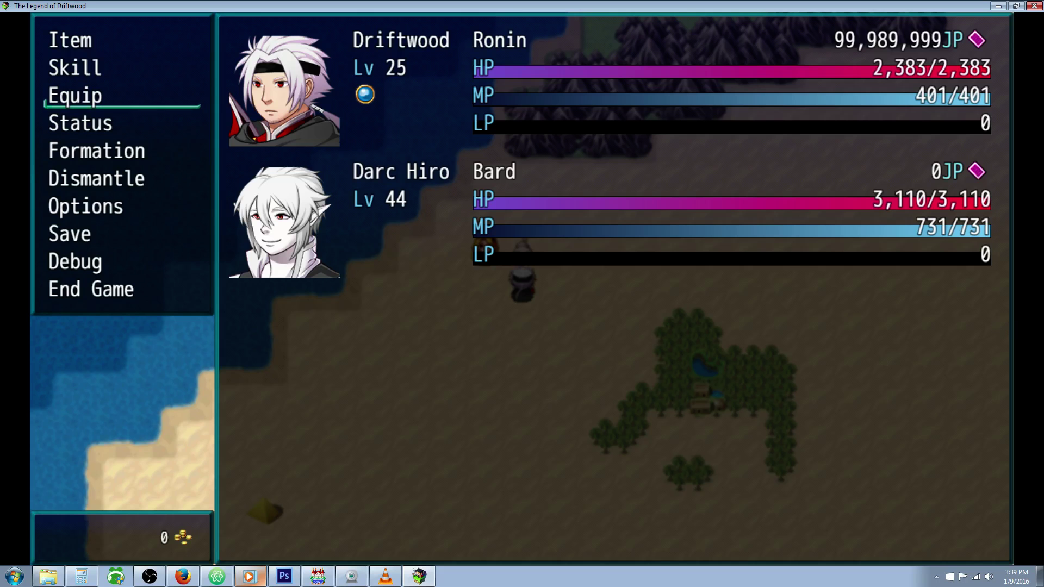
Close the playtest and review the command list of event EV013 on the World Map
left_click(1034, 6)
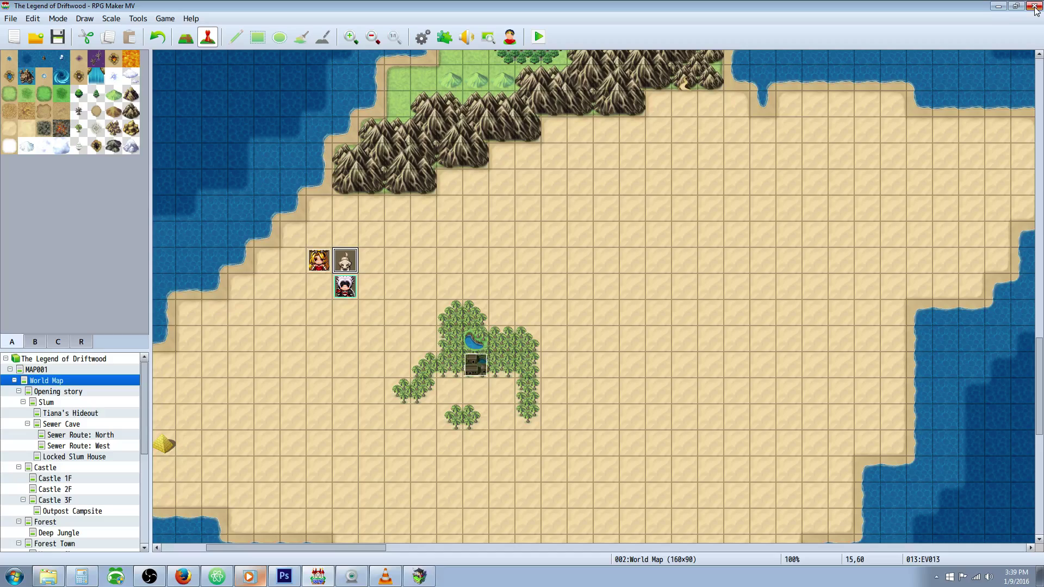
right_click(372, 266)
right_click(355, 266)
left_click(379, 274)
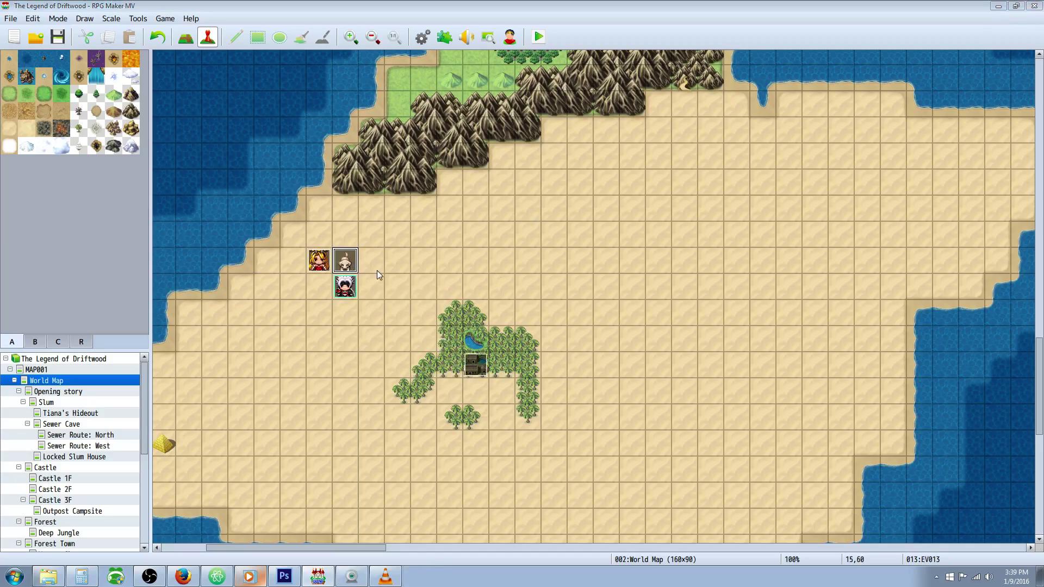
left_click(248, 577)
left_click(735, 351)
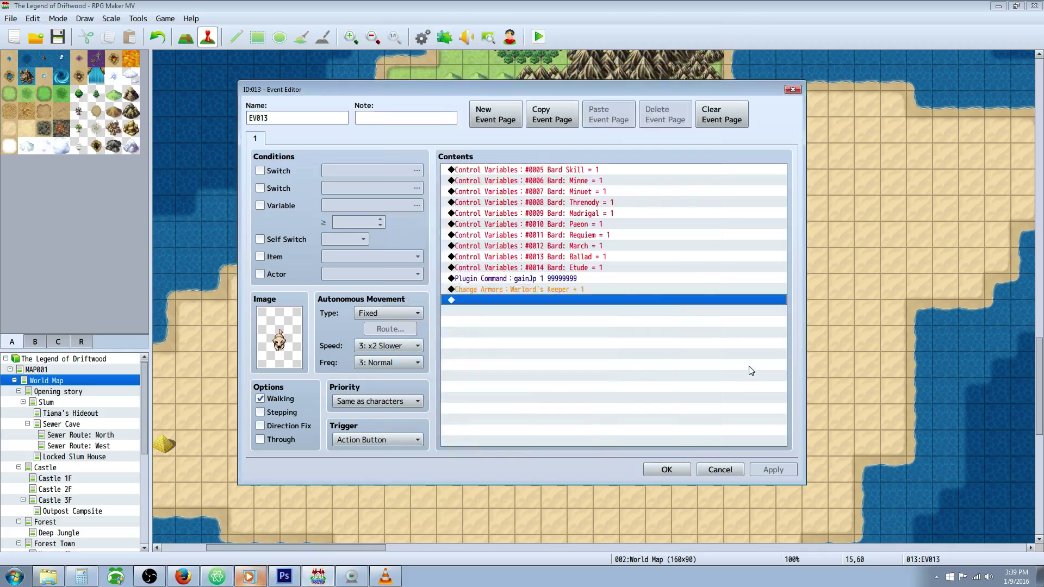
left_click(666, 470)
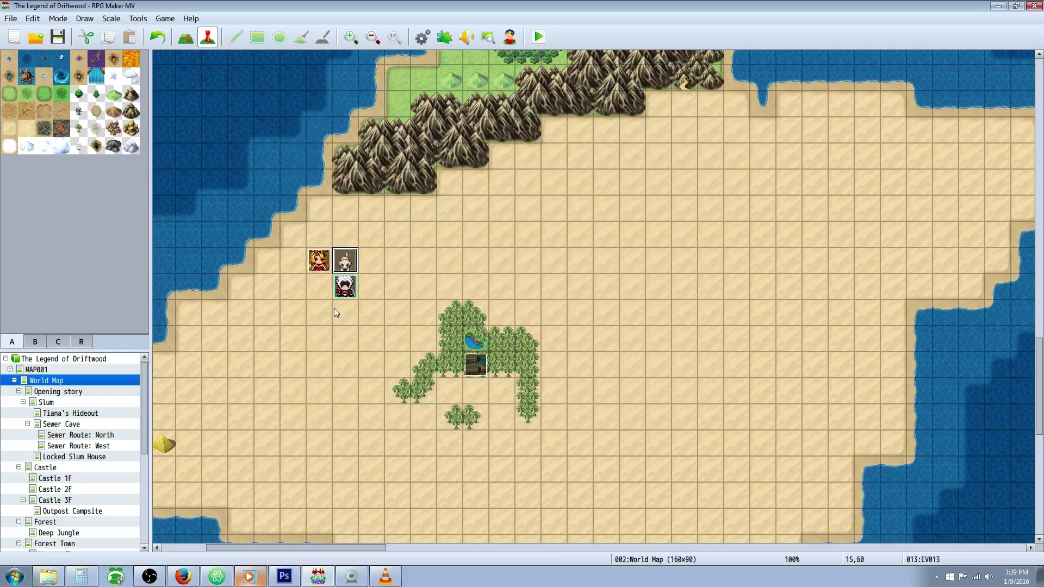
Create a new event beside EV013 at 16,60 and give it the red floor switch image from !Switch1
right_click(379, 269)
left_click(387, 282)
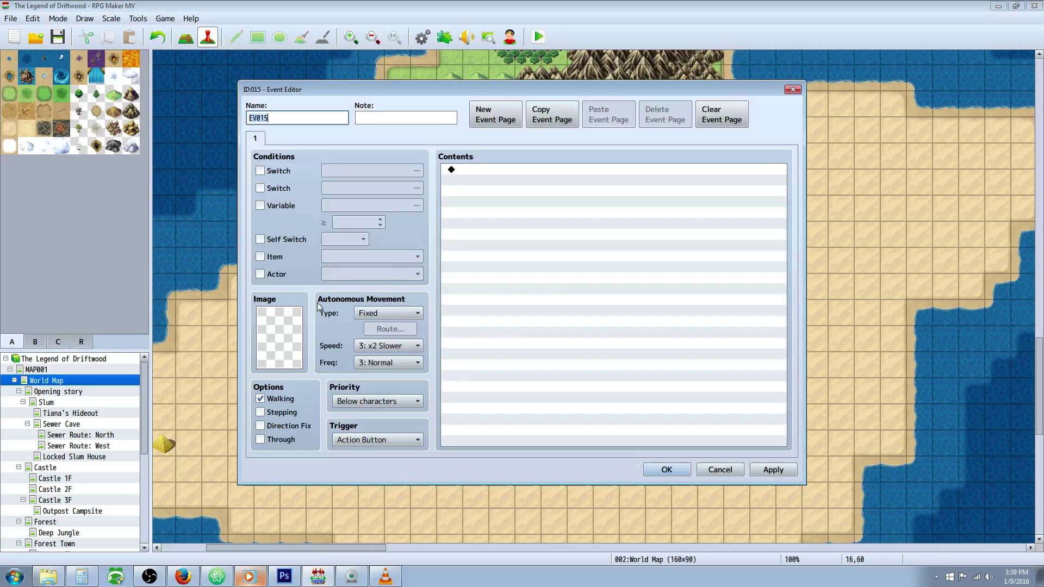
double_click(296, 326)
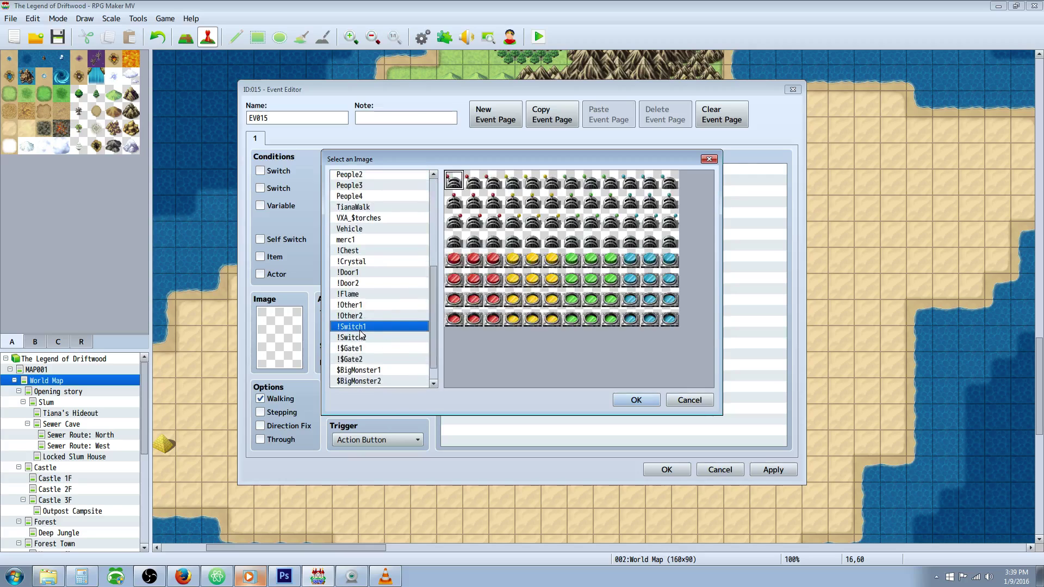
left_click(351, 369)
left_click(358, 325)
left_click(461, 319)
left_click(623, 402)
Add a Recover All command for the Entire Party to the switch event and confirm the event
right_click(491, 171)
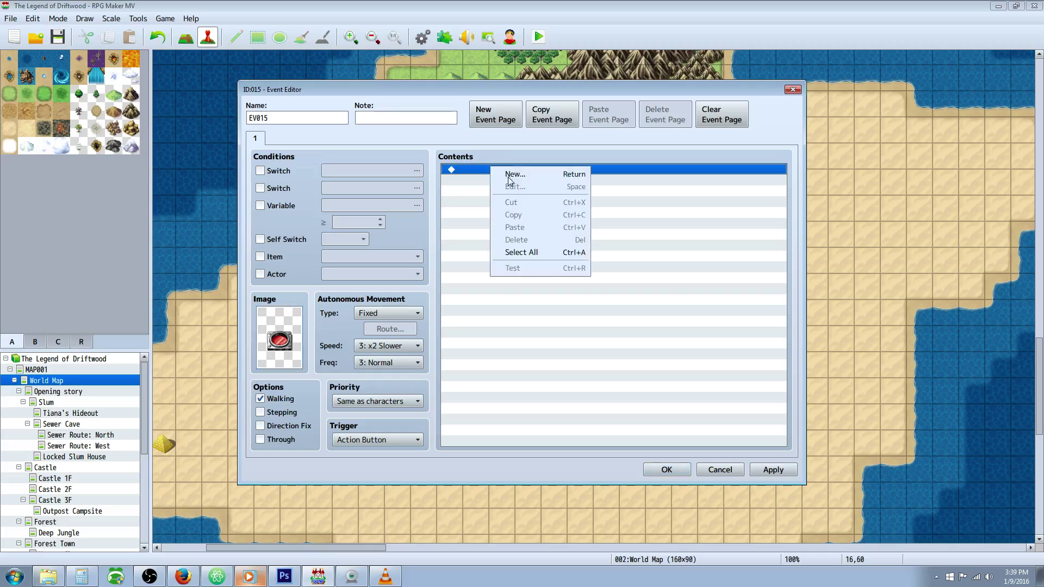
left_click(523, 175)
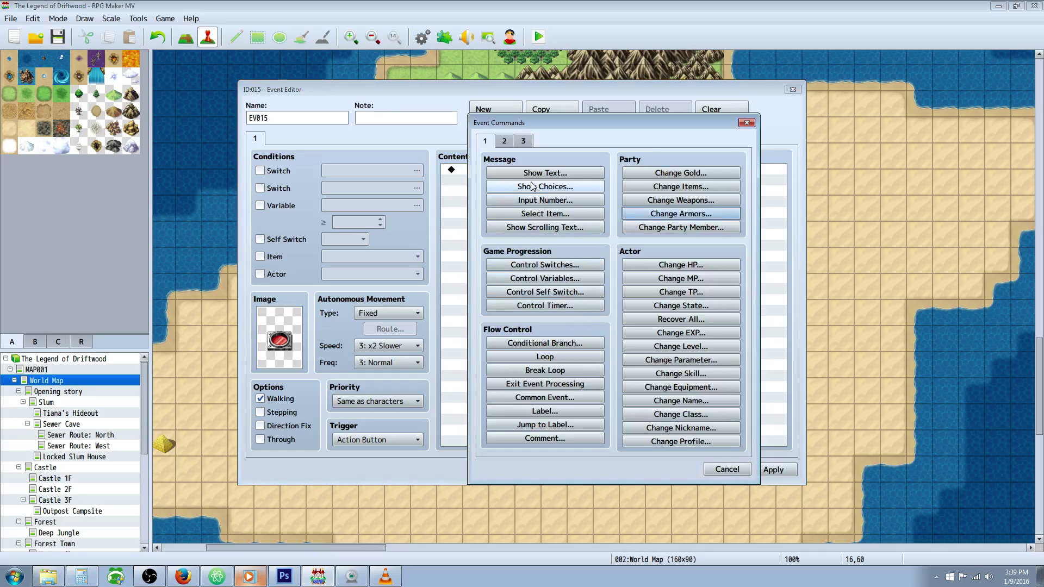
left_click(699, 320)
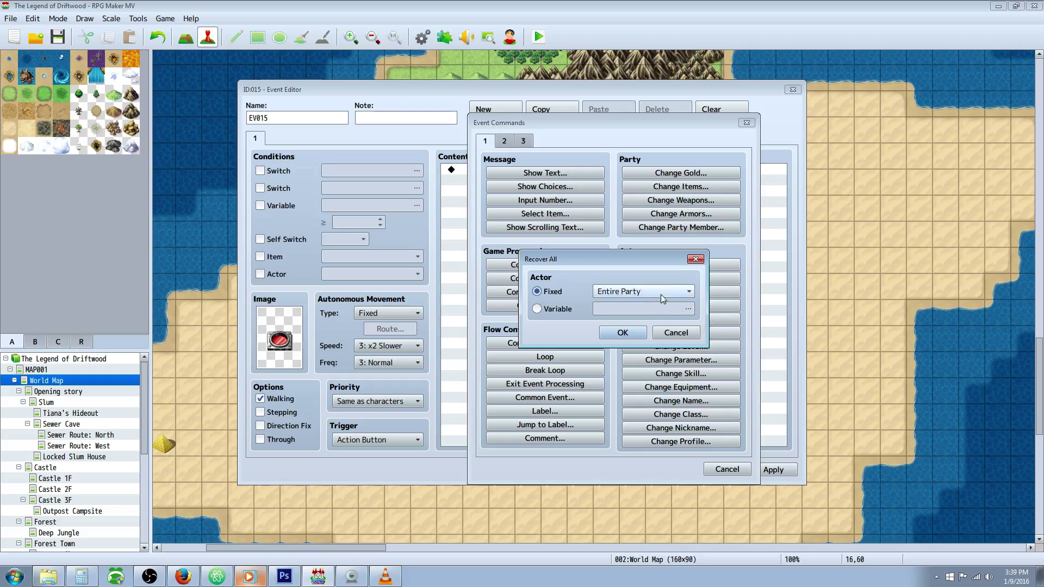
left_click(623, 333)
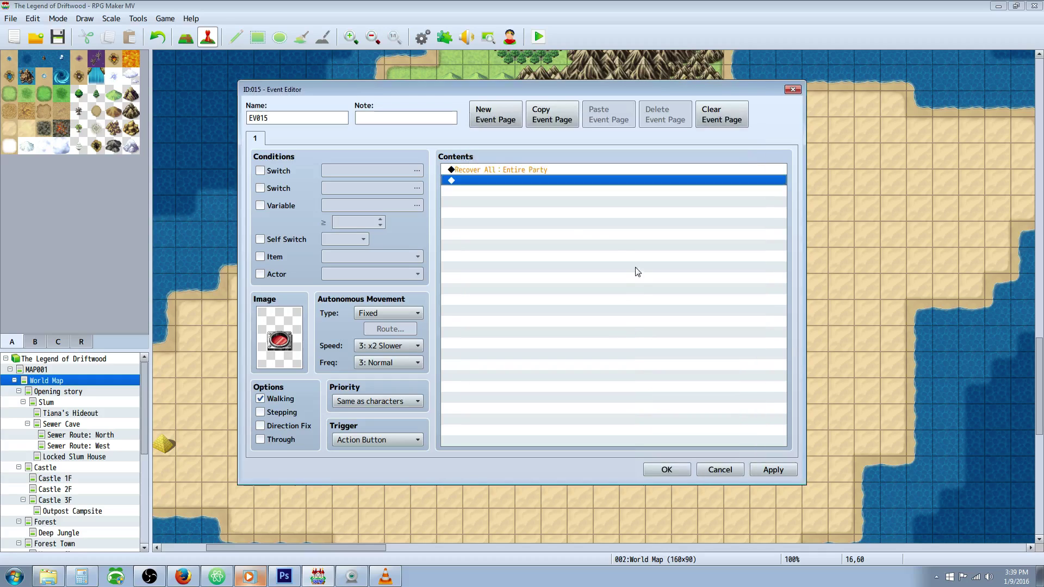
left_click(660, 472)
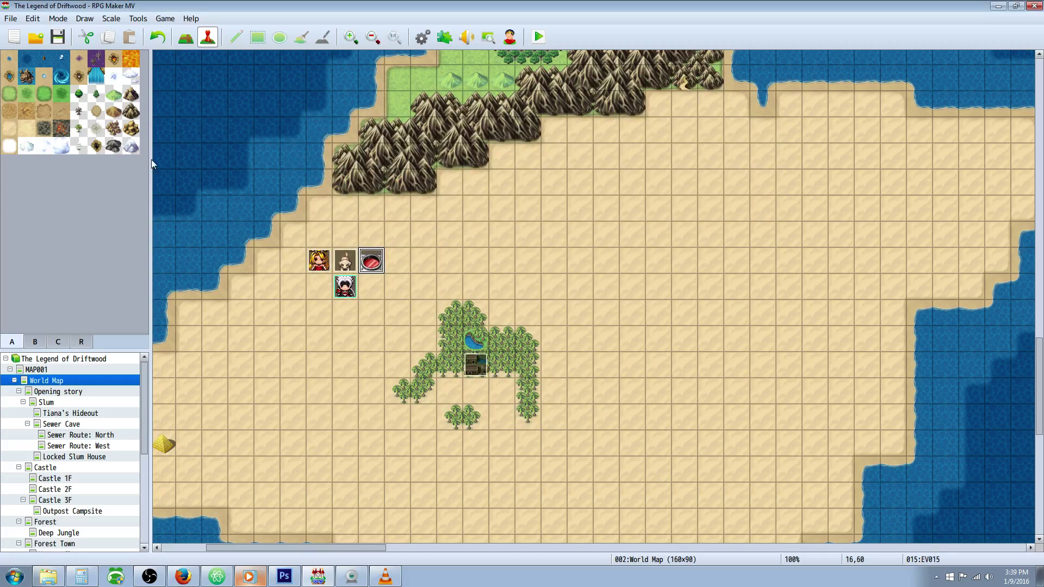
Save the project and start a new game in a playtest
left_click(56, 38)
left_click(539, 36)
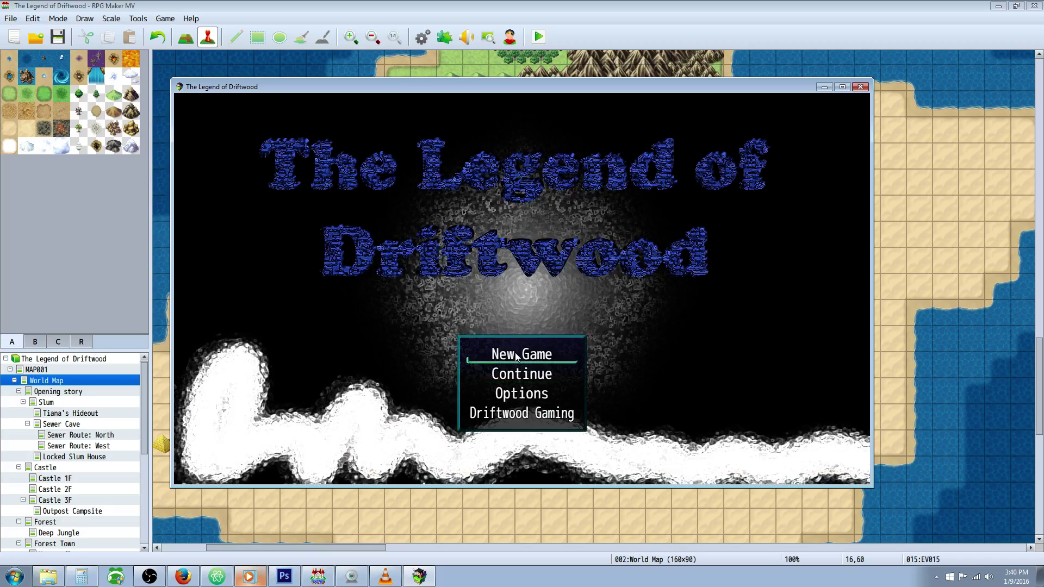
key("Return")
Pause the music in Windows Media Player and switch back to the playtest window
left_click(249, 576)
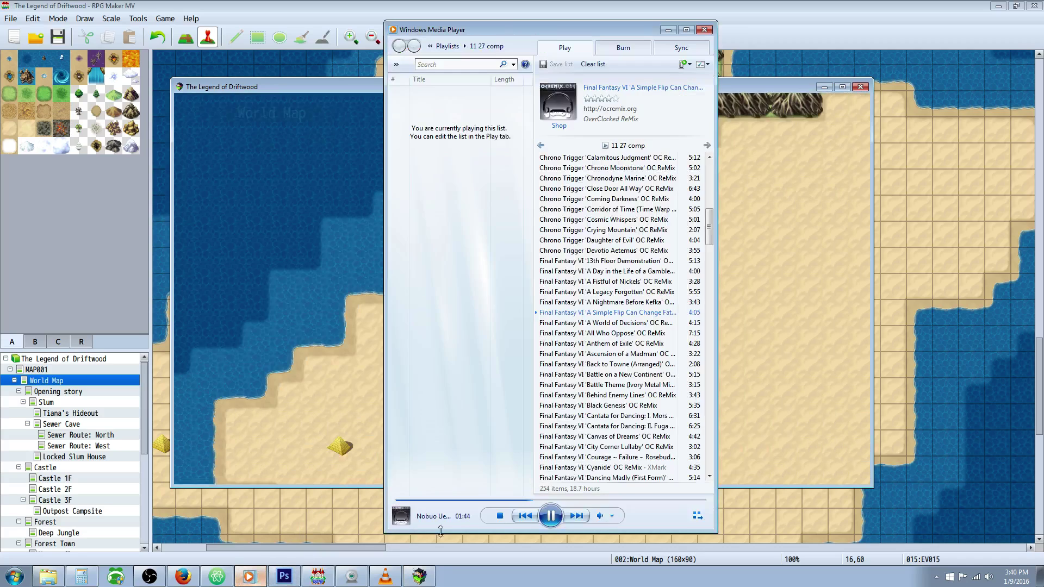
left_click(551, 515)
left_click(511, 250)
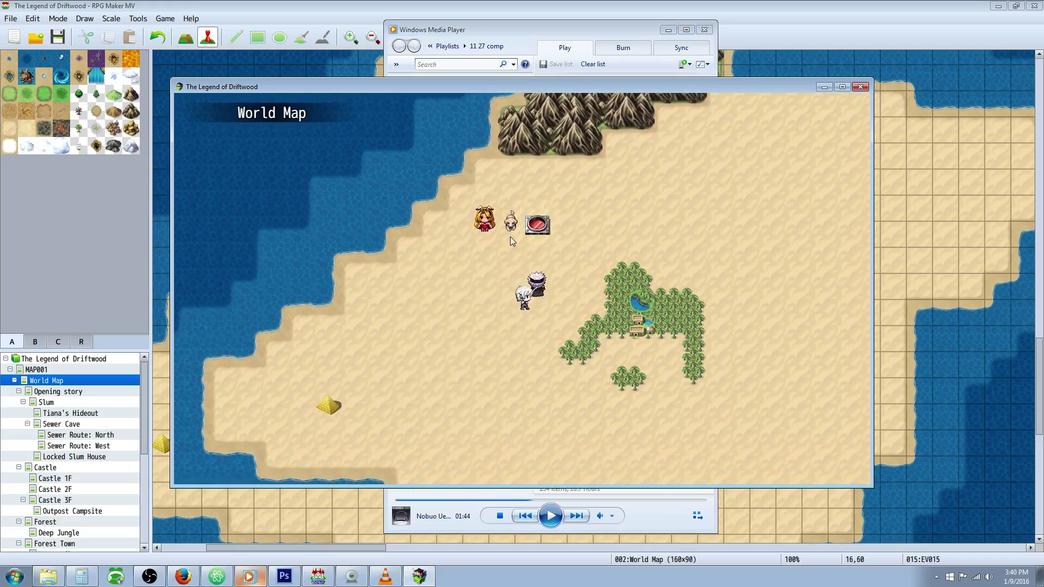
Open Driftwood's Enhance Stats skill list from the main menu
key("Escape")
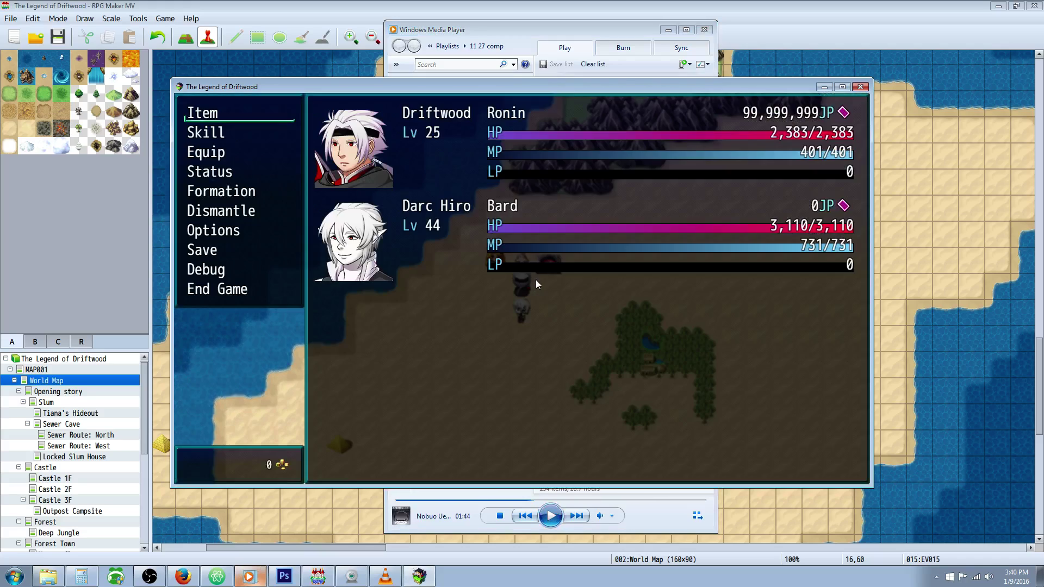
key("Down")
key("Return")
key("Return")
key("Down")
key("Down")
key("Return")
Learn Cold Immunity and Equip Shields for Driftwood and return to the main menu
key("Down")
key("Down")
key("Down")
key("Down")
key("Down")
key("Down")
key("Down")
key("Down")
key("Return")
key("Down")
key("Return")
key("Escape")
key("Escape")
Equip the Warlord's Keeper in Driftwood's Shield slot and go back to the main menu
key("Down")
key("Return")
key("Return")
key("Return")
key("Down")
key("Return")
key("Return")
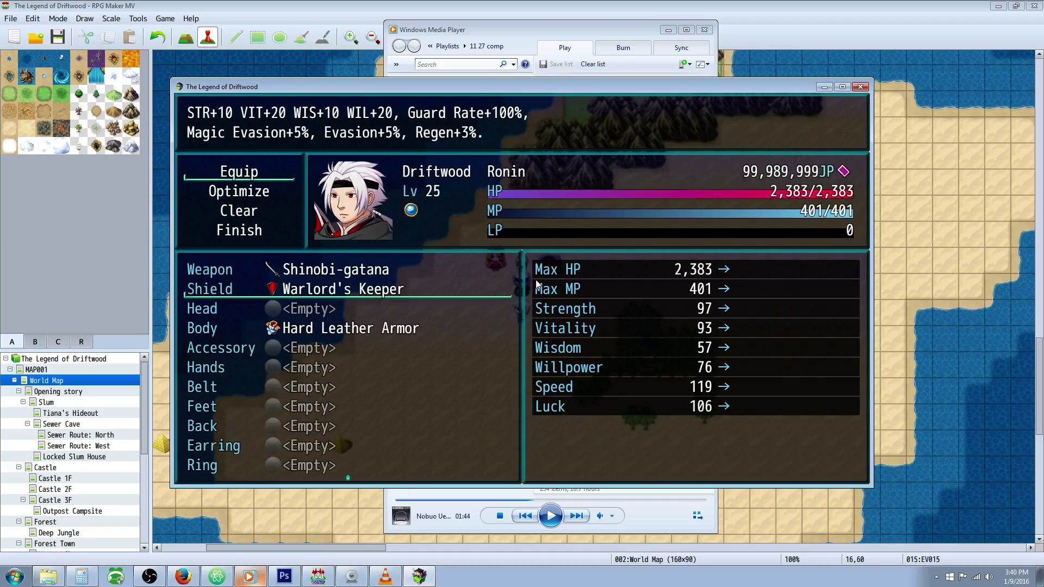
key("Escape")
key("Escape")
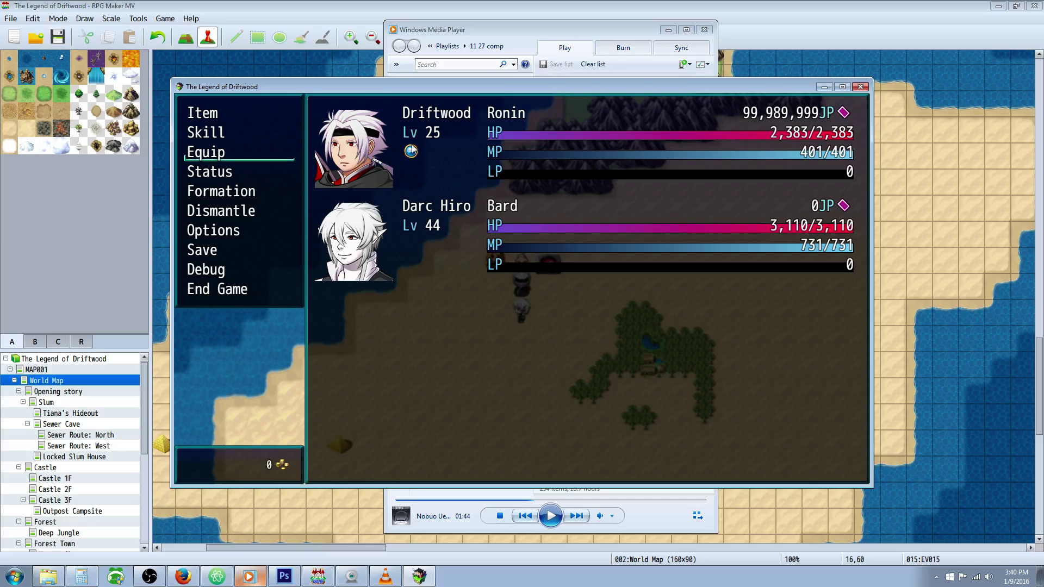
Leave the menu, walk the party to the red switch and activate its Recover All event
key("Escape")
key("Right")
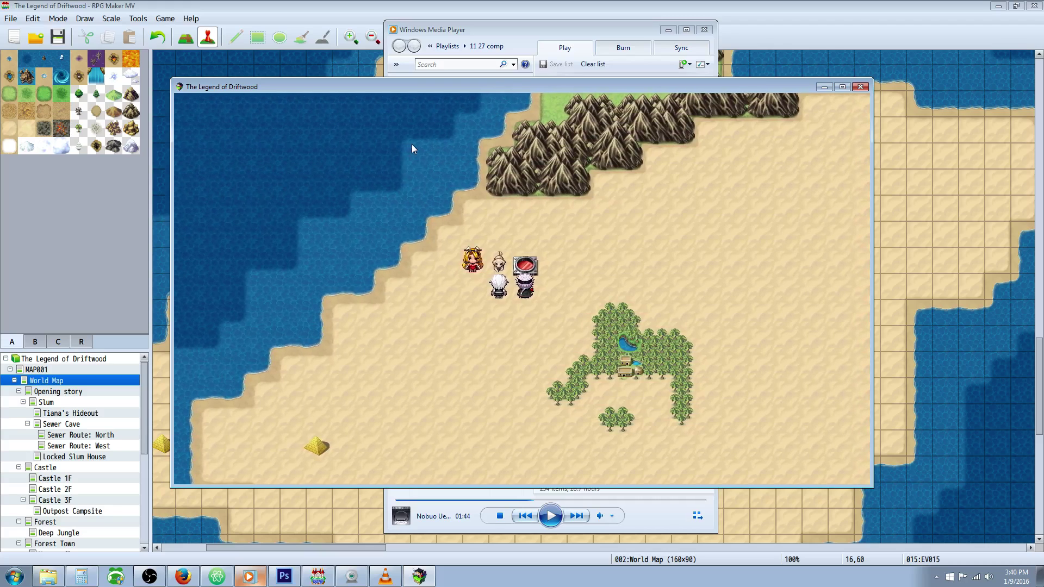
key("Escape")
key("Escape")
key("Right")
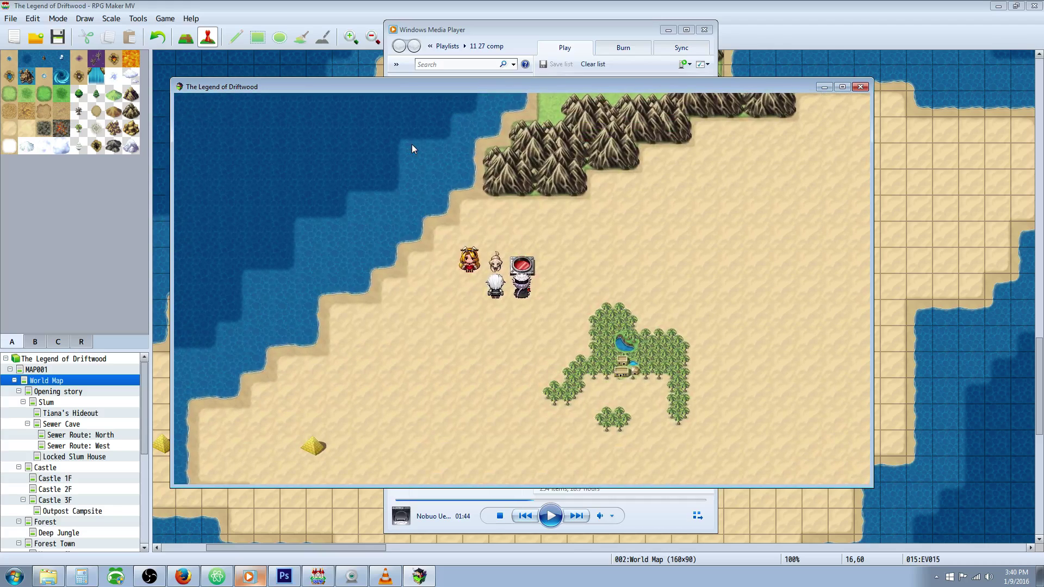
Check Driftwood's state icons in the main menu and look into his skill screen
key("Escape")
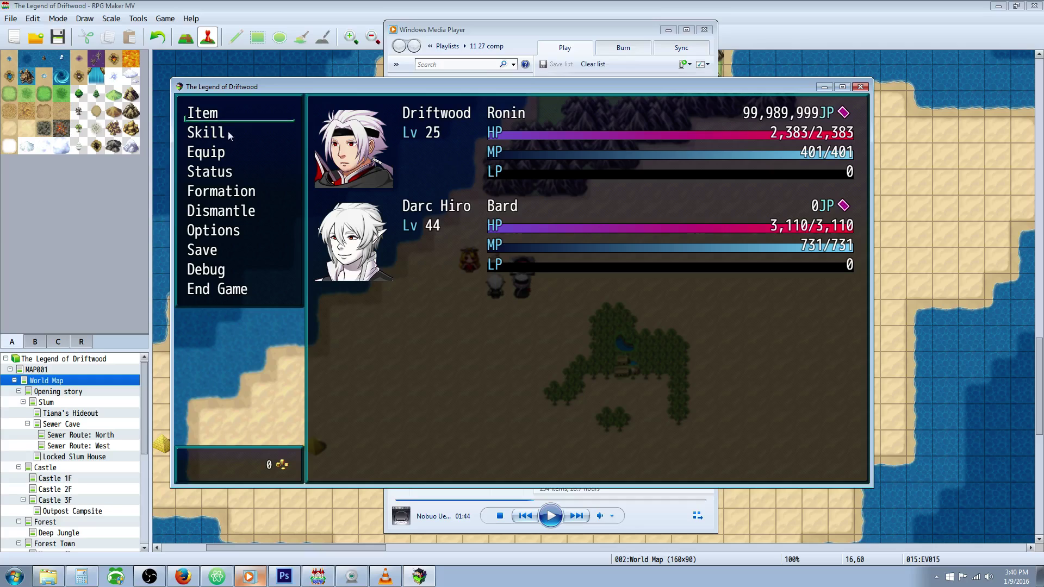
key("Down")
key("Return")
key("Return")
key("Down")
key("Escape")
Check Driftwood's equipment and try to equip a shield in the Shield slot
key("Down")
key("Return")
key("Return")
key("Down")
key("Up")
key("Return")
key("Down")
key("Return")
key("Escape")
key("Return")
key("Escape")
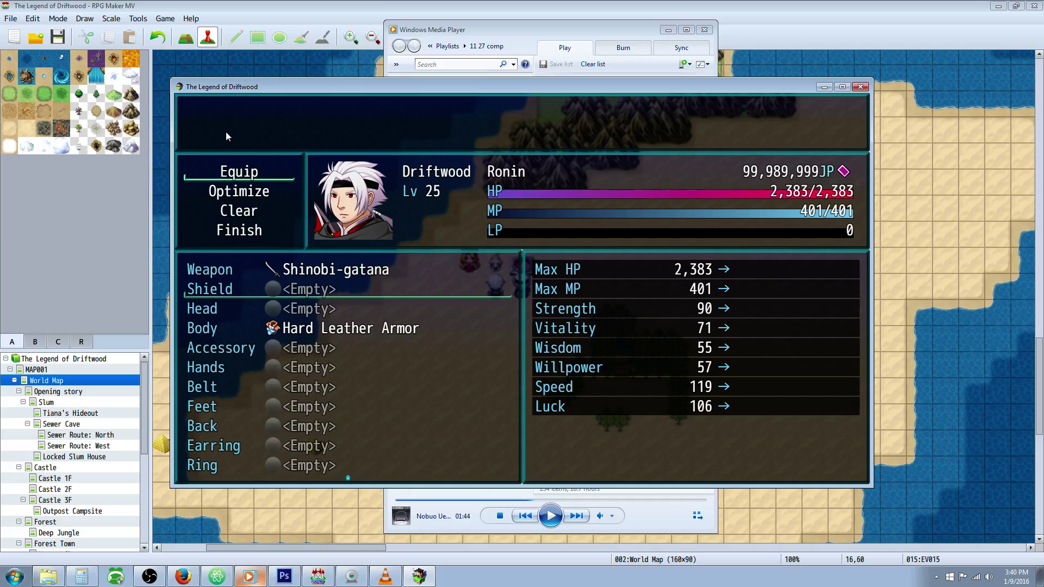
key("Up")
key("Down")
key("Escape")
Look up the Warlord's Keeper in the party's armor inventory and view its details
key("Up")
key("Up")
key("Return")
key("Down")
key("Down")
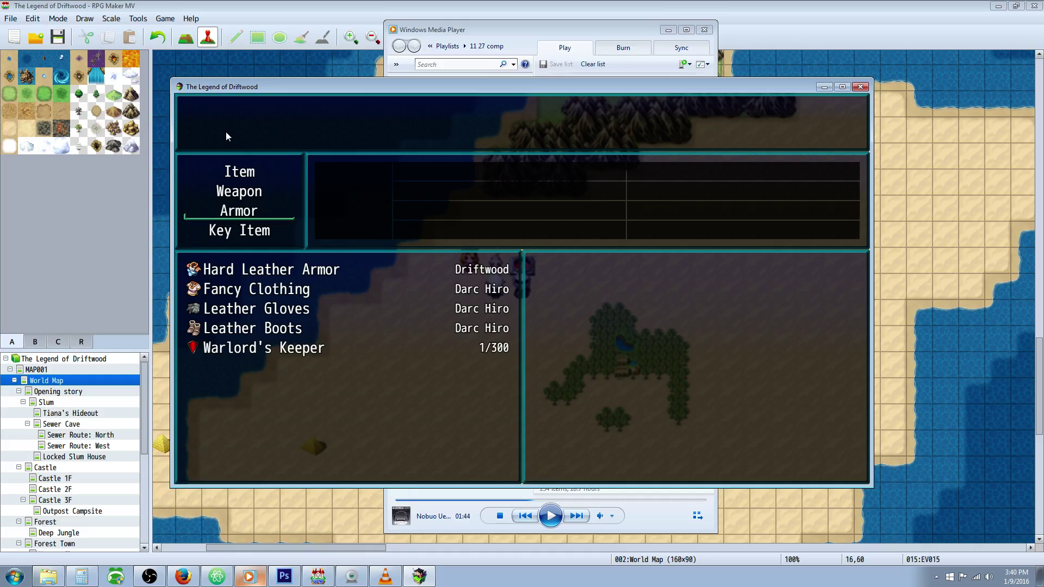
key("Return")
key("Down")
key("Down")
key("Down")
key("Down")
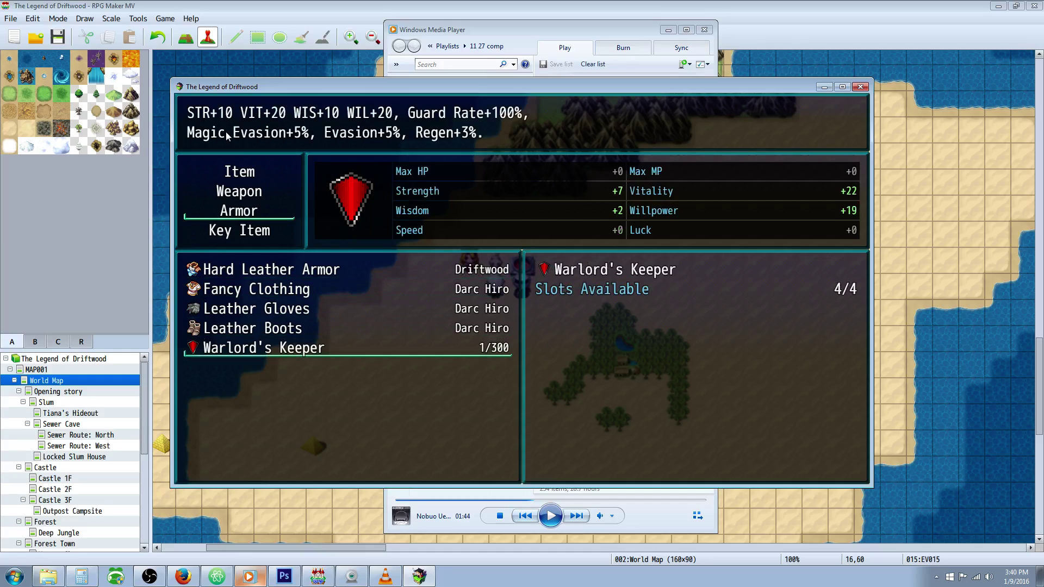
key("Escape")
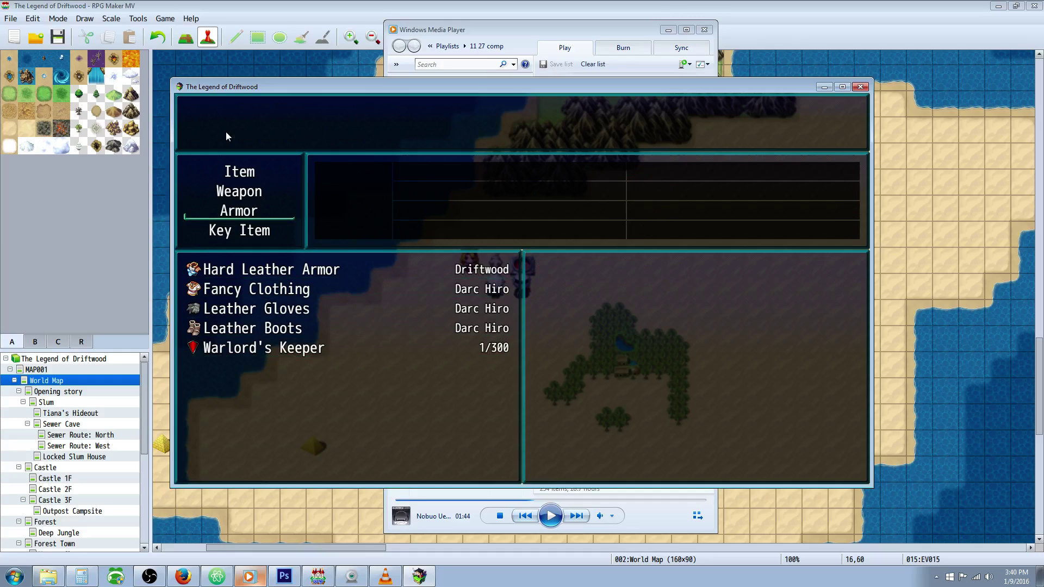
Leave the armor list and the main menu, and end the playtest
key("Escape")
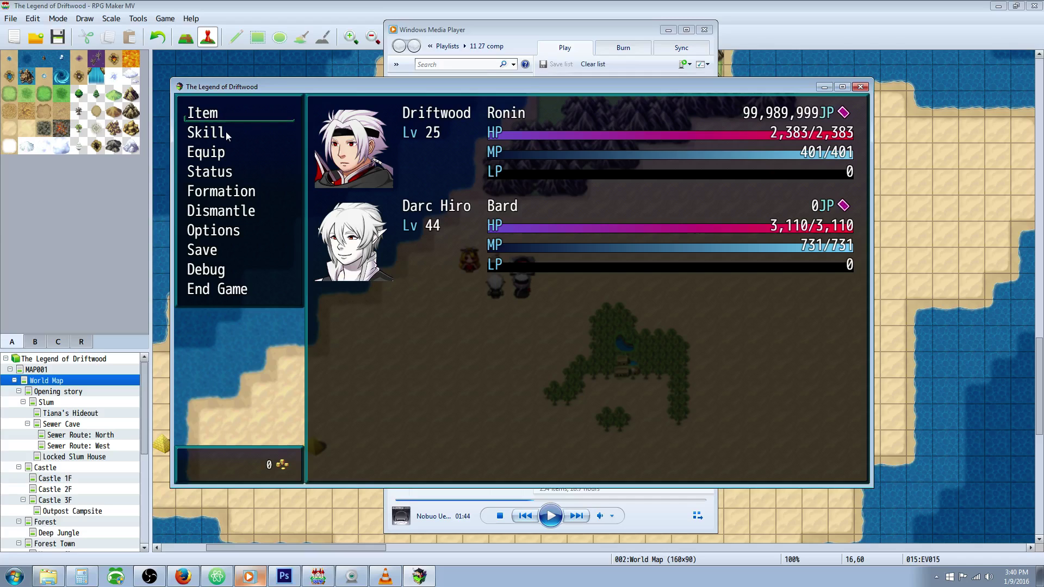
key("Escape")
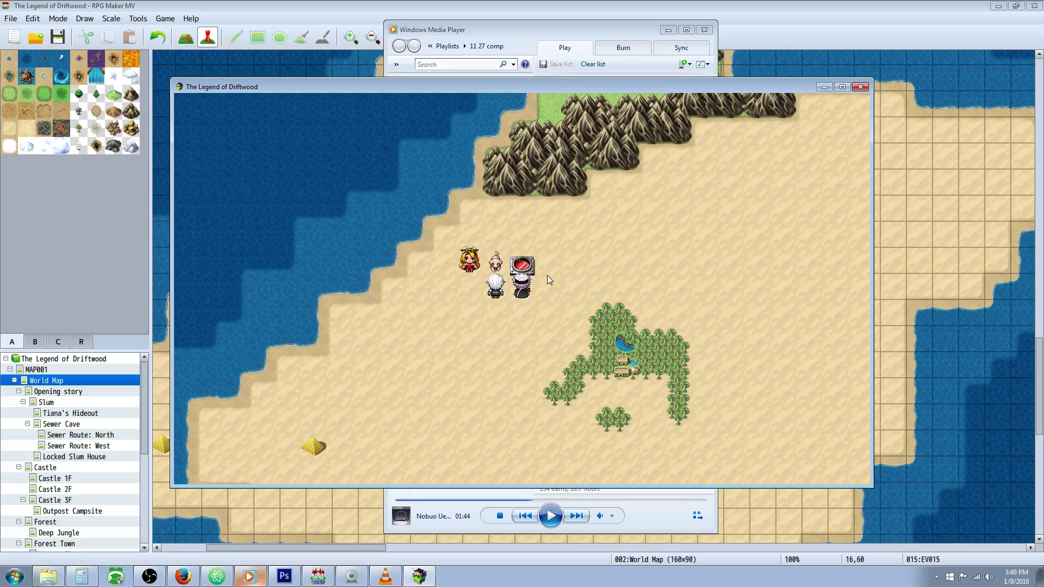
key("Escape")
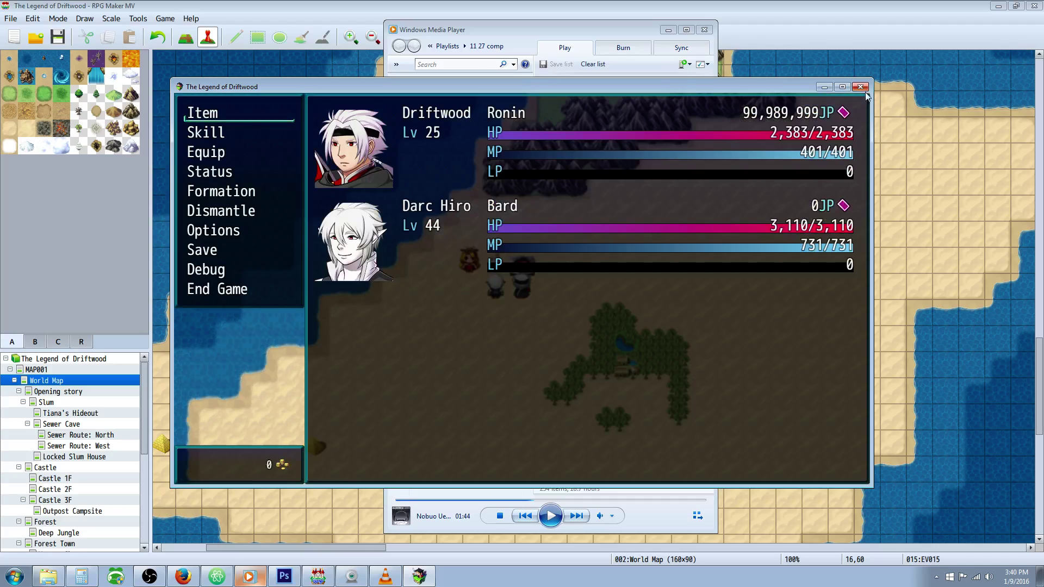
left_click(860, 87)
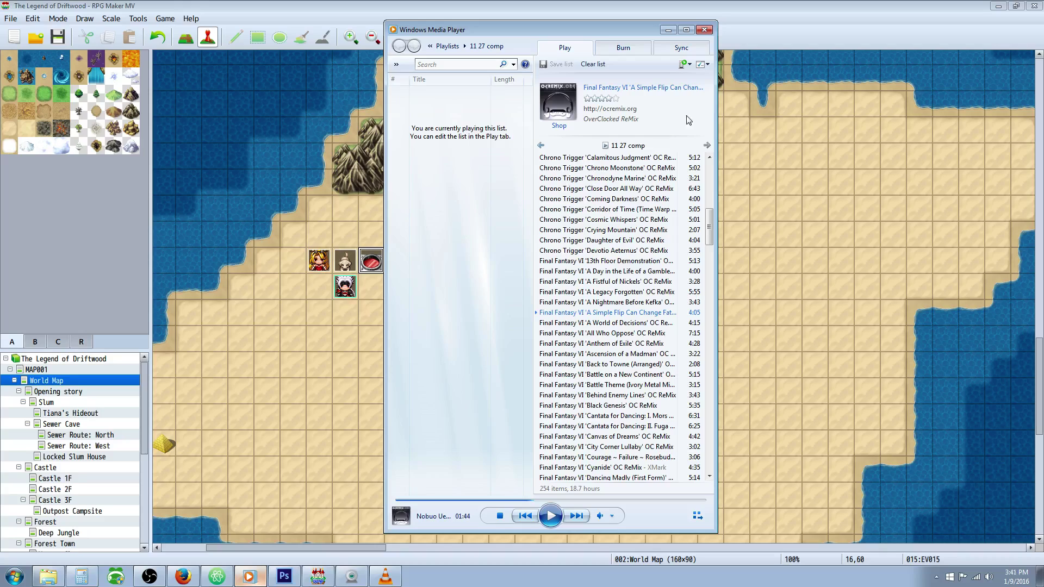
left_click(550, 515)
Open the red switch event on the World Map and begin a Change HP command for the entire party with a variable operand
left_click(372, 261)
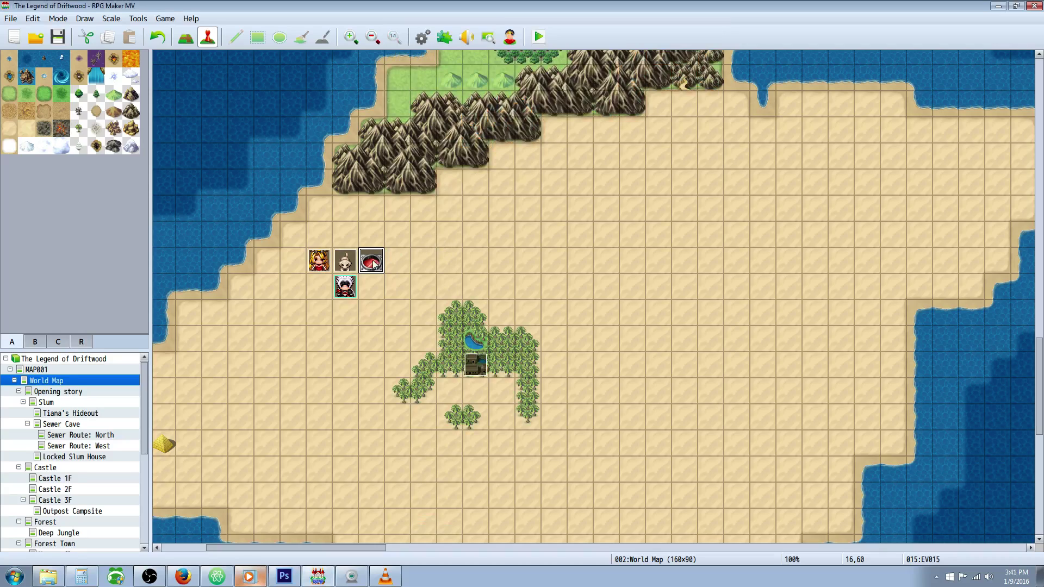
right_click(372, 262)
left_click(395, 269)
double_click(492, 183)
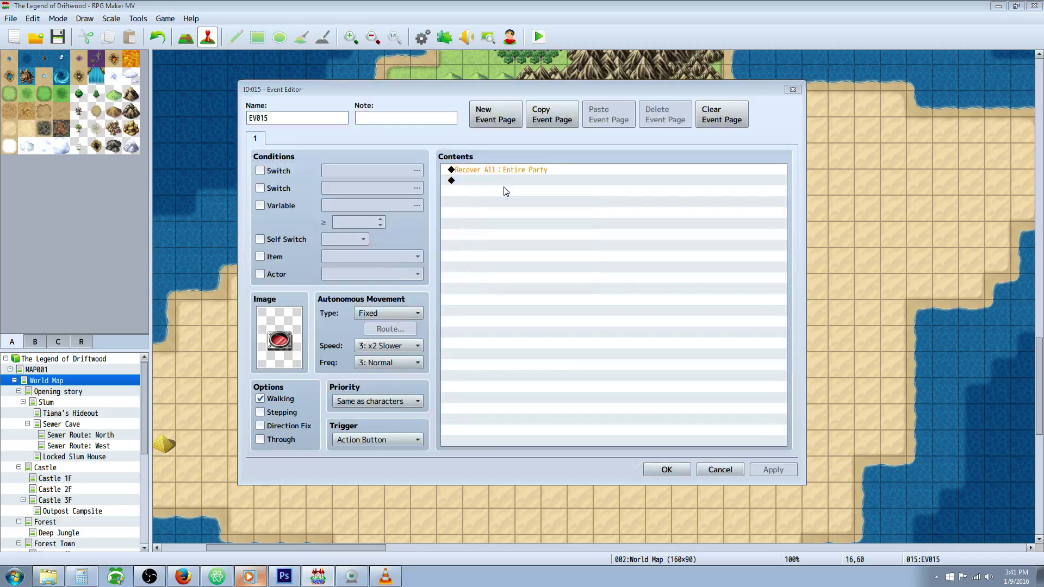
left_click(685, 265)
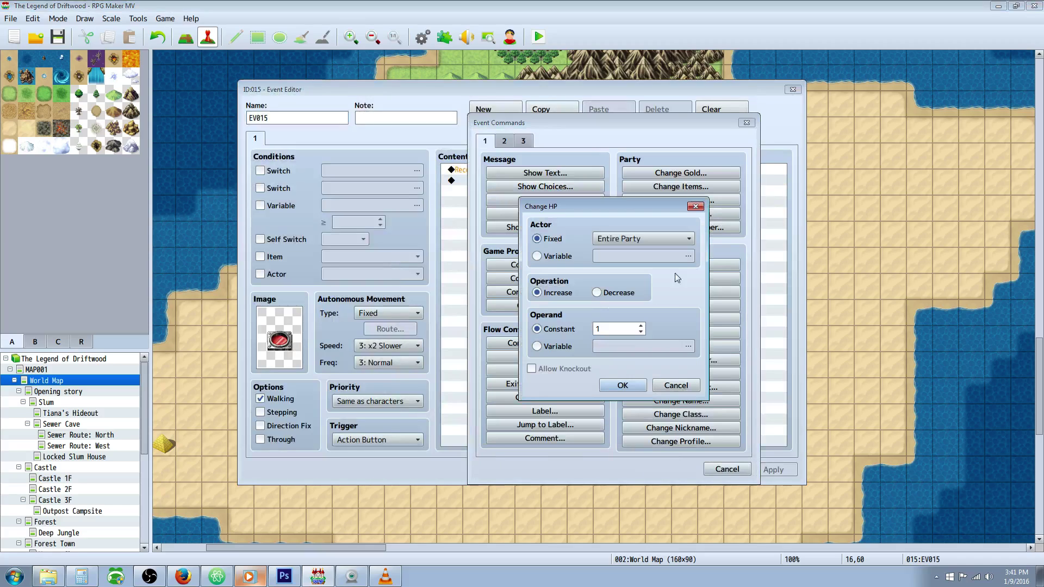
left_click(616, 332)
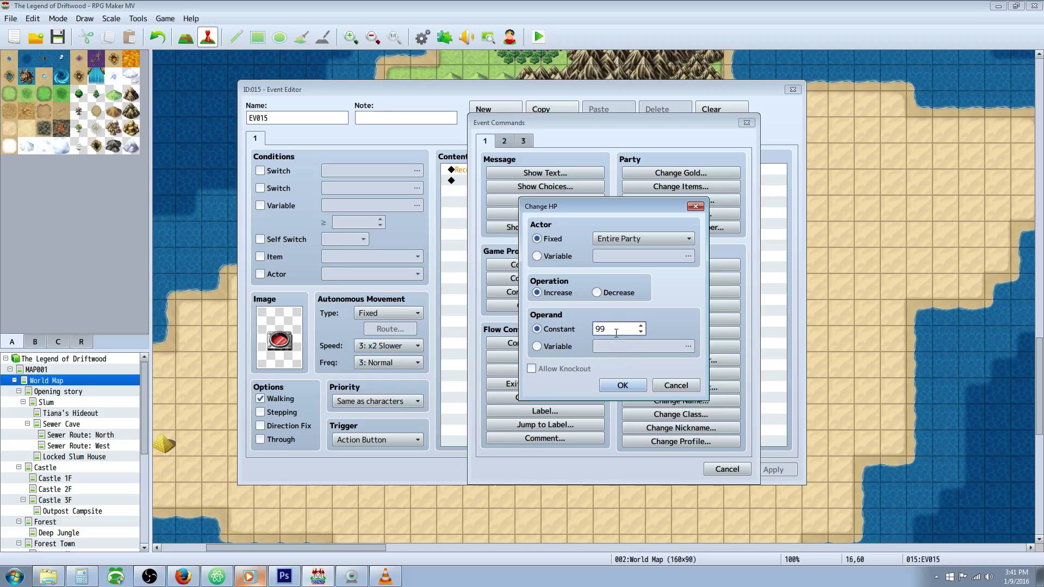
left_click(555, 347)
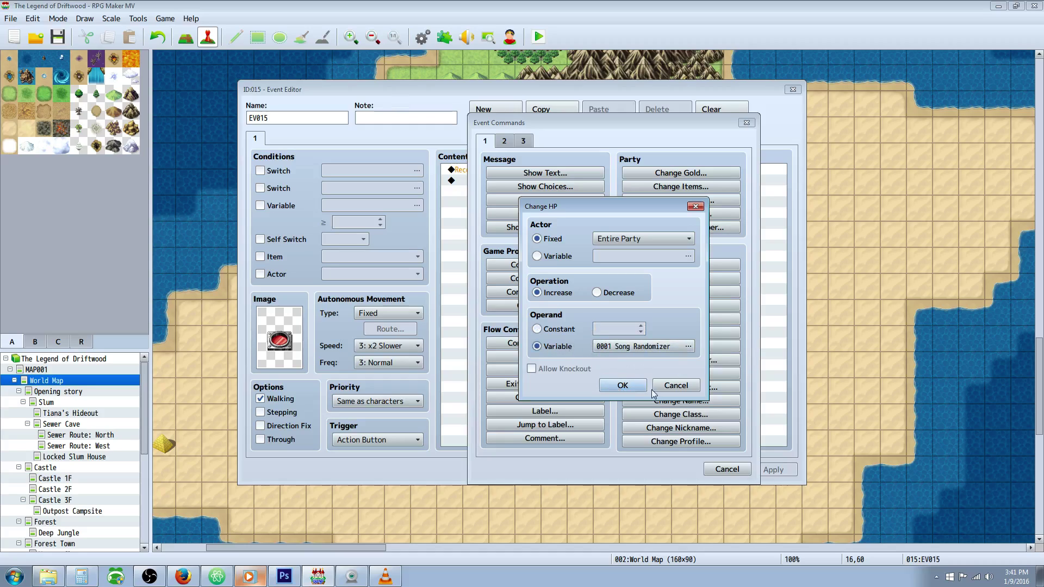
Name variable 0077 "Custom Inn HP" and variable 0078 "Custom Inn MP"
left_click(689, 346)
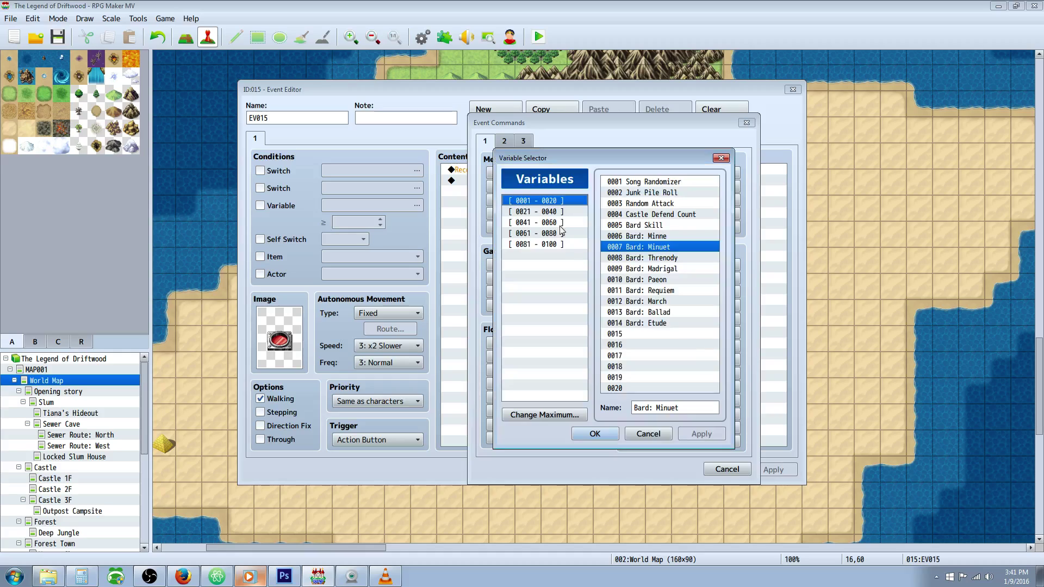
left_click(555, 212)
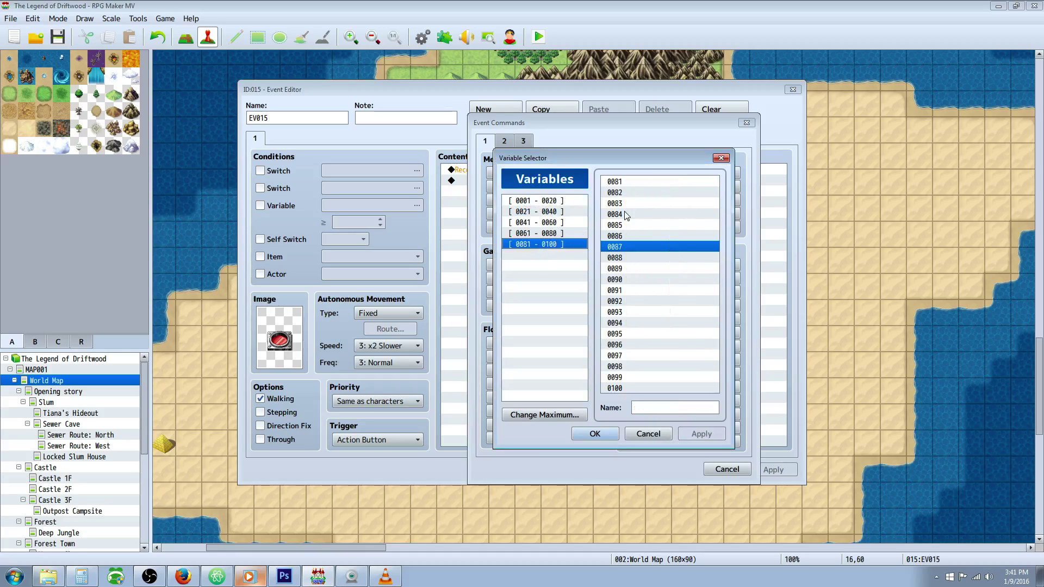
left_click(559, 235)
left_click(648, 353)
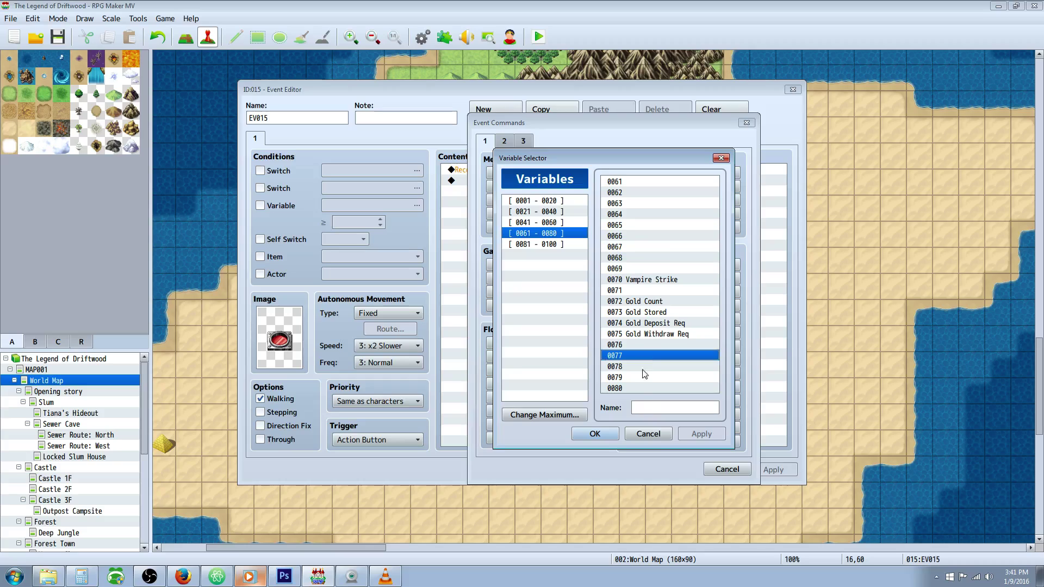
left_click(643, 407)
type("Custom Inn HP")
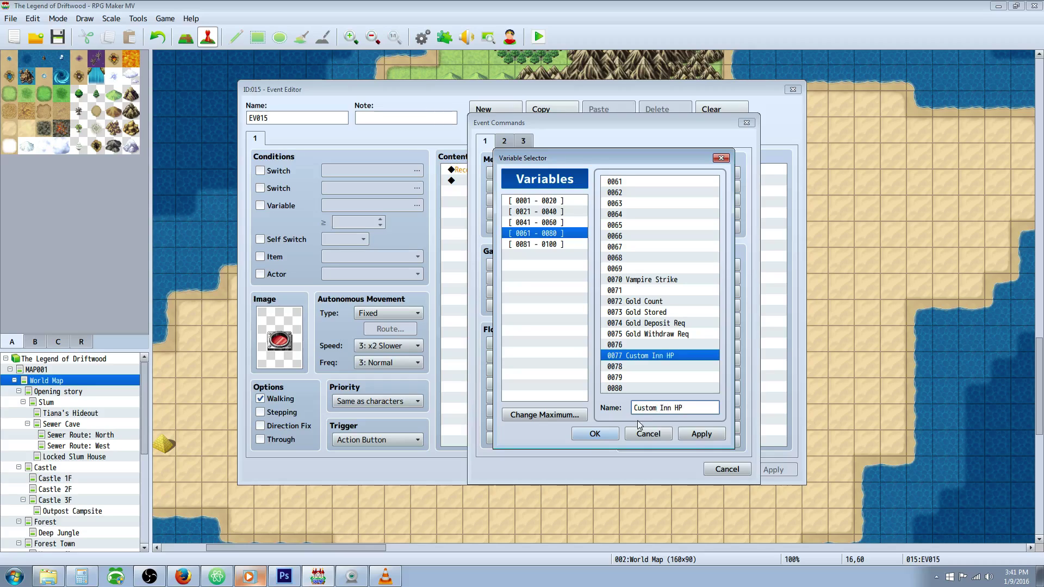
left_click(642, 367)
left_click(651, 409)
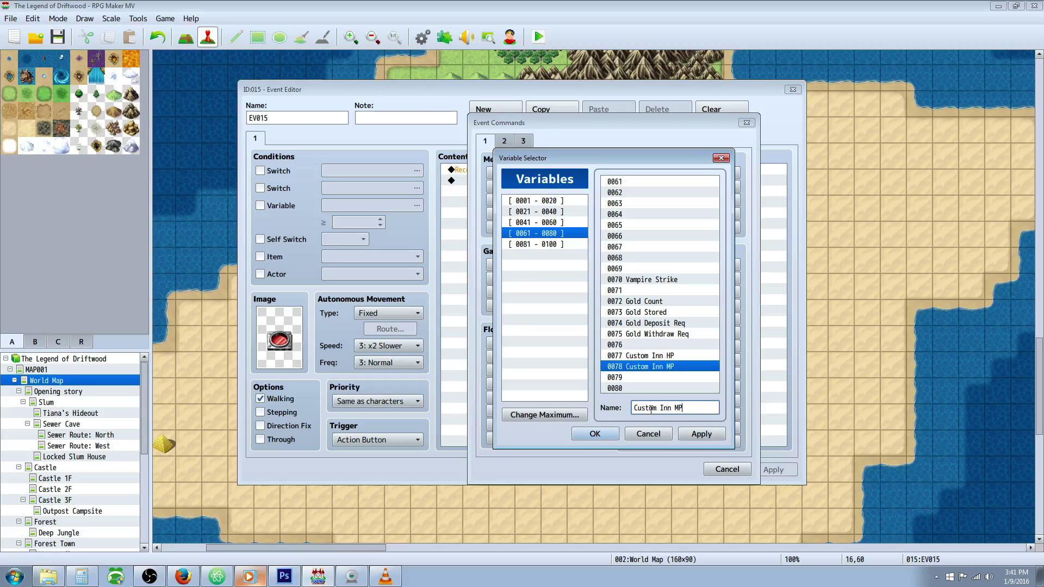
left_click(653, 379)
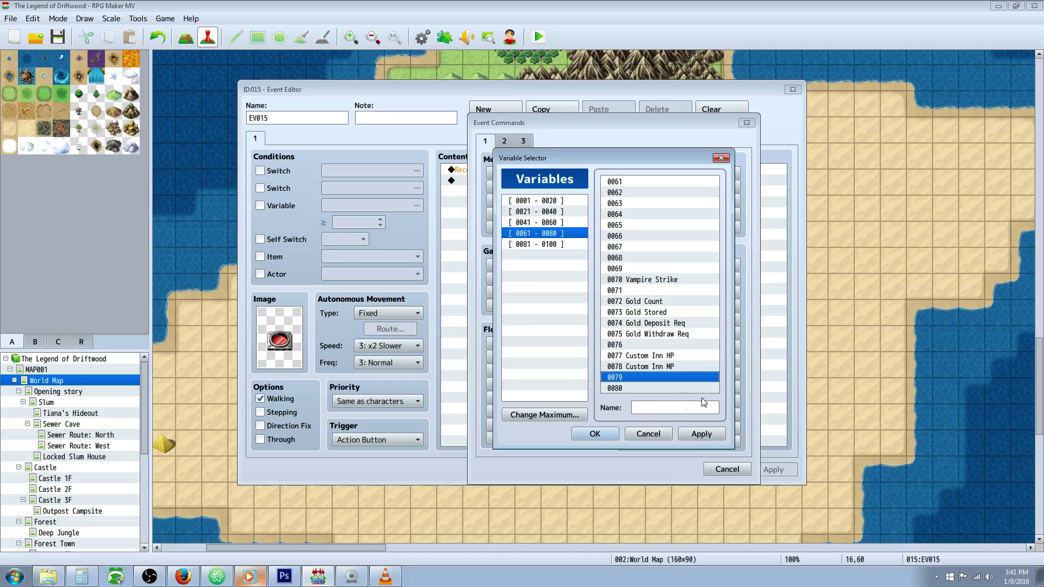
left_click(595, 433)
left_click(614, 344)
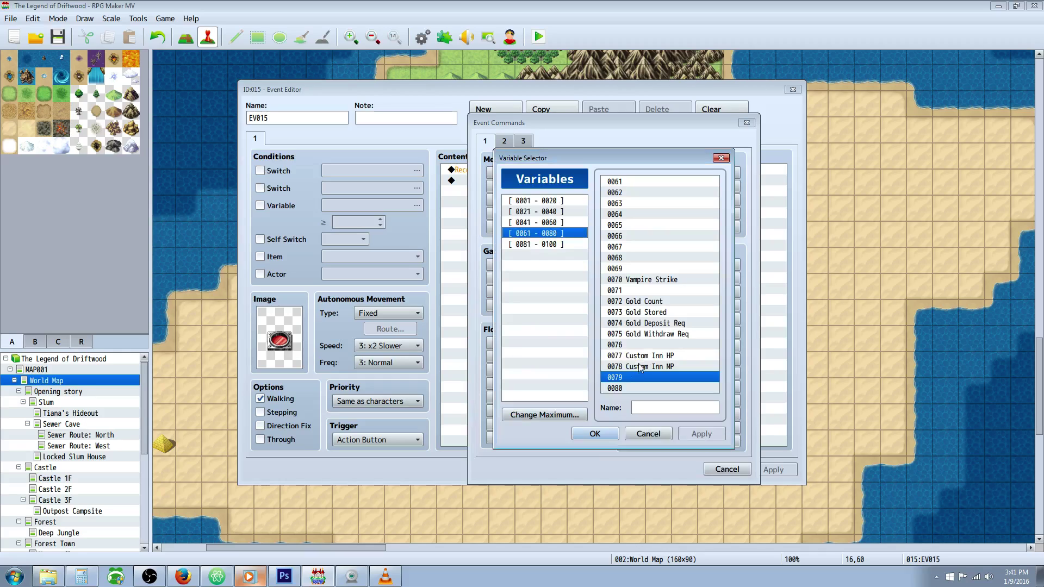
left_click(641, 355)
left_click(606, 435)
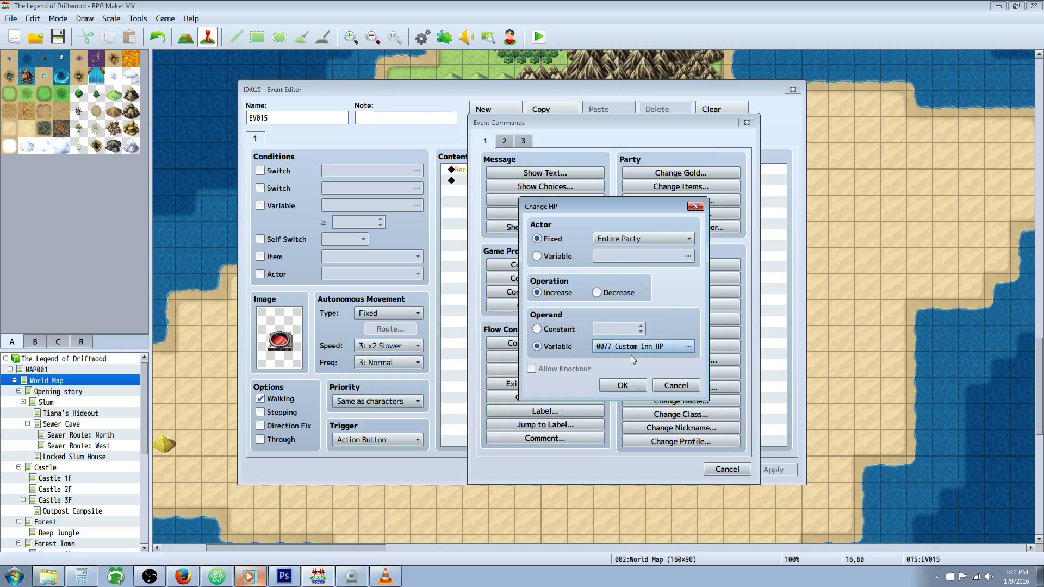
left_click(670, 388)
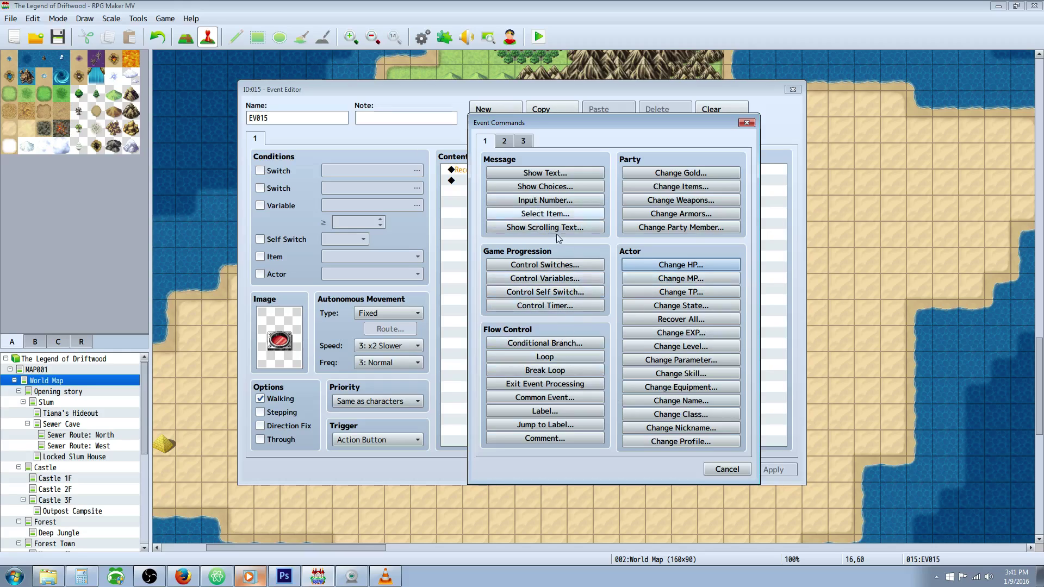
Add a Control Variables command to the event that sets 0077 Custom Inn HP to the constant 99999999
left_click(567, 279)
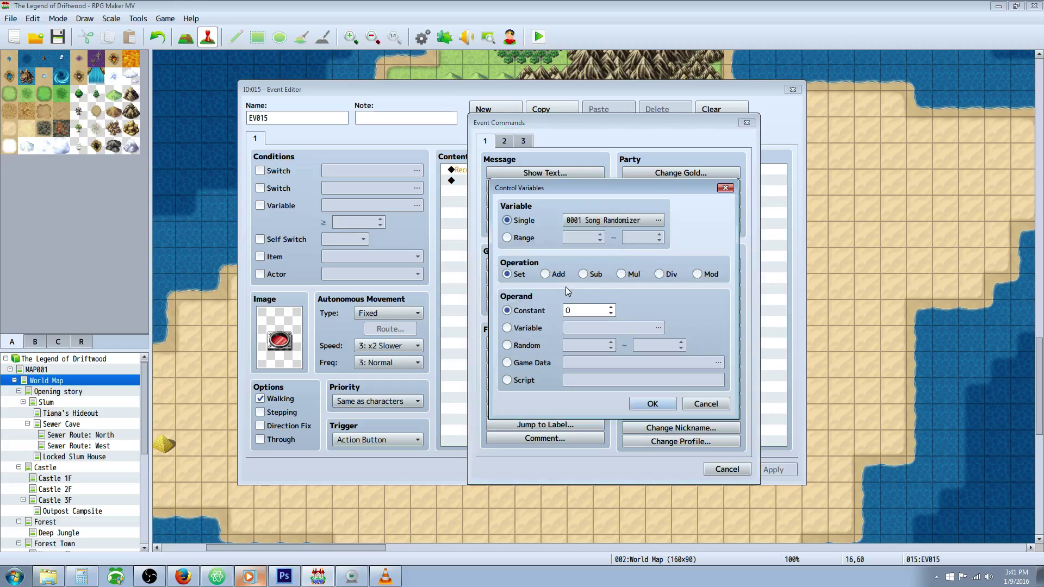
left_click(589, 307)
type("999999999")
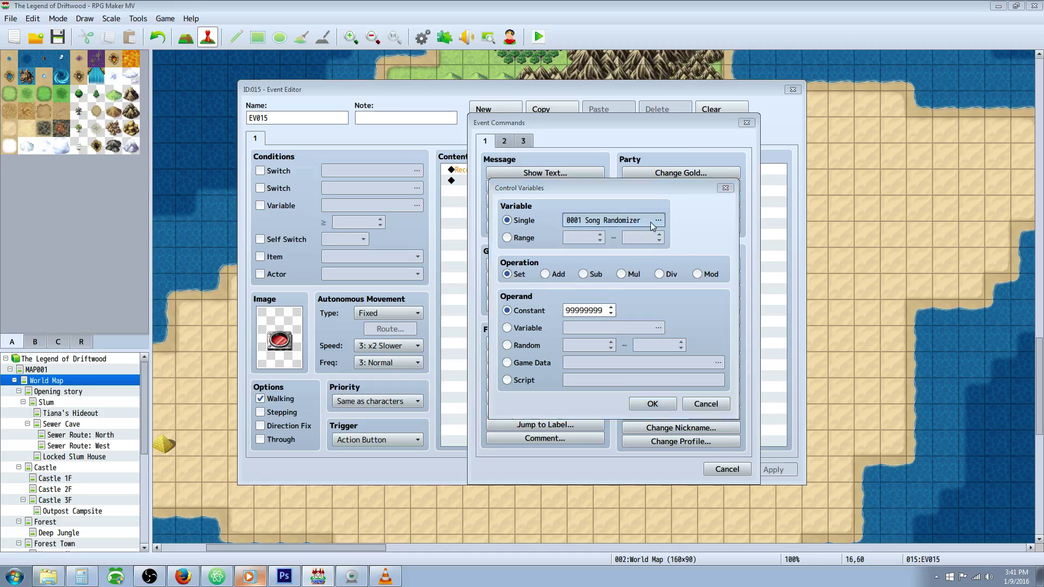
left_click(655, 223)
left_click(646, 338)
left_click(613, 435)
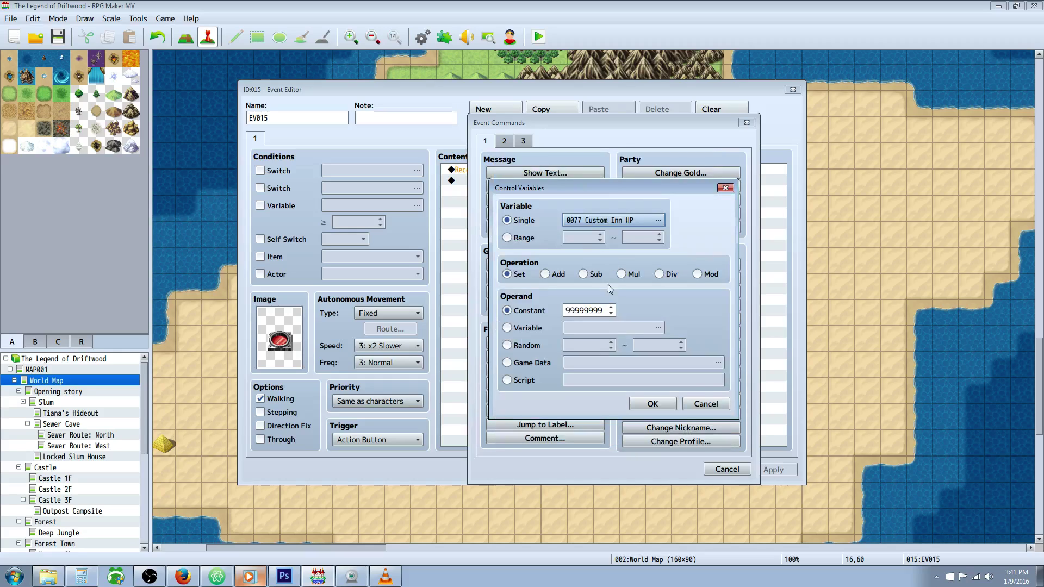
left_click(646, 403)
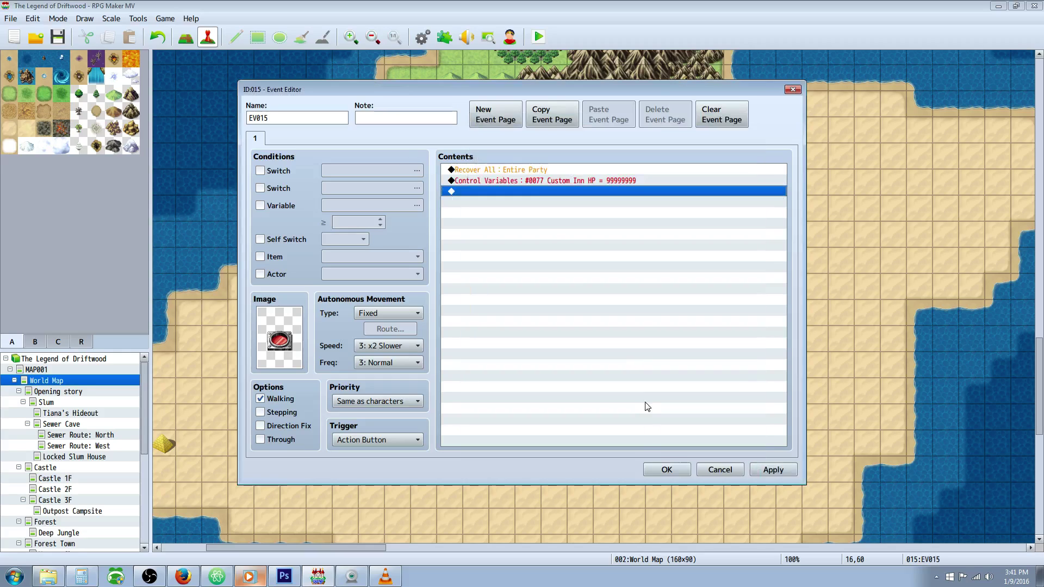
Add a second Control Variables command that sets 0078 Custom Inn MP to the constant 99999999
right_click(508, 192)
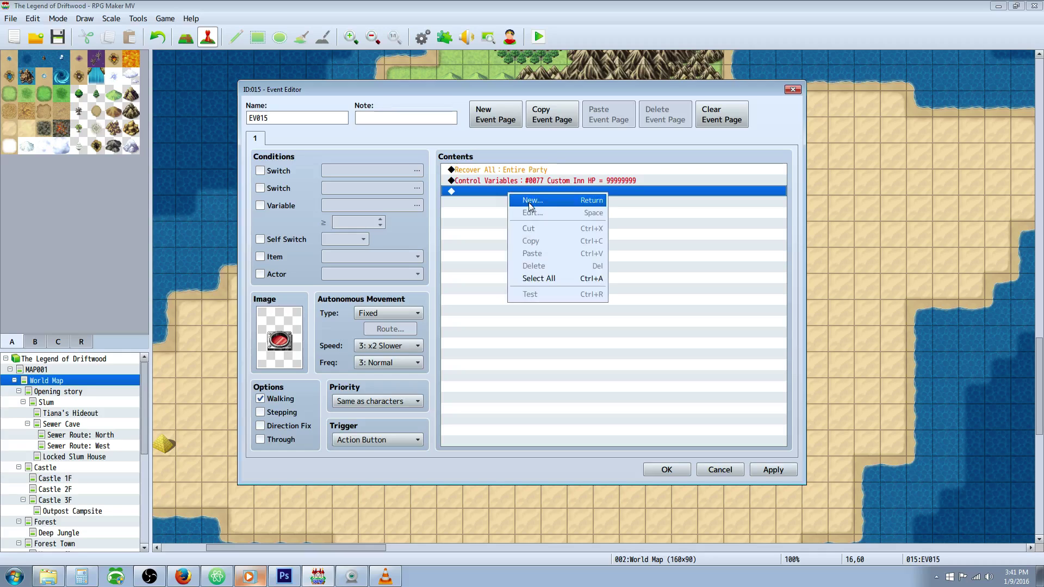
left_click(529, 205)
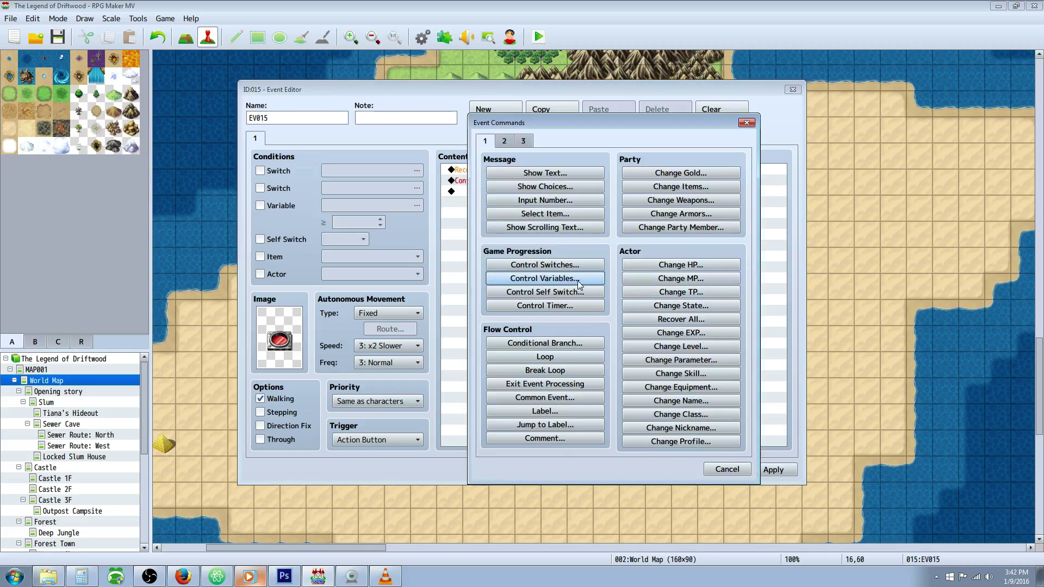
left_click(578, 279)
left_click(644, 224)
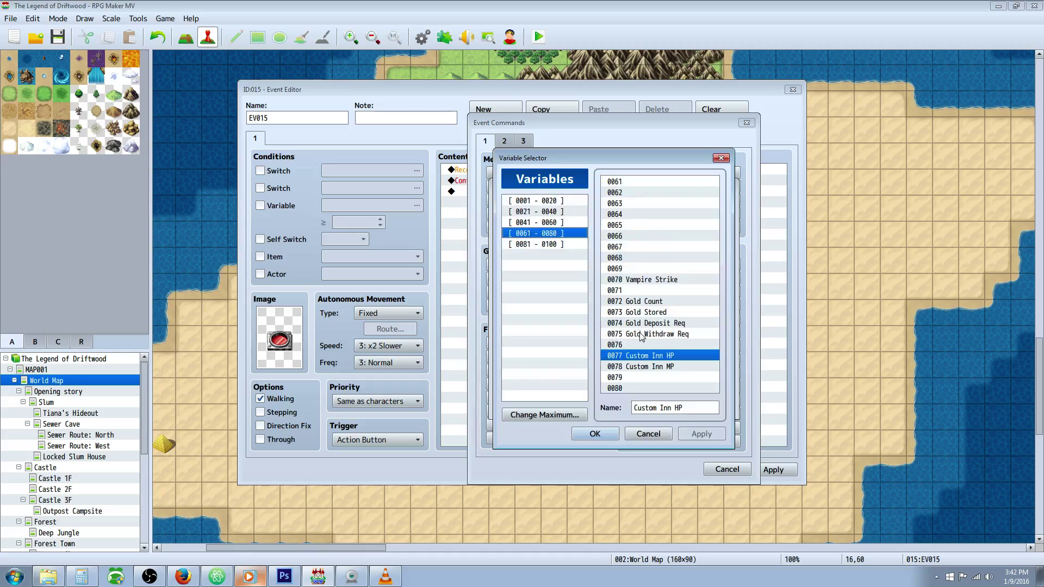
left_click(651, 365)
left_click(606, 434)
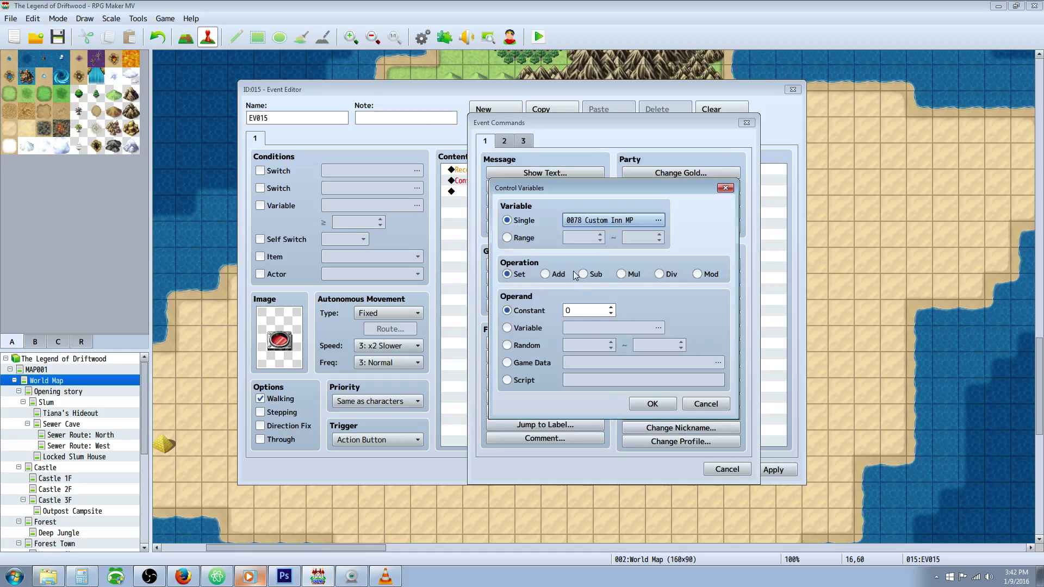
left_click(545, 274)
left_click(581, 314)
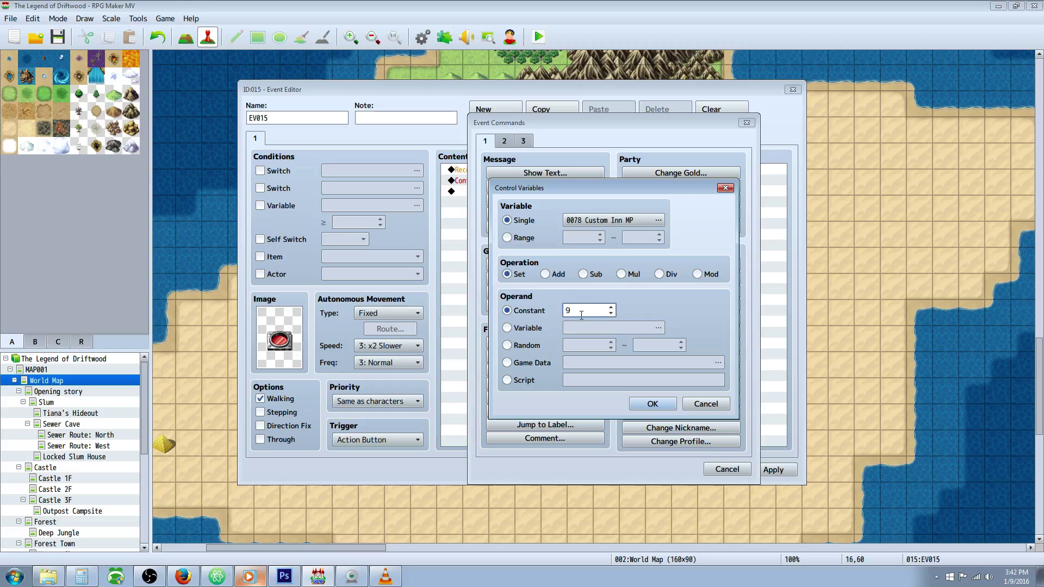
type("999999999")
left_click(650, 405)
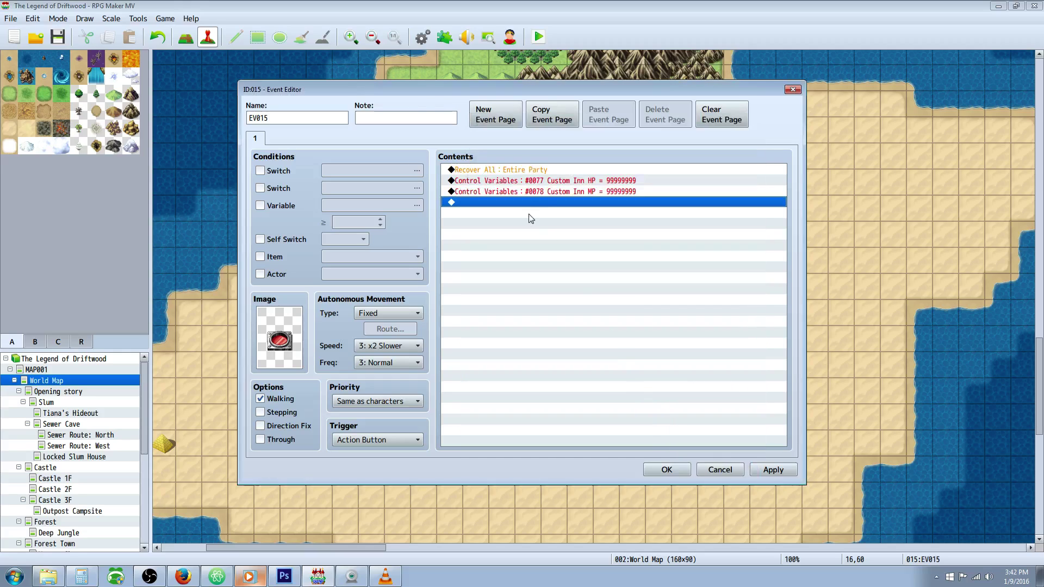
Delete the Recover All command from the red switch event and save the event
left_click(529, 171)
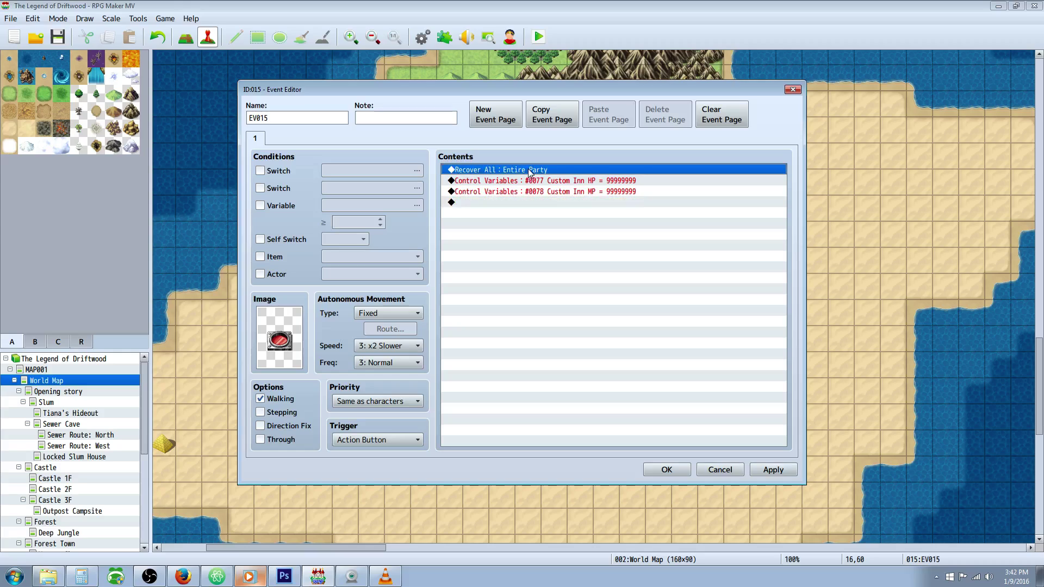
key("Delete")
right_click(517, 192)
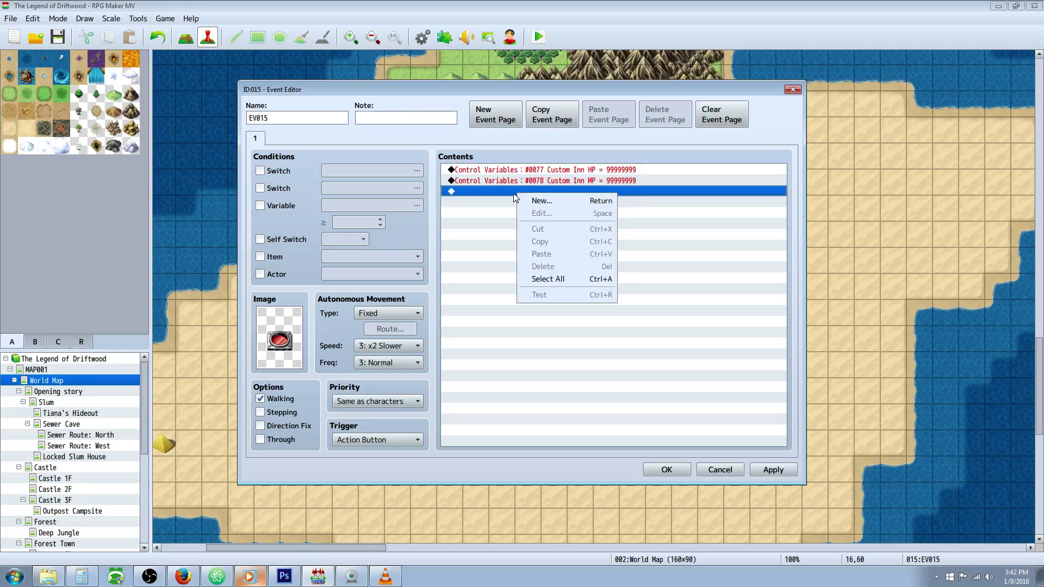
left_click(508, 171)
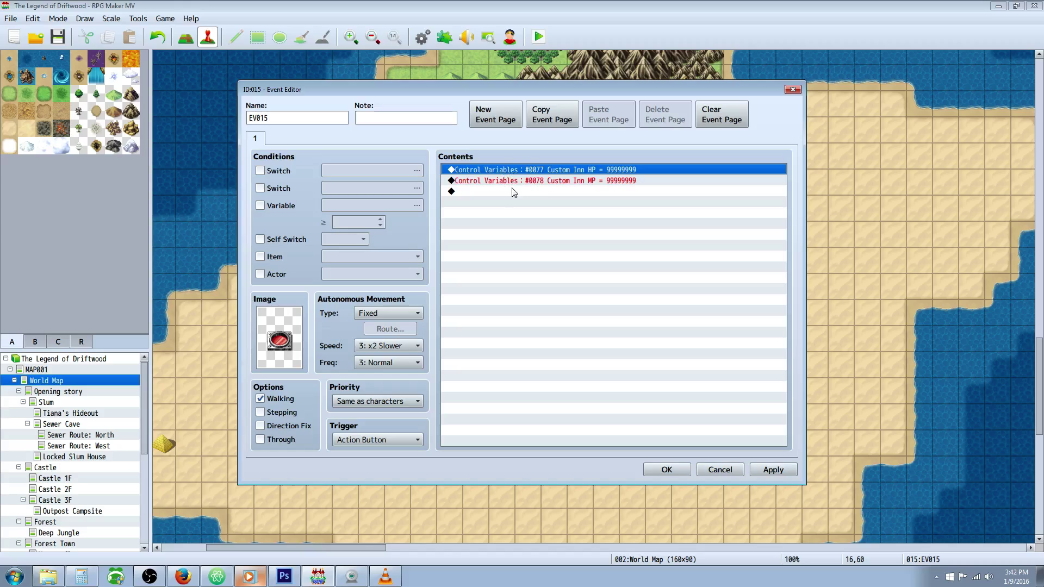
left_click(508, 191)
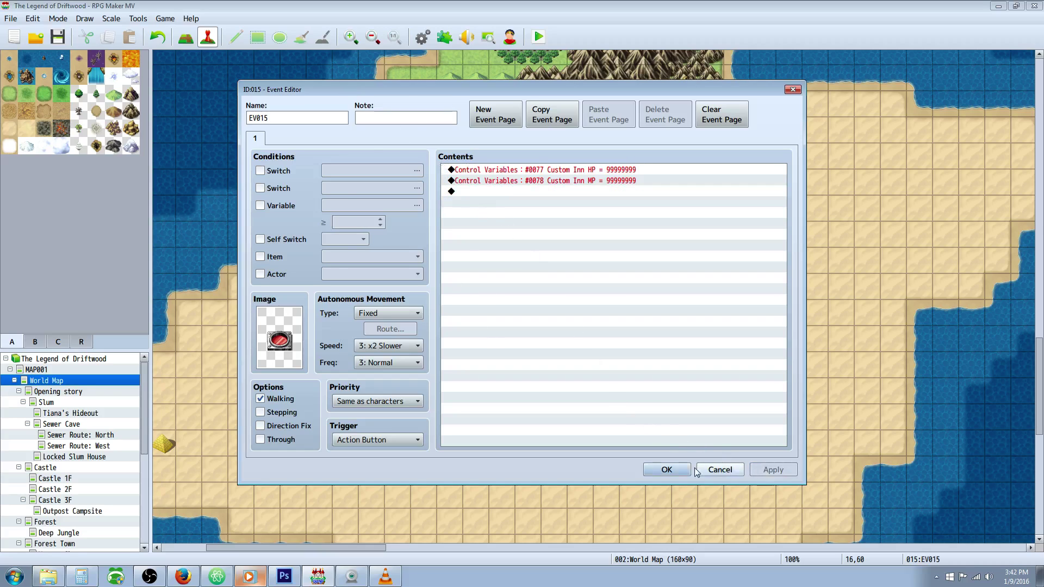
left_click(670, 469)
Go to the Opening story map and open its autorun event EV001 for editing
left_click(69, 392)
scroll(213, 172, "up", 5)
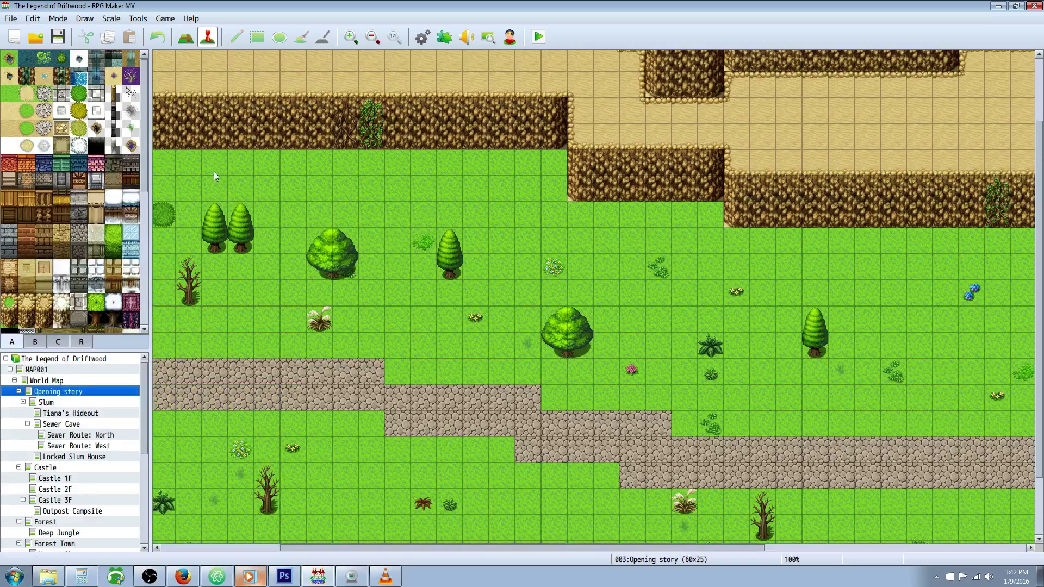
left_click_drag(393, 548, 275, 548)
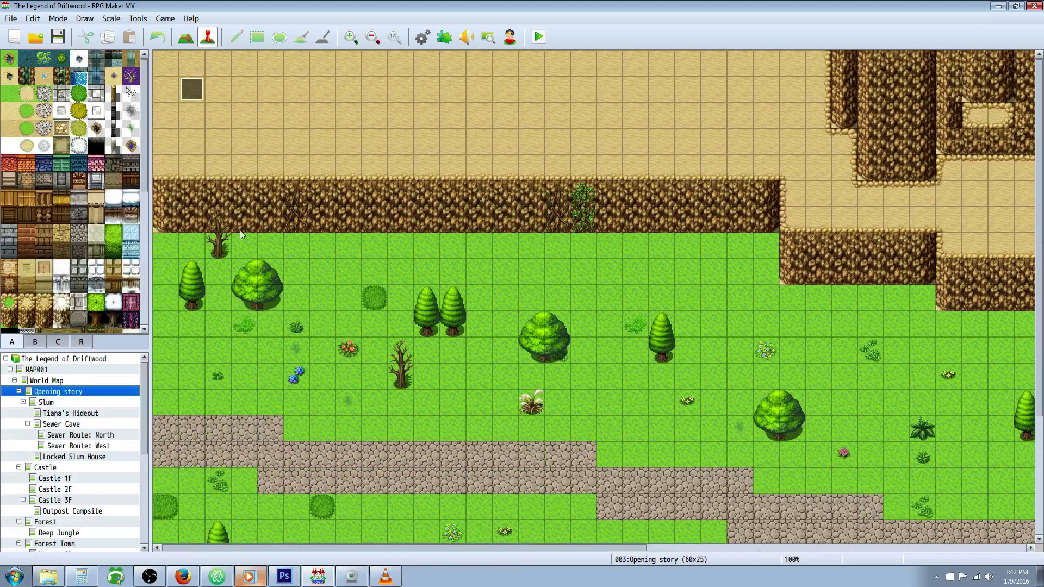
right_click(190, 87)
left_click(211, 94)
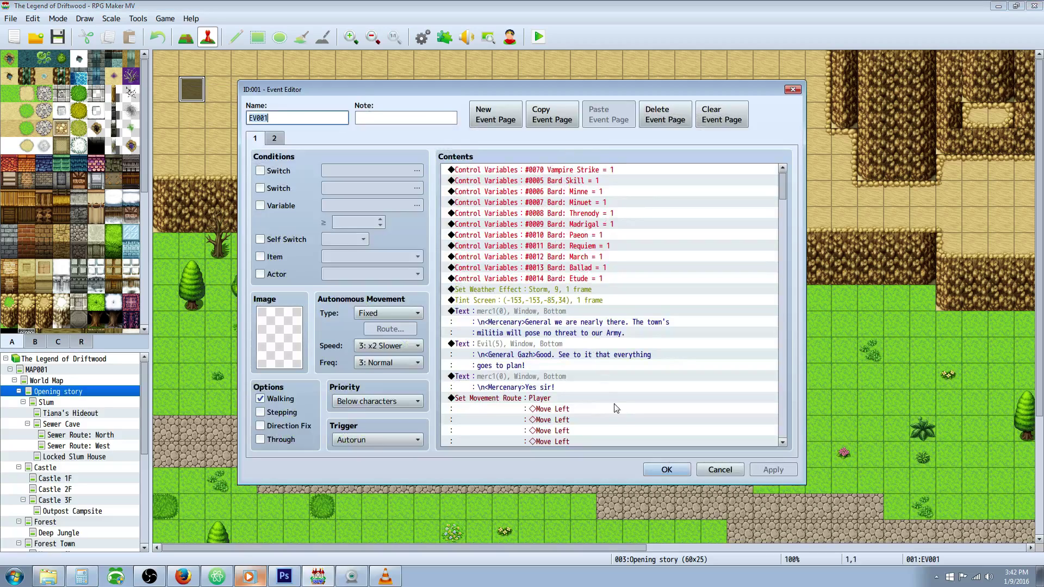
Close the Opening story event, return to the World Map, and open the red switch event for editing
left_click(667, 469)
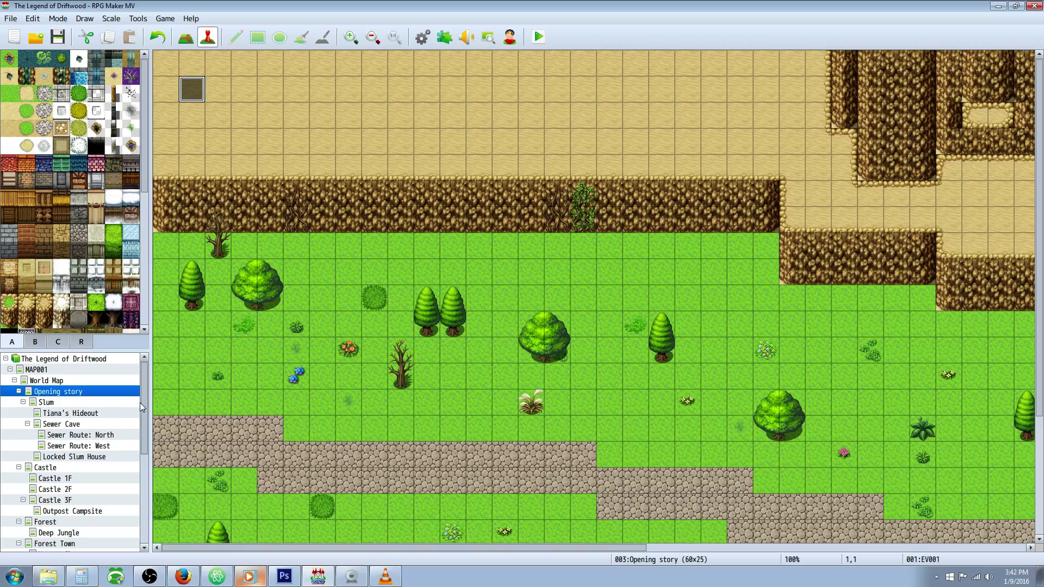
left_click_drag(140, 404, 136, 493)
scroll(75, 479, "up", 5)
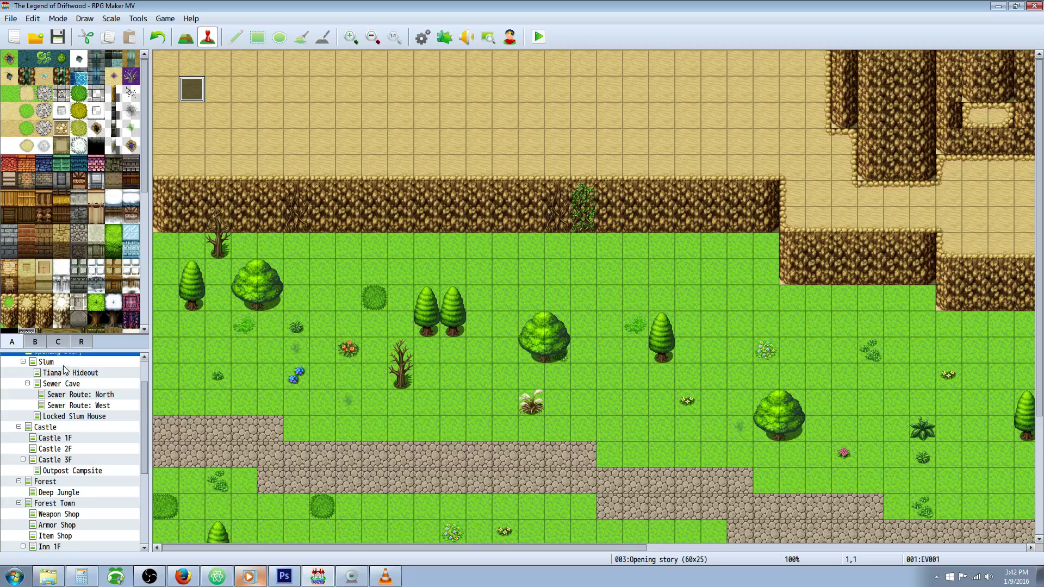
scroll(72, 361, "up", 1)
left_click(60, 372)
right_click(371, 267)
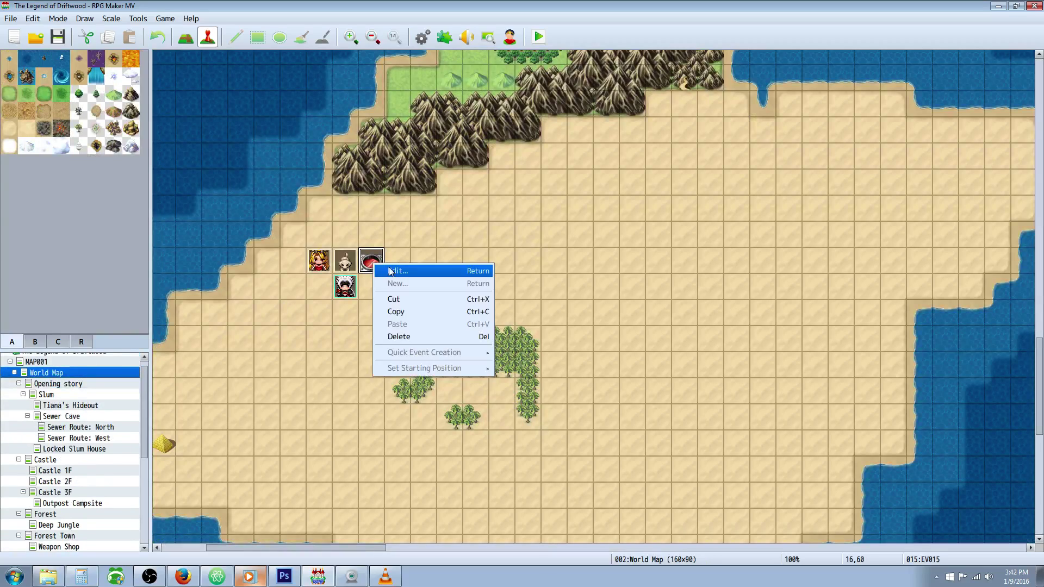
left_click(382, 270)
Add a Change HP command that increases the entire party's HP by variable 0077 Custom Inn HP
right_click(515, 199)
left_click(535, 206)
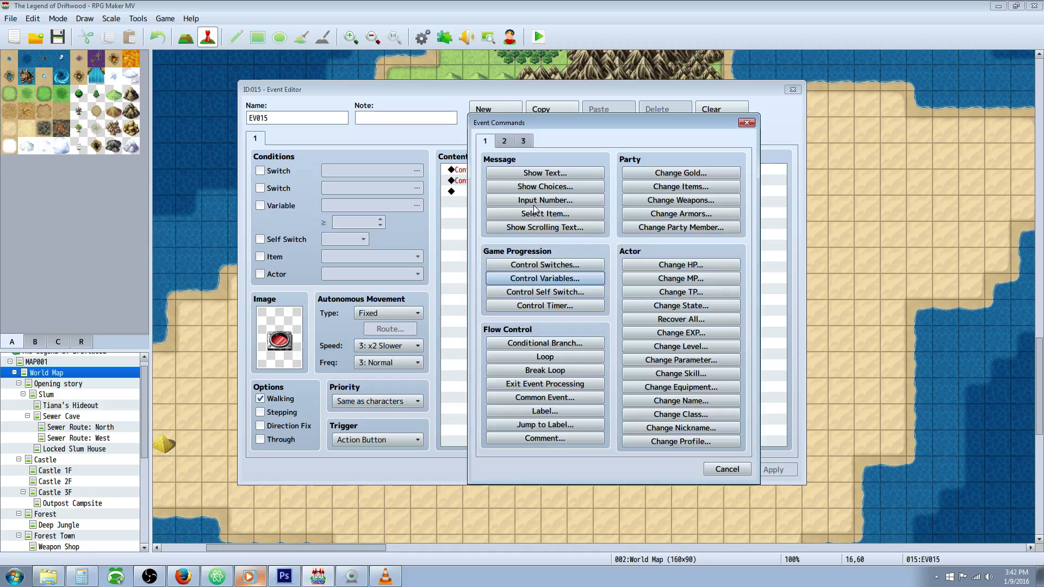
left_click(693, 267)
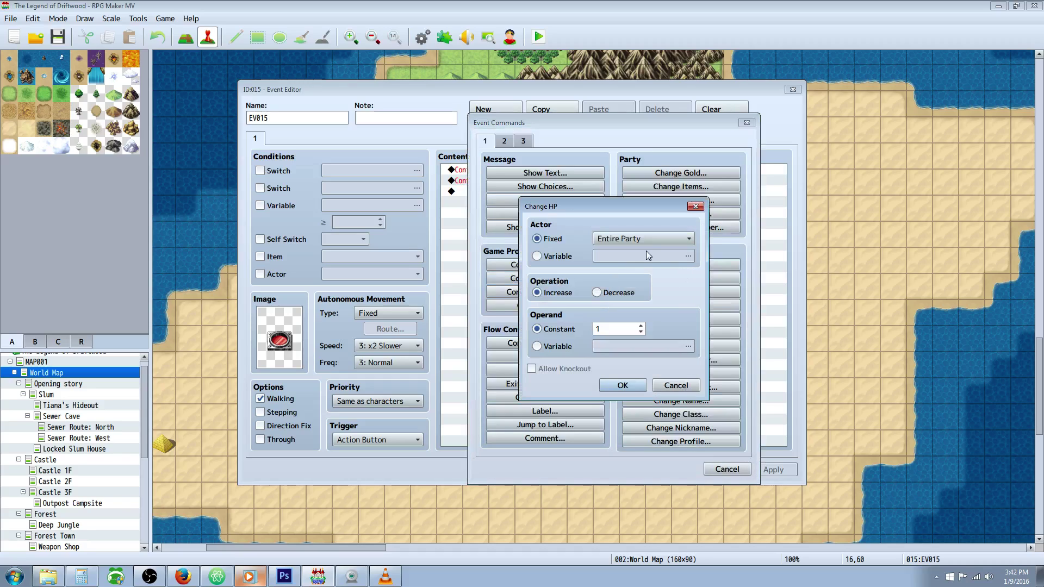
left_click(565, 348)
left_click(629, 347)
left_click(663, 356)
left_click(595, 434)
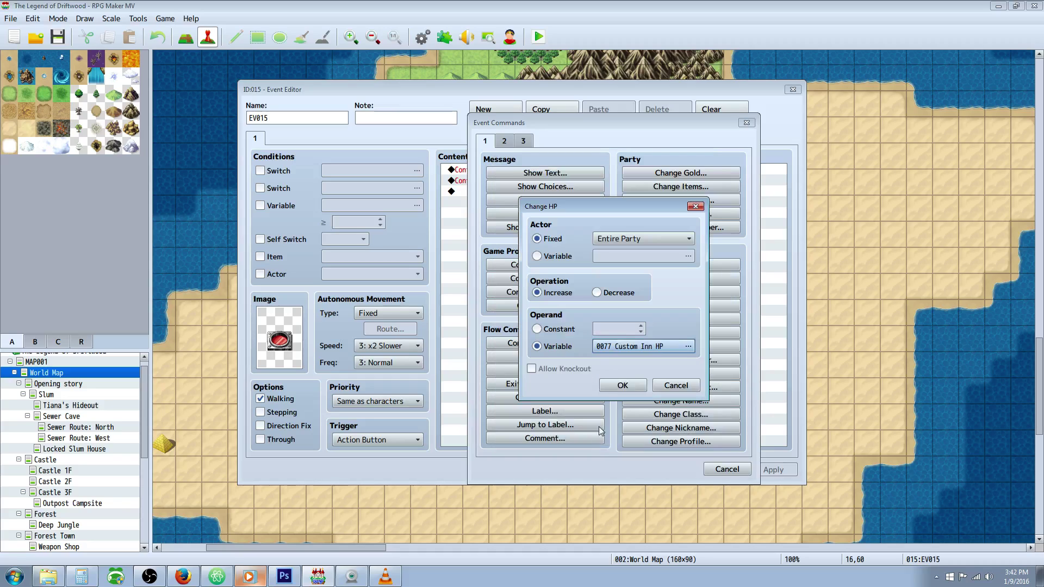
left_click(622, 387)
Add a Change MP command that increases the entire party's MP by variable 0078 Custom Inn MP
right_click(528, 209)
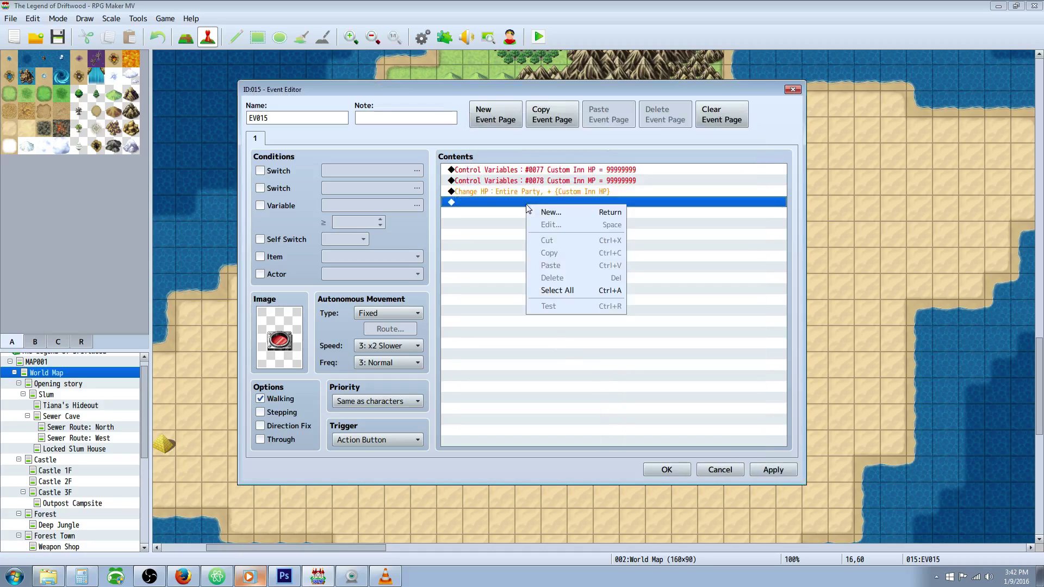
left_click(551, 212)
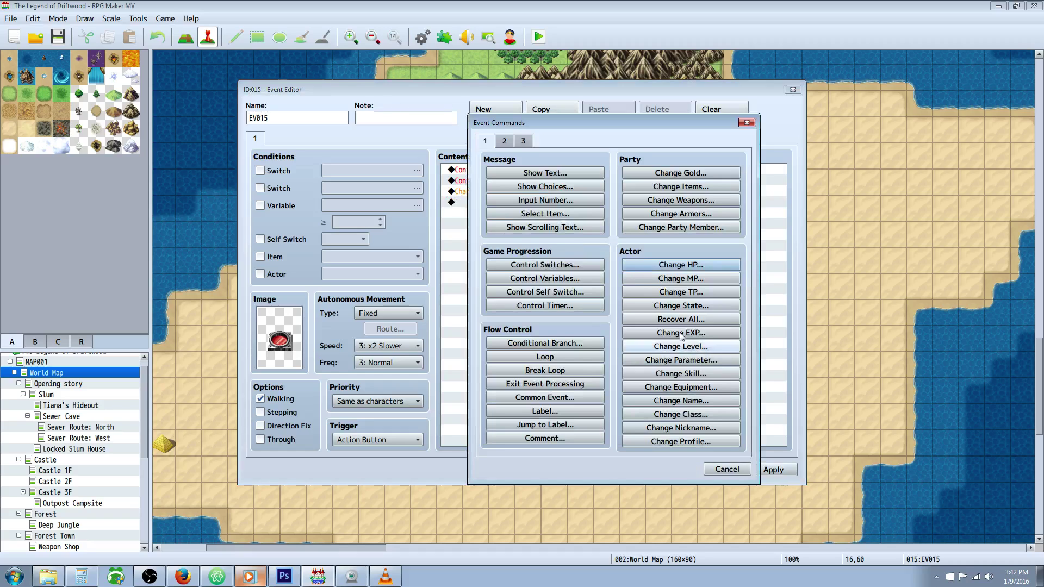
left_click(670, 279)
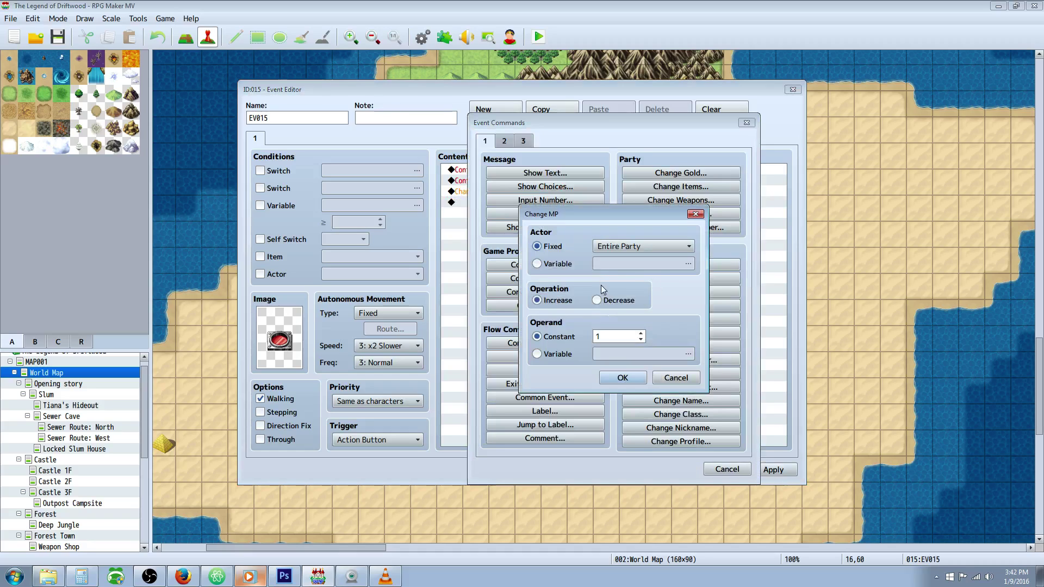
left_click(565, 354)
left_click(687, 354)
left_click(674, 366)
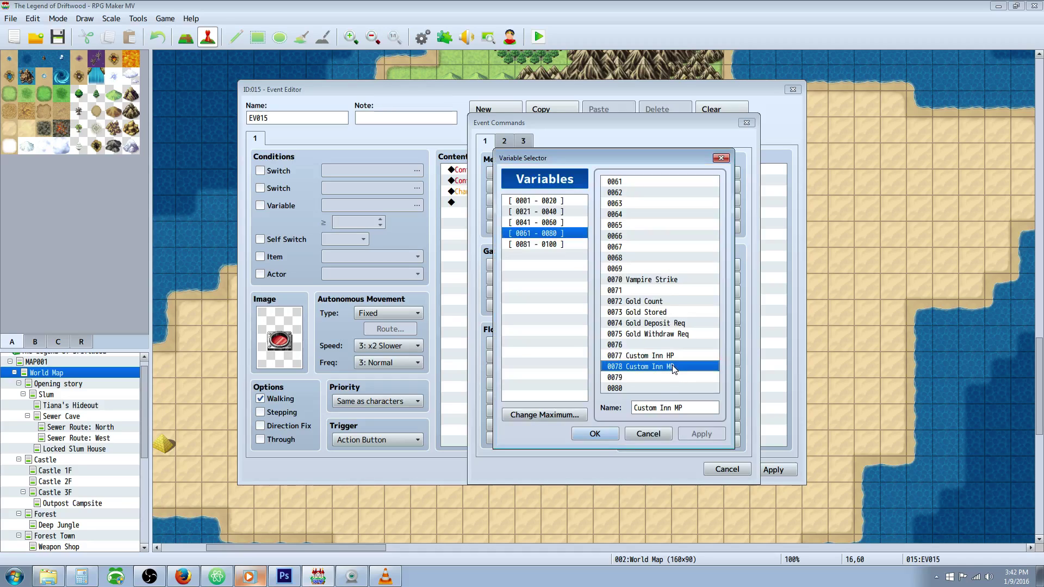
left_click(603, 438)
left_click(623, 378)
Add a Play ME command with the Inn sound after the Change MP command
right_click(538, 217)
left_click(551, 218)
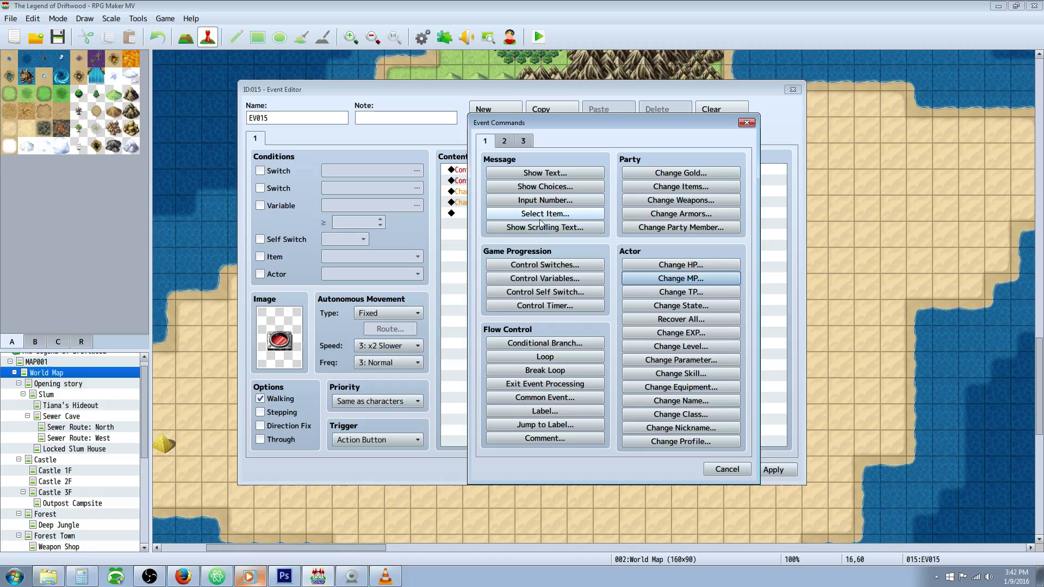
left_click(503, 141)
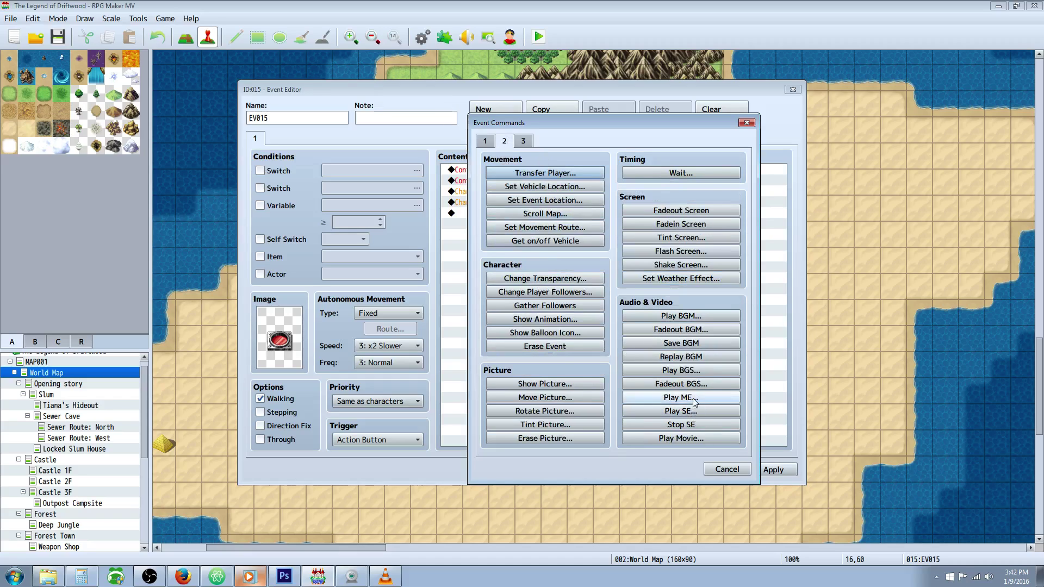
left_click(674, 397)
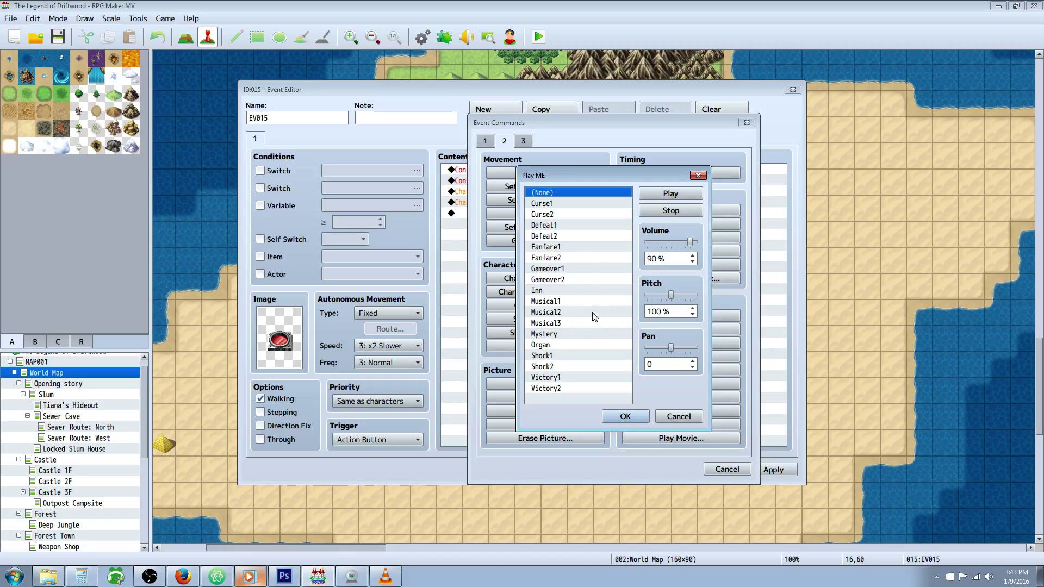
left_click(678, 417)
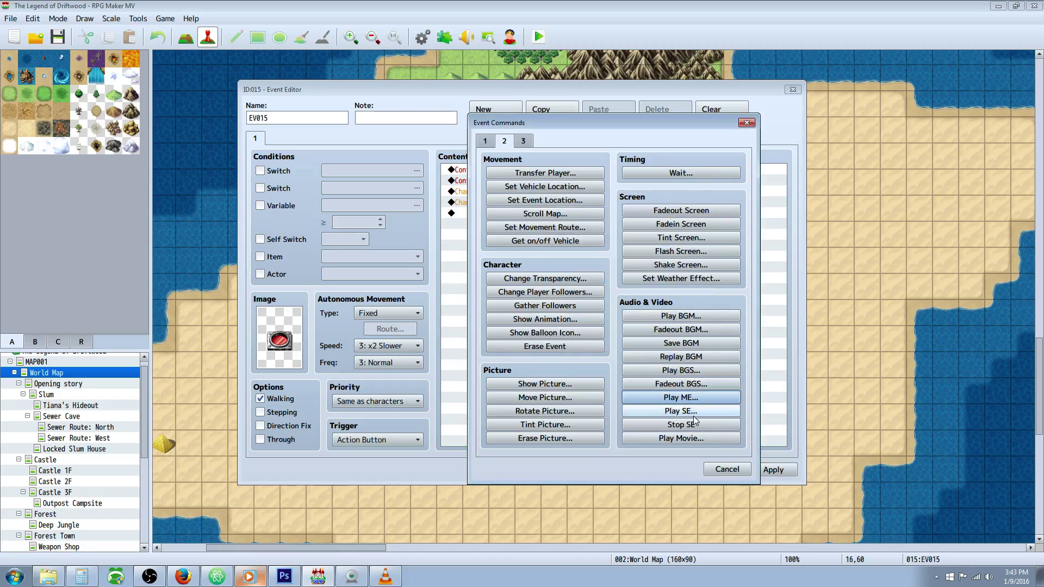
left_click(686, 411)
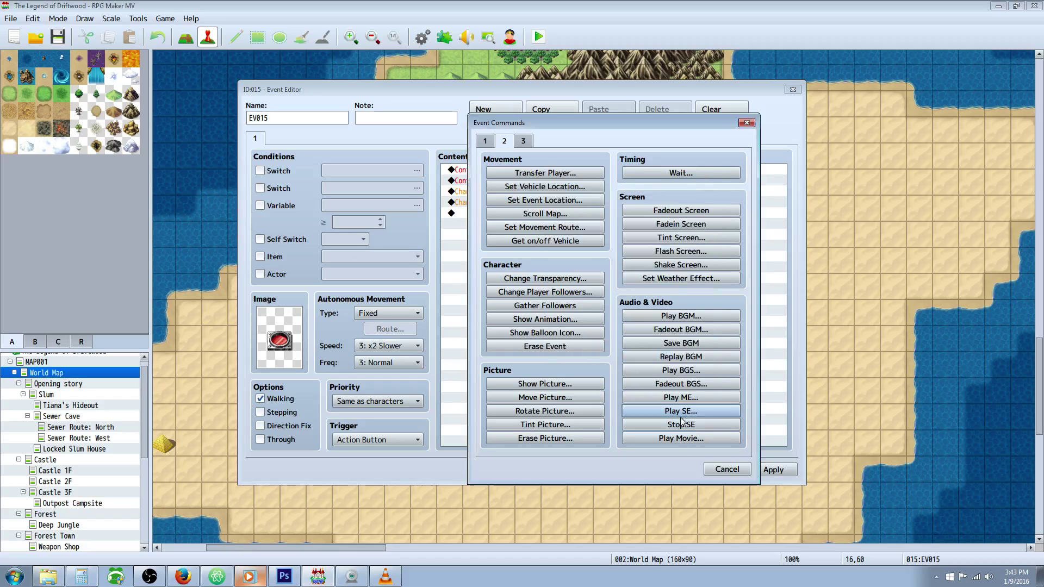
left_click(681, 397)
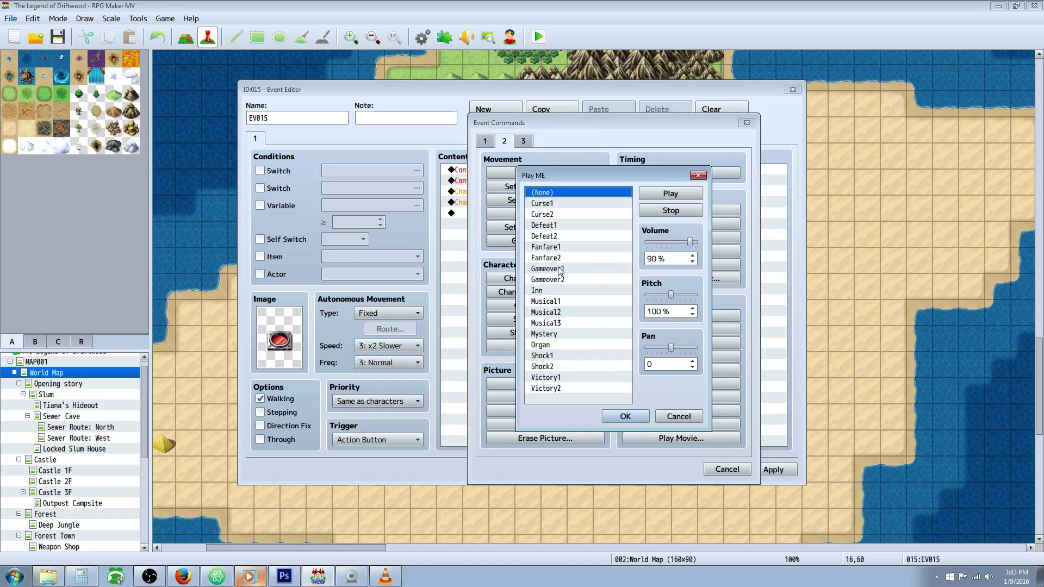
left_click(559, 292)
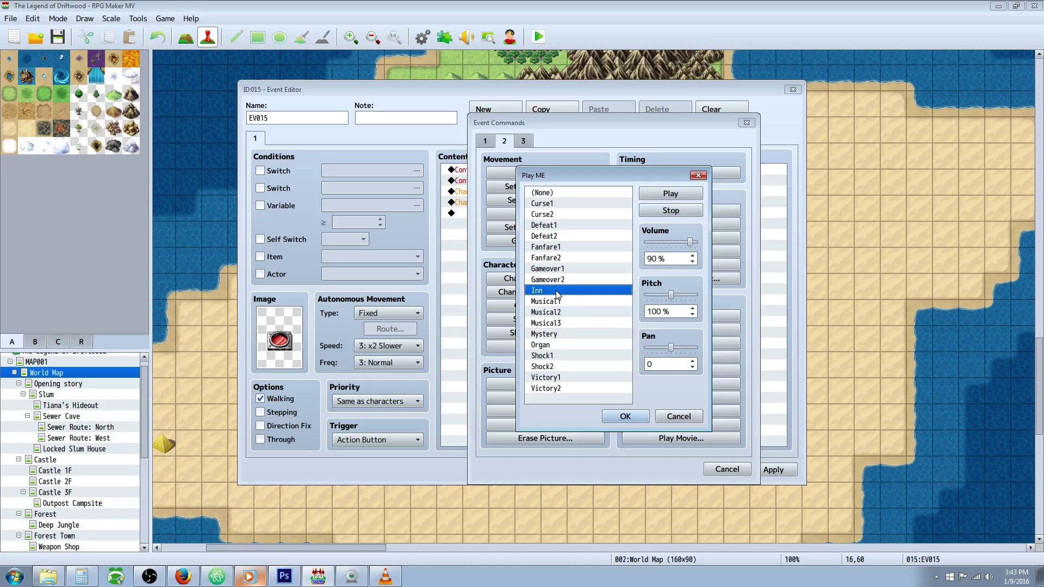
left_click(624, 417)
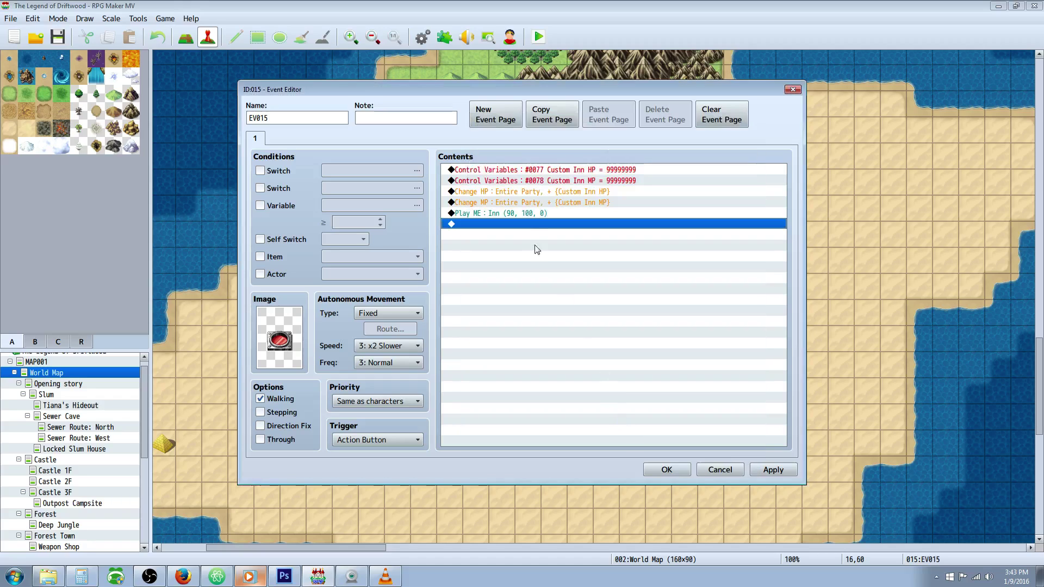
right_click(501, 232)
left_click(502, 235)
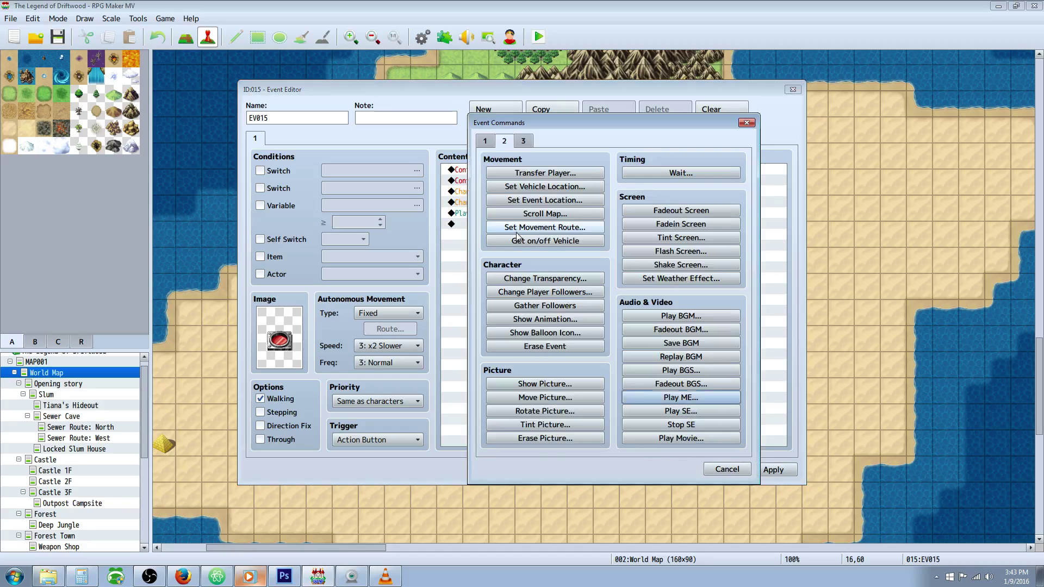
left_click(726, 468)
Insert a Fadeout Screen command before the first Control Variables command of the event
right_click(503, 191)
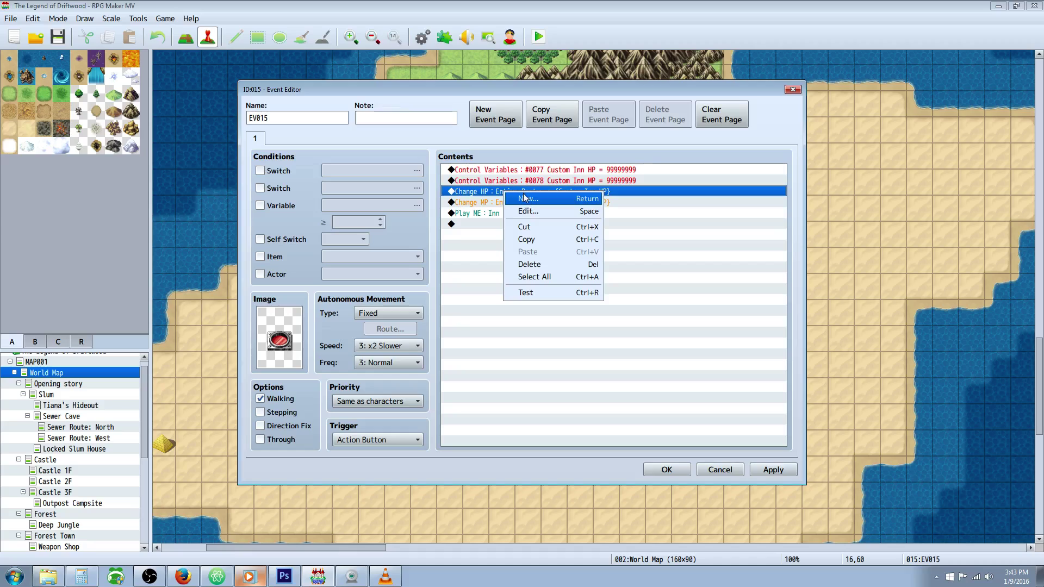
right_click(516, 174)
left_click(533, 183)
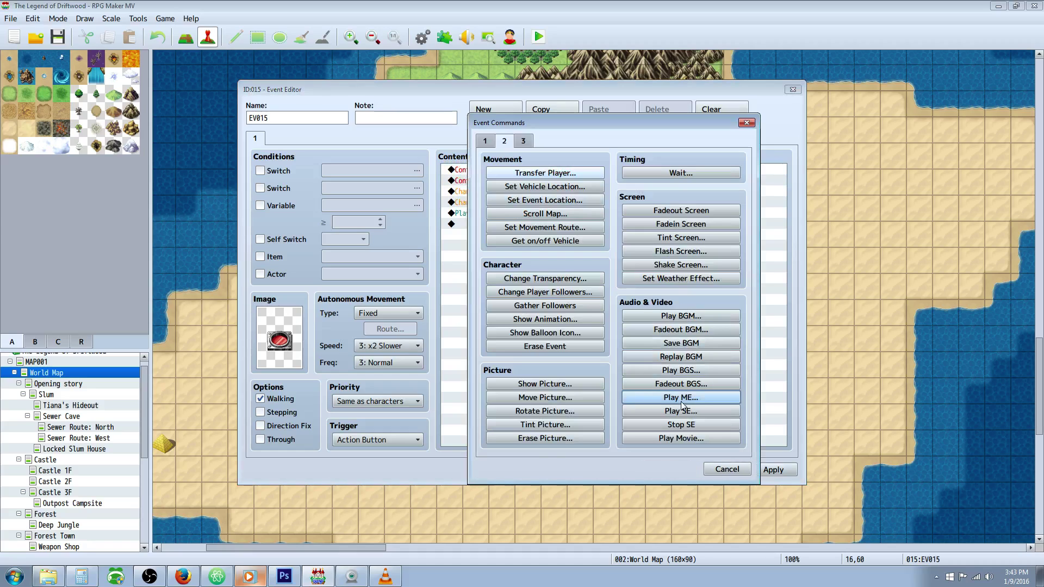
left_click(681, 383)
left_click(633, 322)
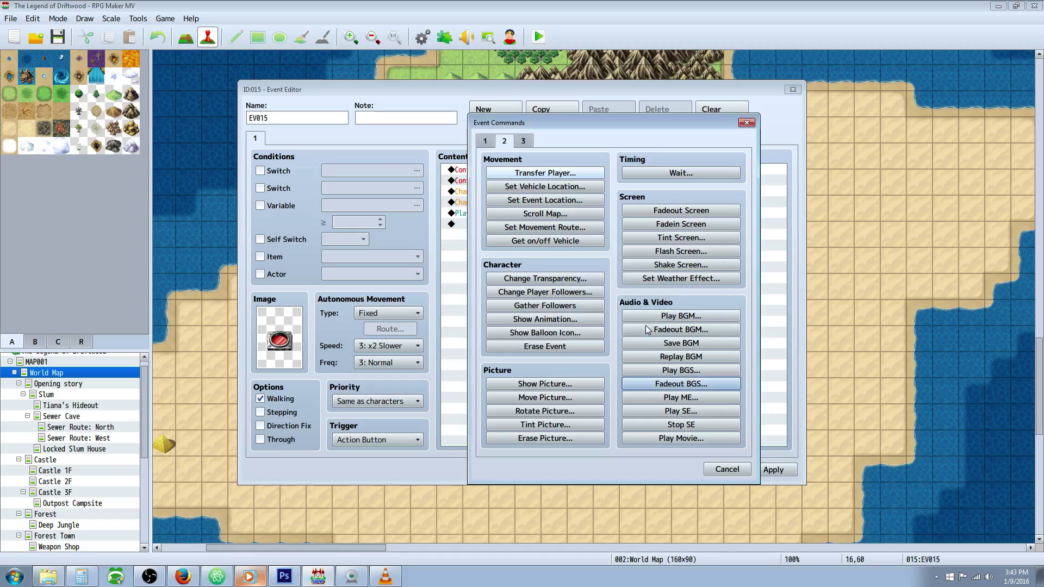
left_click(686, 212)
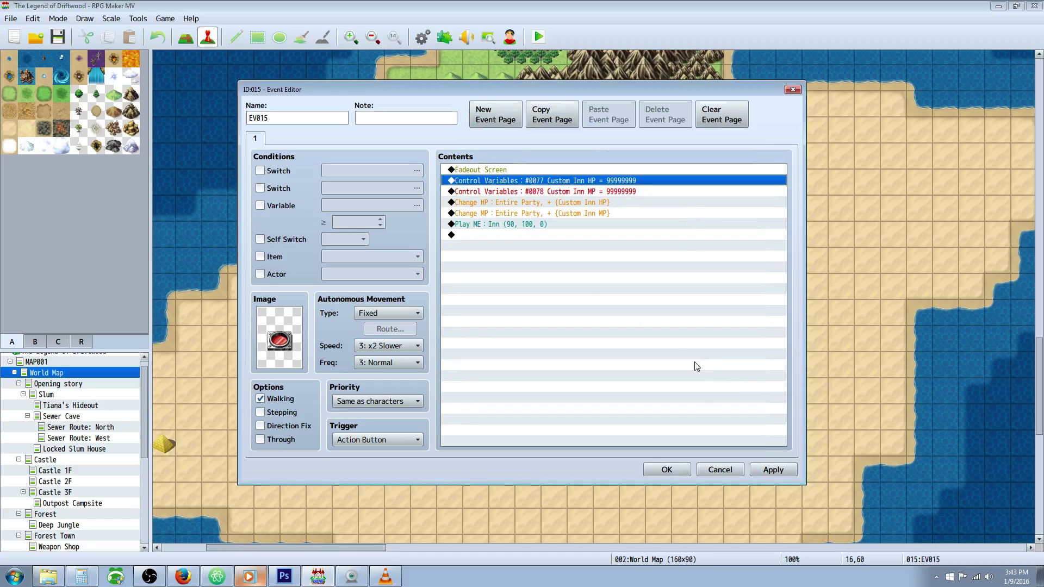
Add a Wait command of 60 frames after the Play ME command
left_click(510, 235)
right_click(500, 238)
left_click(514, 241)
left_click(681, 173)
left_click(595, 331)
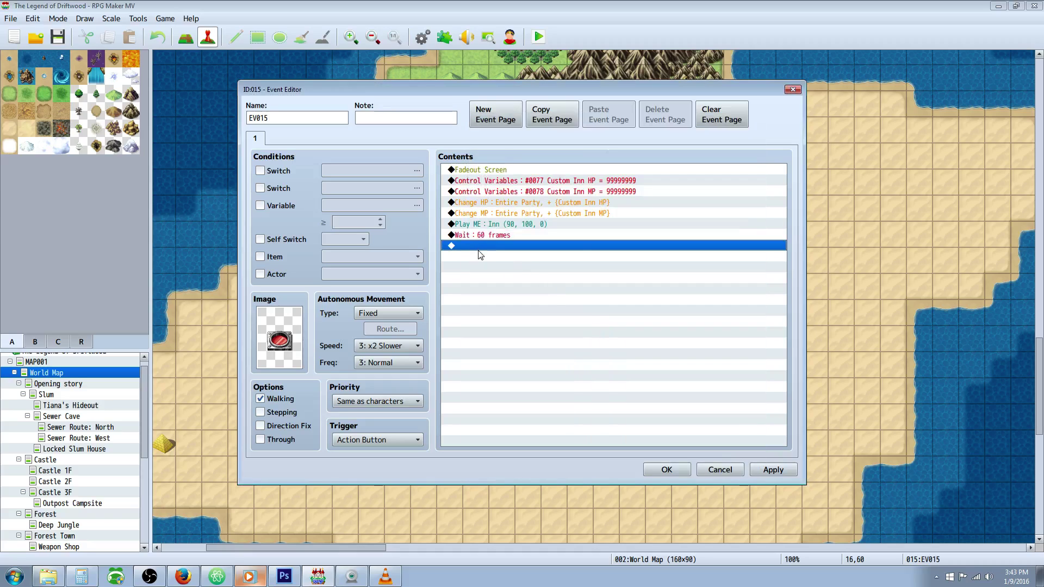
Add a Fadein Screen command at the end of the event, then apply and save the event
right_click(478, 251)
left_click(501, 257)
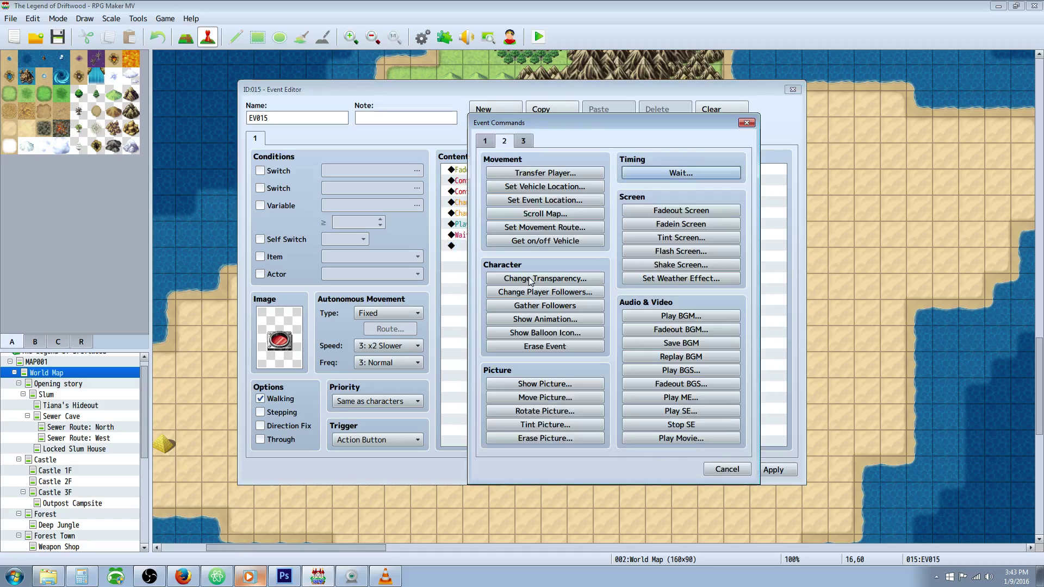
left_click(688, 224)
left_click(773, 470)
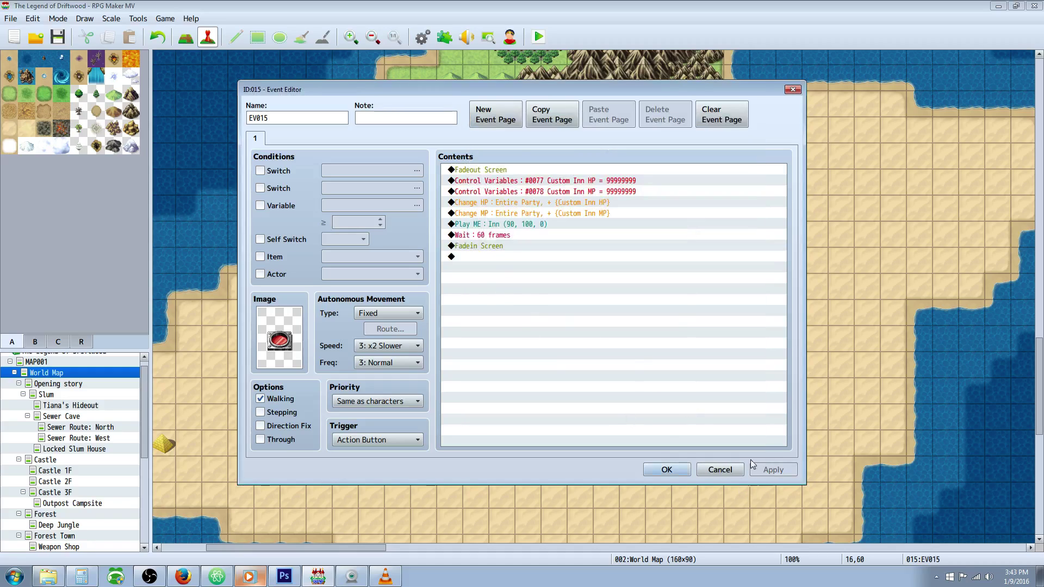
left_click(666, 470)
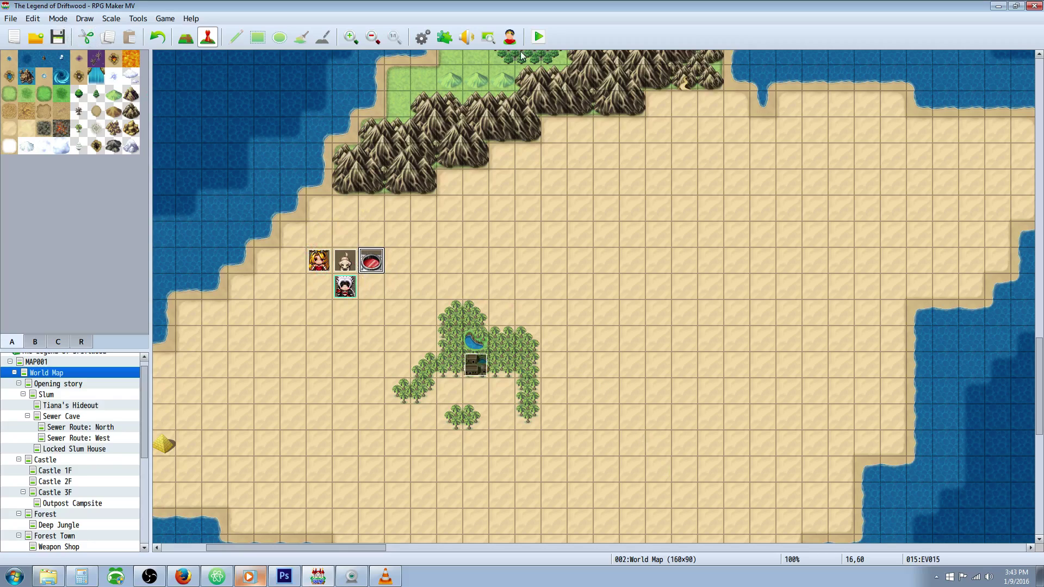
Launch a playtest and start a new game from the title screen
left_click(538, 37)
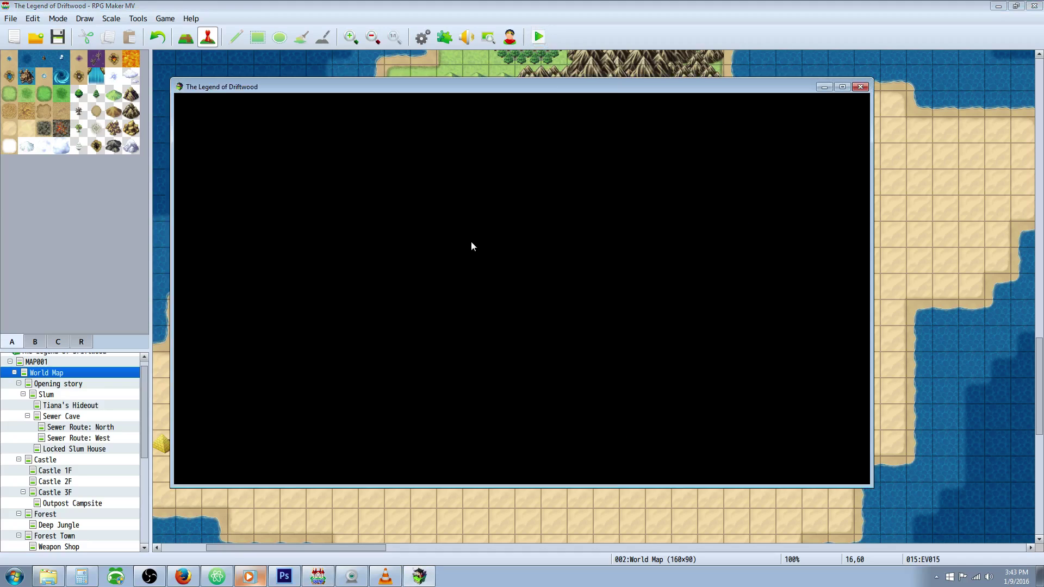
key("Up")
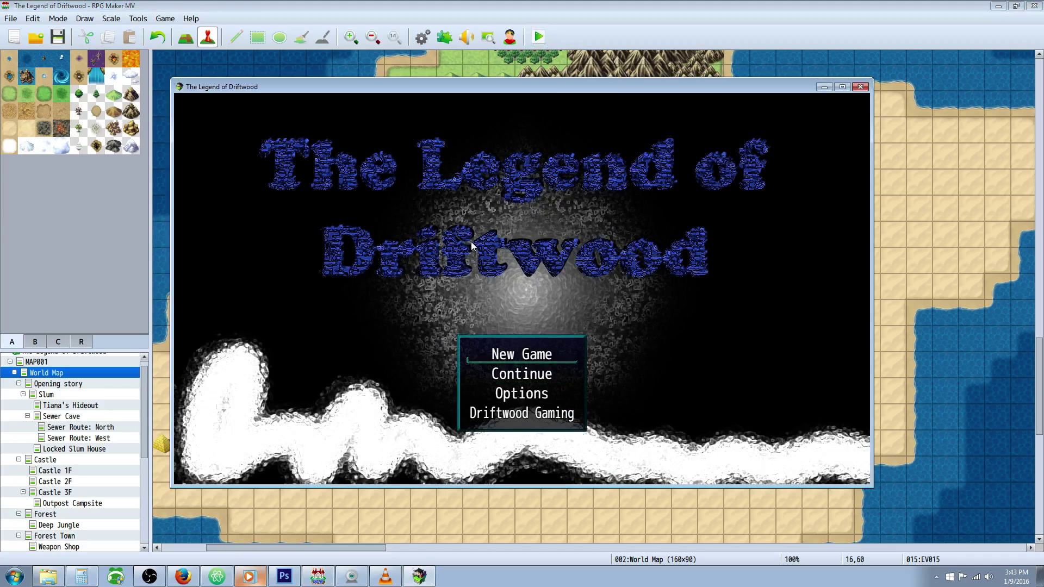
key("Return")
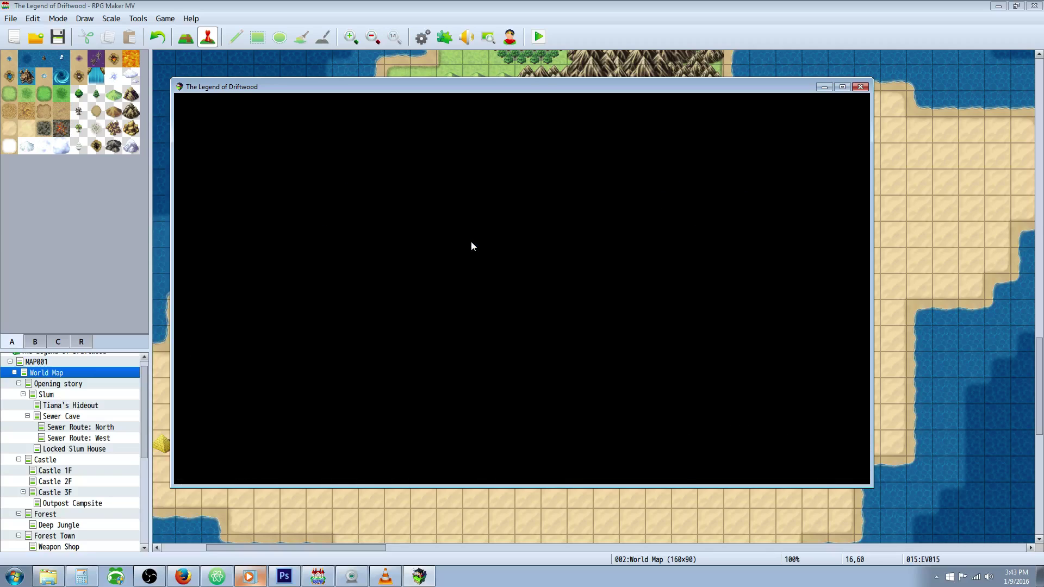
Open the Enhance Stats list in Driftwood's Skill screen from the game menu
key("Escape")
key("Down")
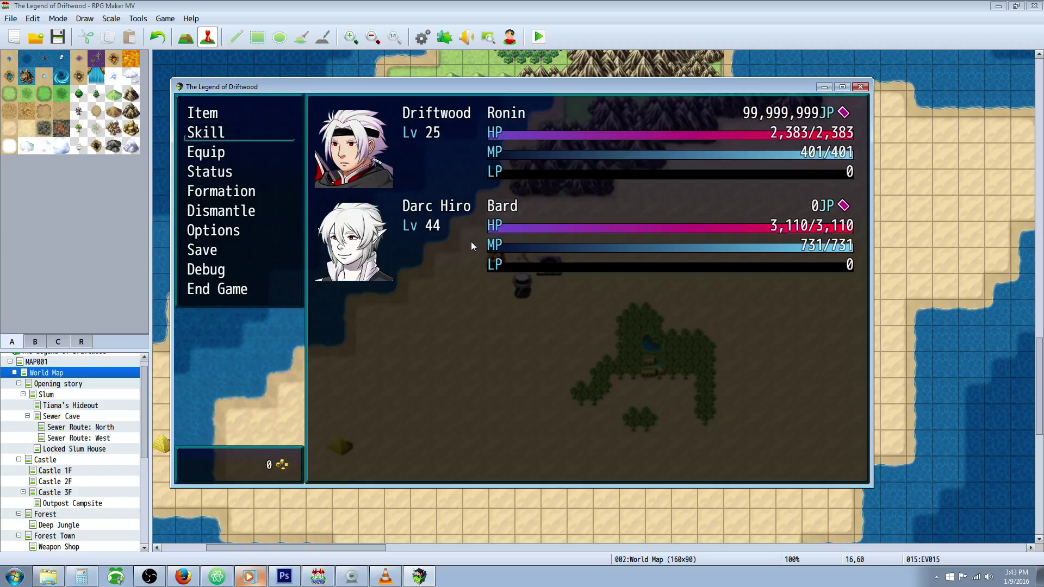
key("Down")
key("Up")
key("Return")
key("Return")
key("Down")
key("Down")
key("Return")
Learn the Cold Immunity and Equip Shields passive skills for Driftwood using JP
key("Down")
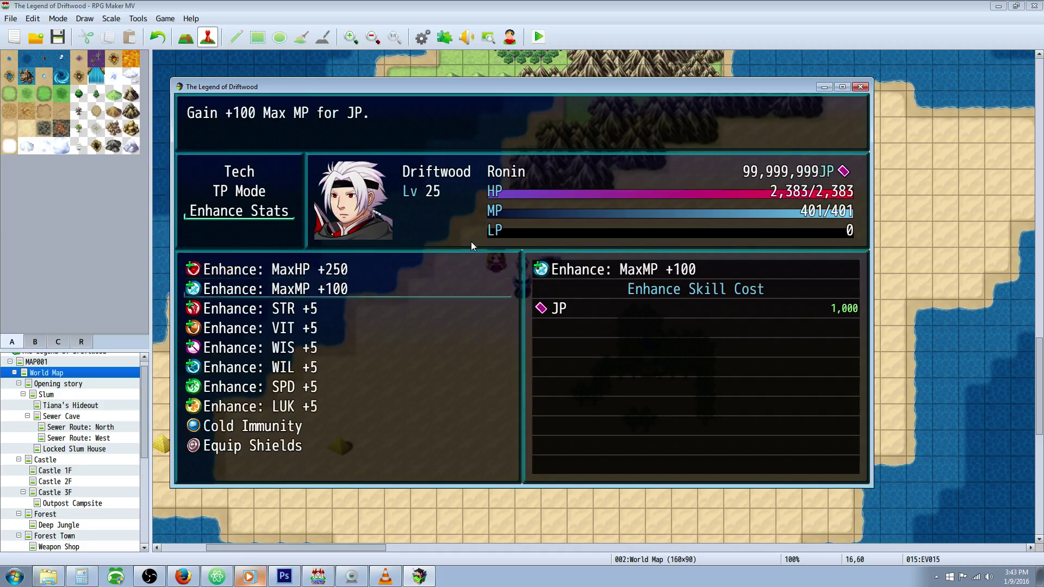
key("Up")
key("Up")
key("Up")
key("Return")
key("Down")
key("Return")
key("Up")
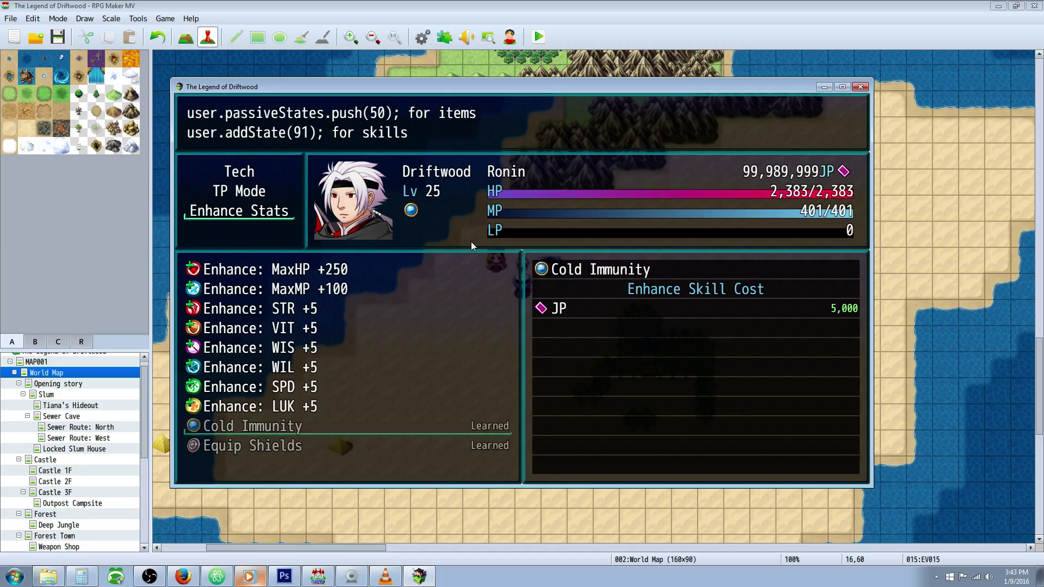
Equip the Warlord's Keeper shield on Driftwood, then leave the game menu and return to the map
key("Escape")
key("Escape")
key("Down")
key("Return")
key("Return")
key("Return")
key("Down")
key("Return")
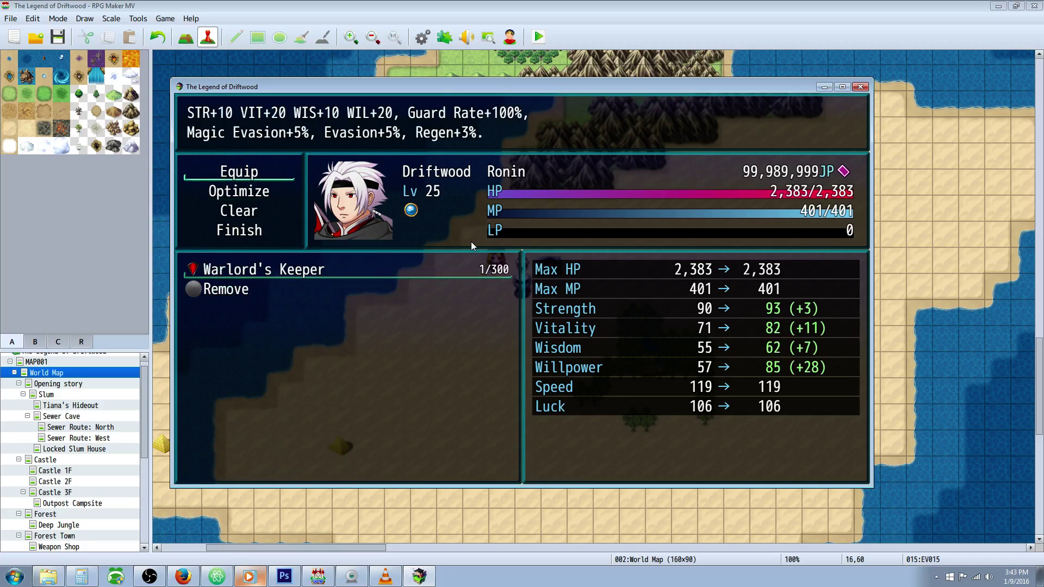
key("Return")
key("Escape")
key("Escape")
key("Escape")
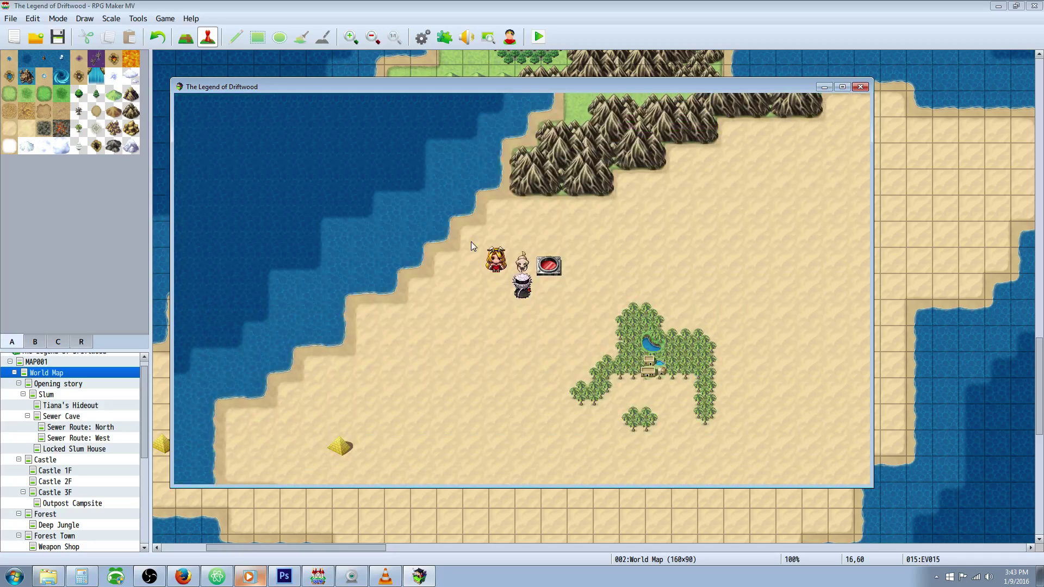
Walk one tile east on the world map and check the party's HP and MP in the game menu
key("Right")
key("Escape")
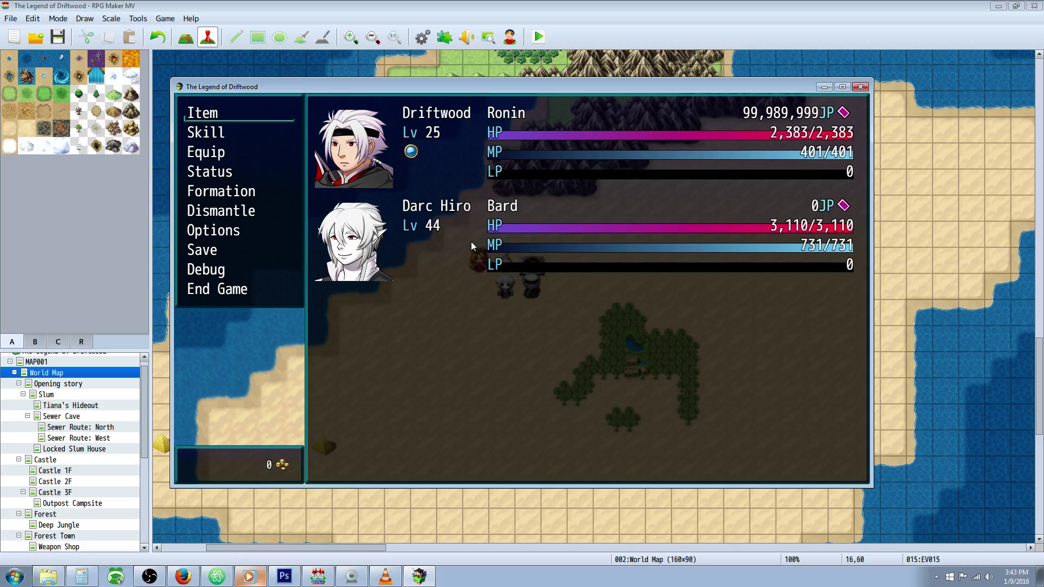
key("Escape")
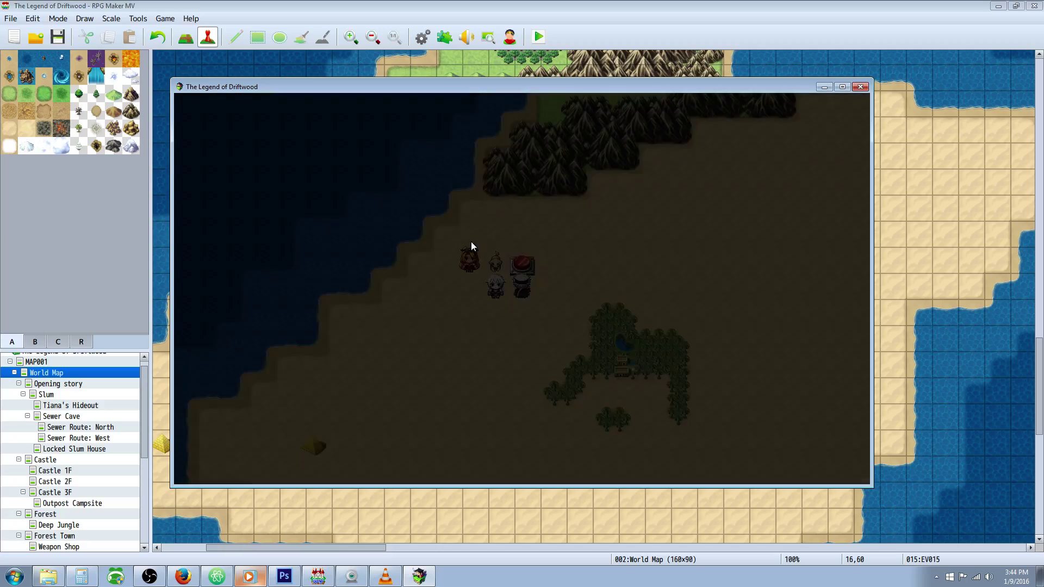
key("Escape")
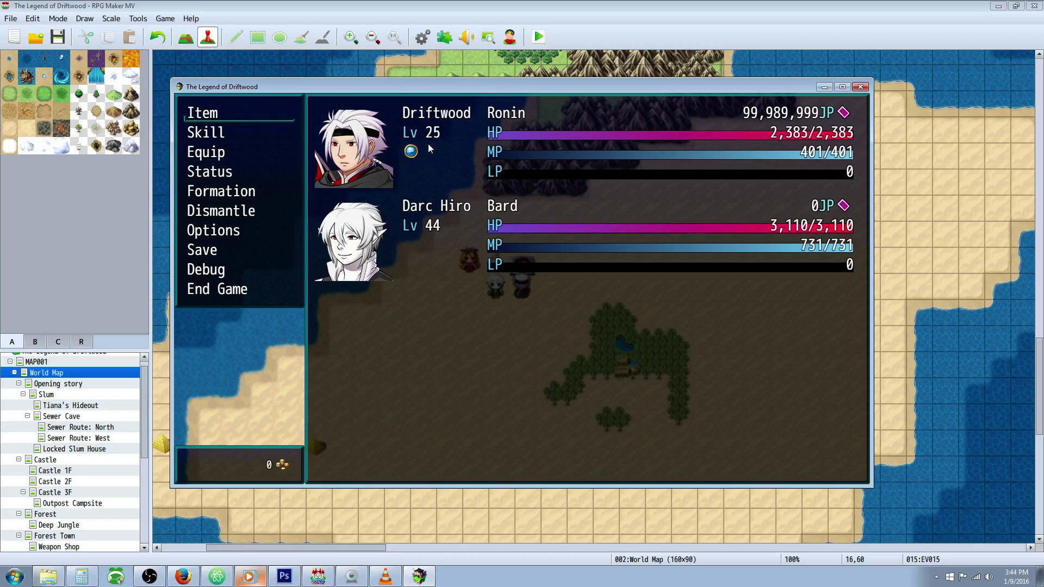
Review Driftwood's equipped items on the Equip screen, then close the playtest
key("Down")
key("Down")
key("Return")
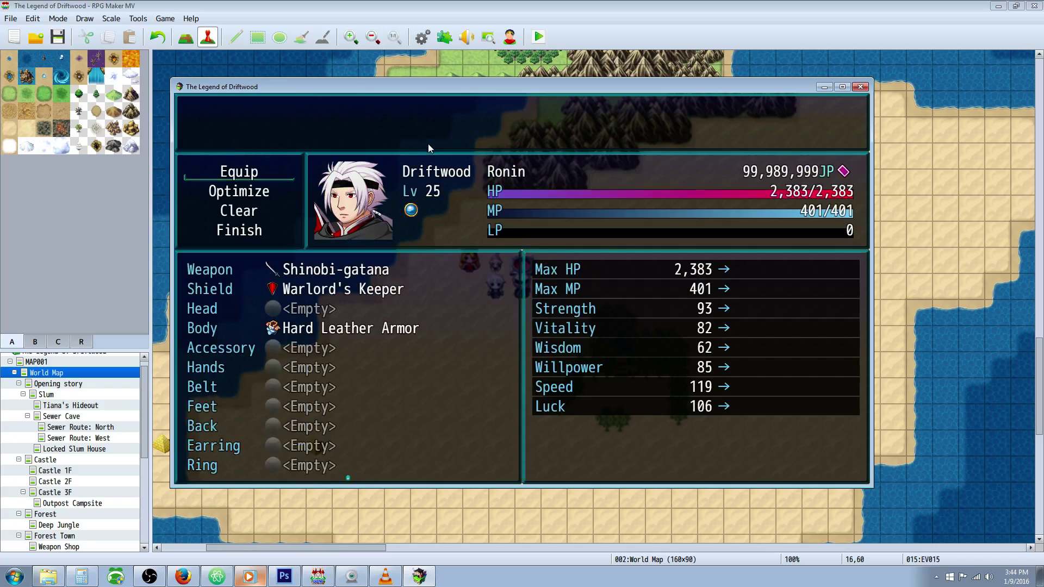
key("Escape")
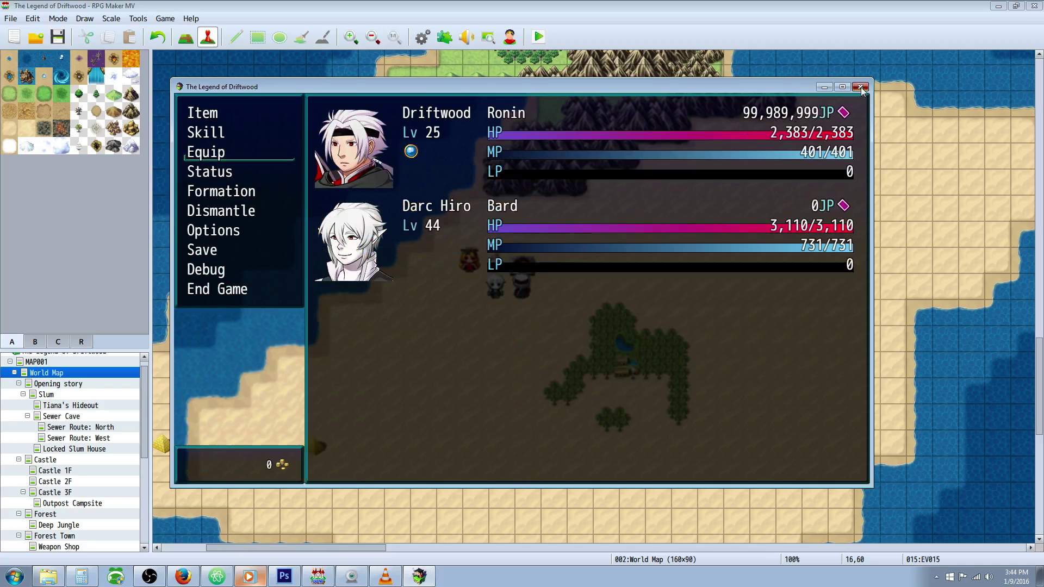
left_click(860, 87)
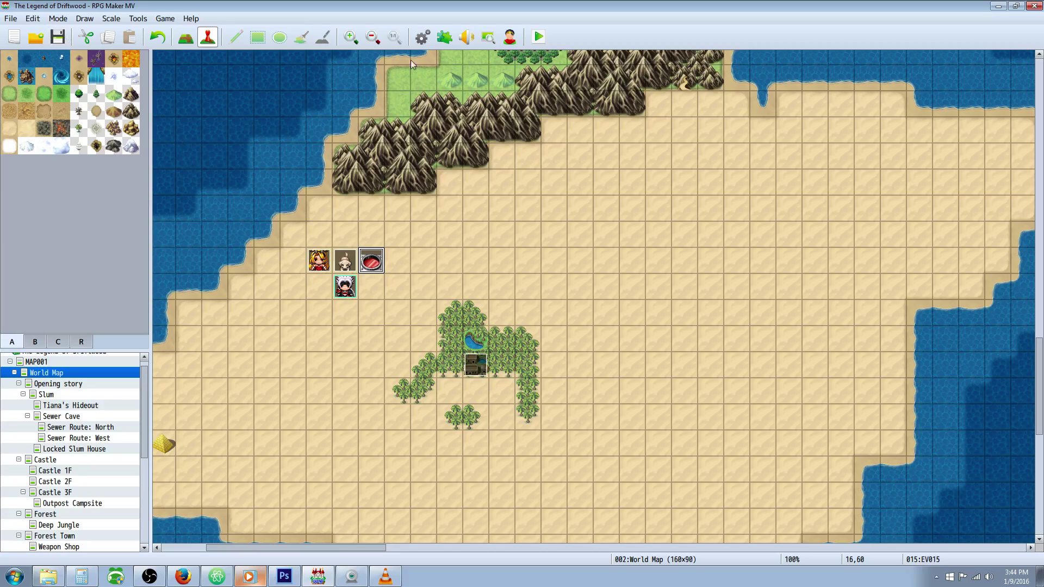
Review the learnable-skill notes of the Bard, Mystic Gunslinger, Knight, Naturalist and Cleric classes in the Database, then close it
left_click(423, 37)
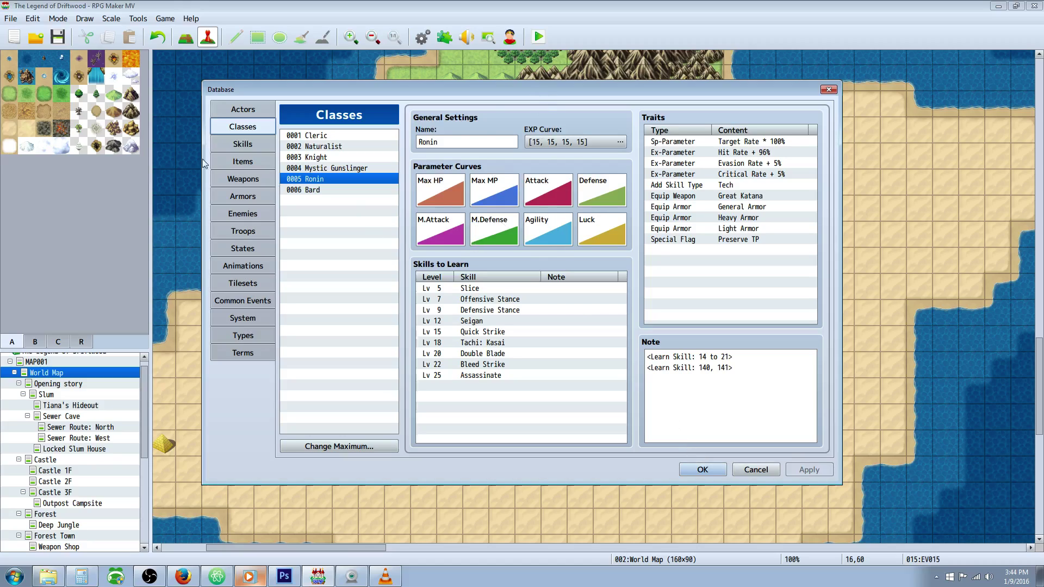
left_click(338, 190)
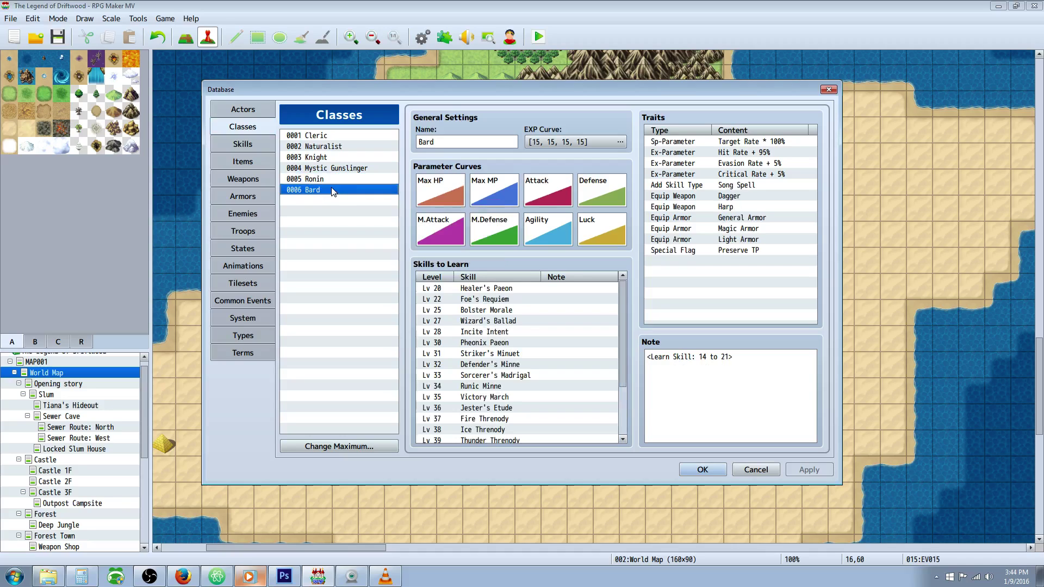
left_click(339, 169)
left_click(335, 157)
left_click(342, 145)
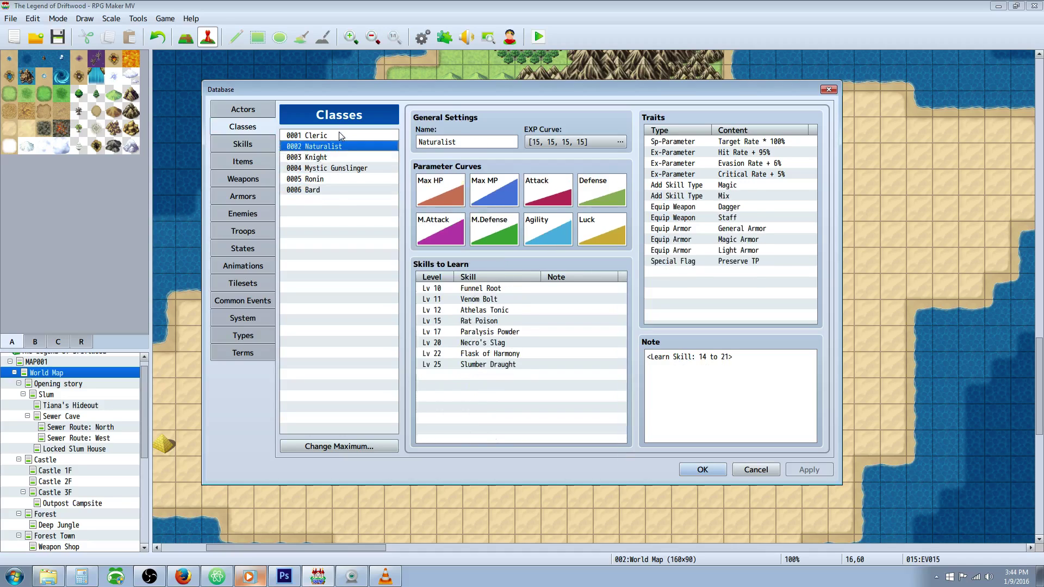
left_click(339, 134)
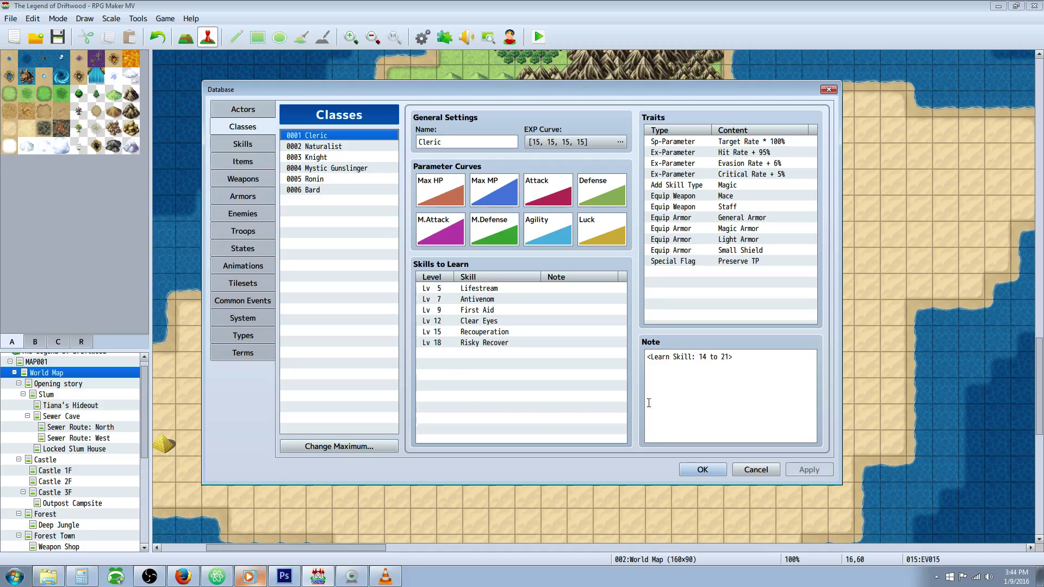
left_click(702, 469)
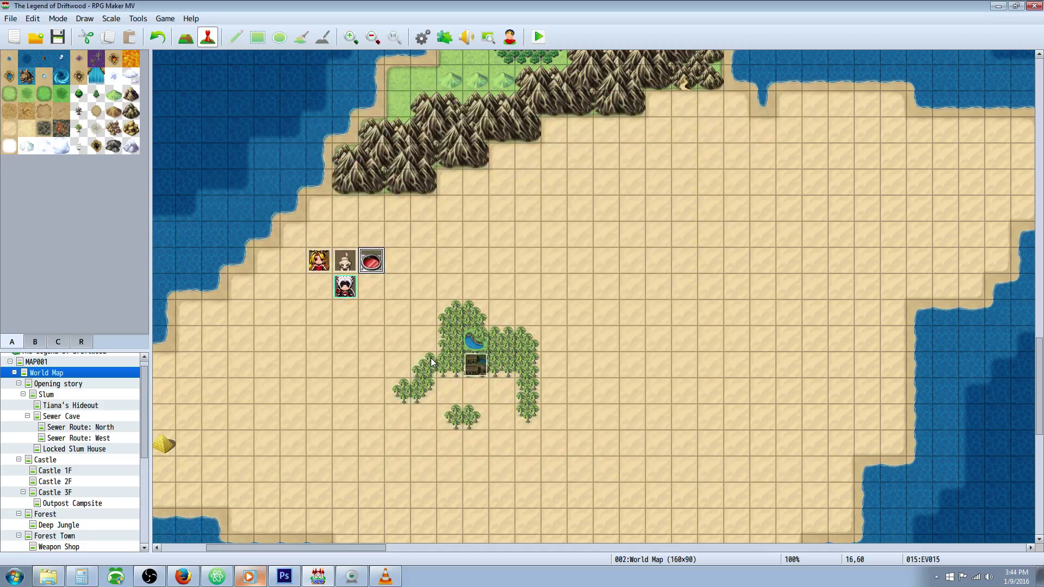